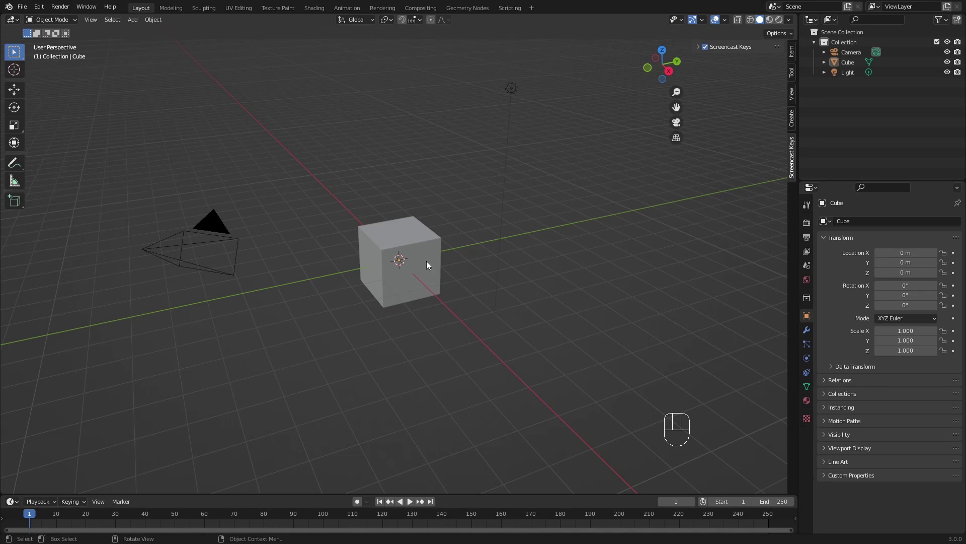
- In top view, duplicate the default cube and place the copy 2 m along X
left_click(420, 245)
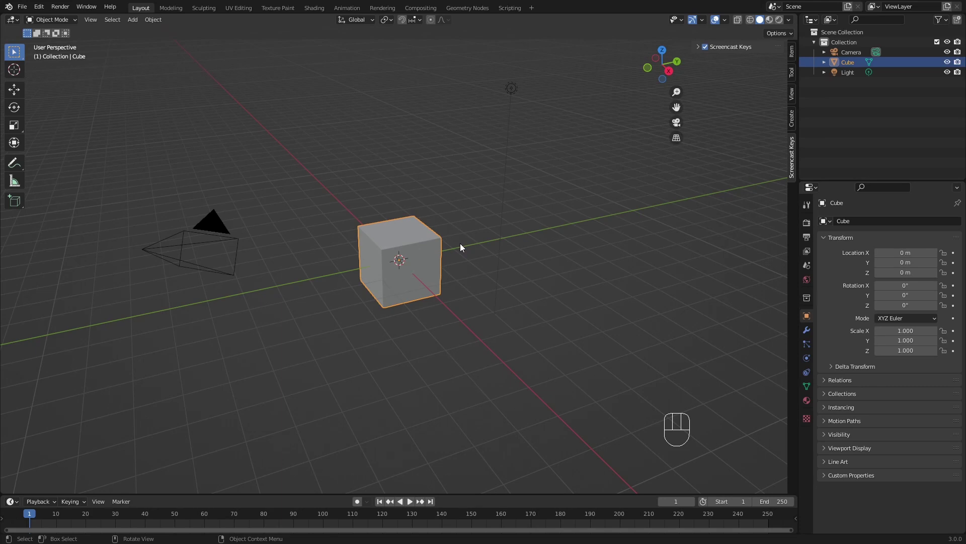
key("KP_7")
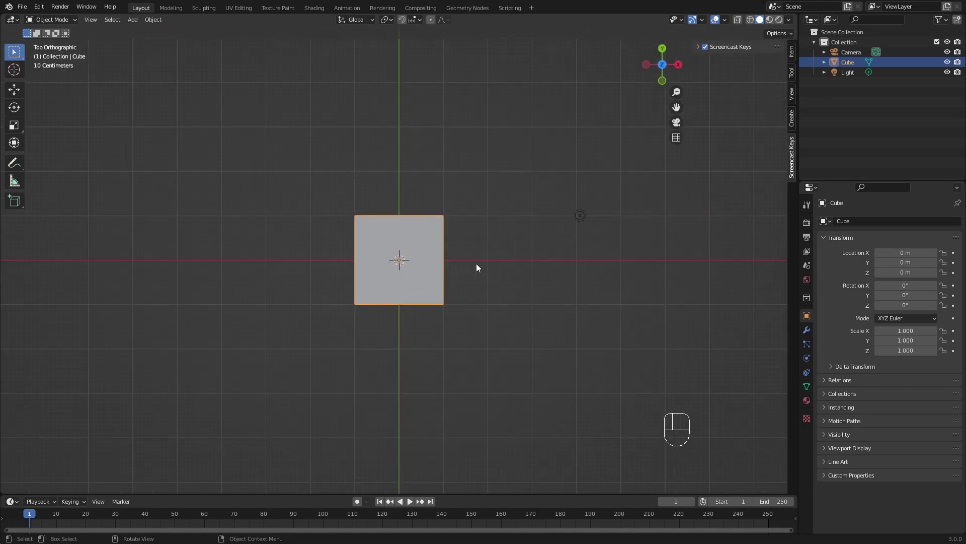
key("shift+d")
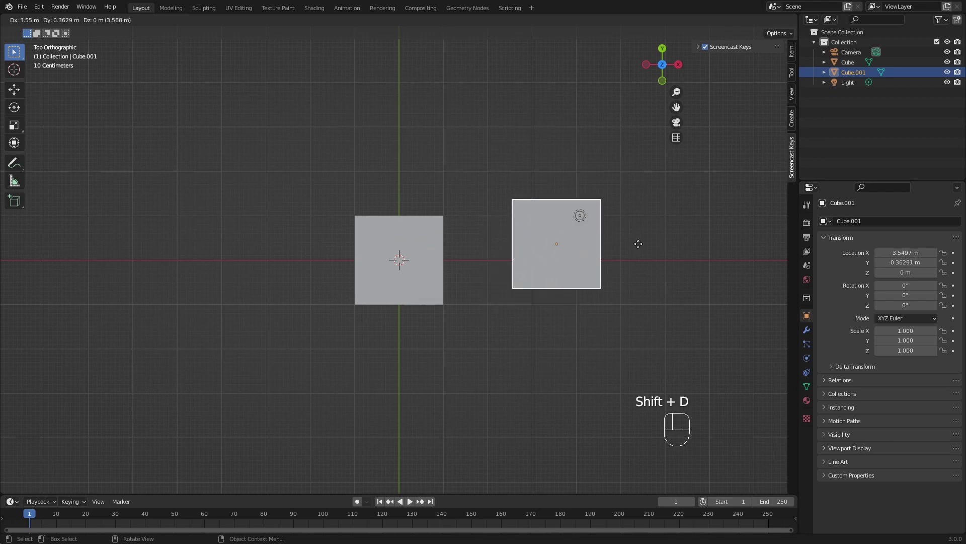
right_click(676, 235)
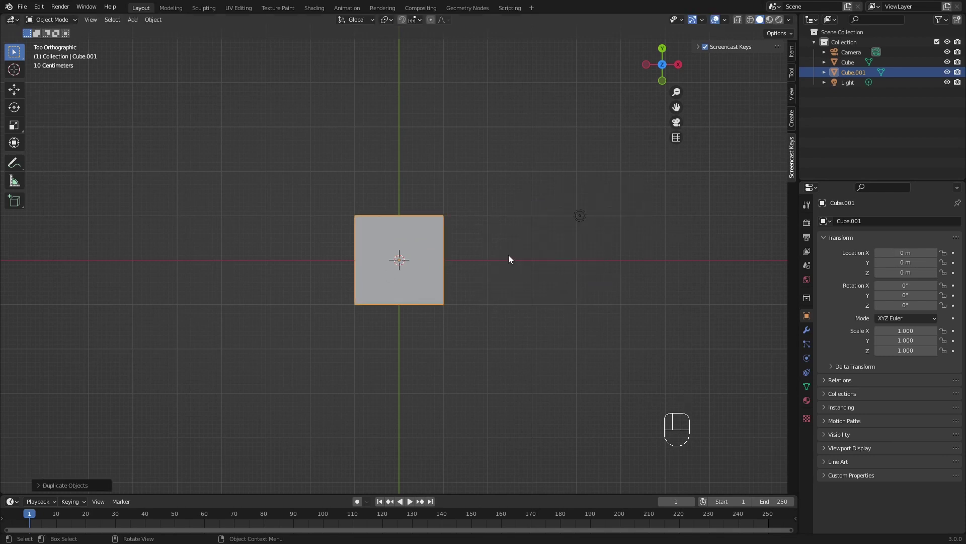
type("gx")
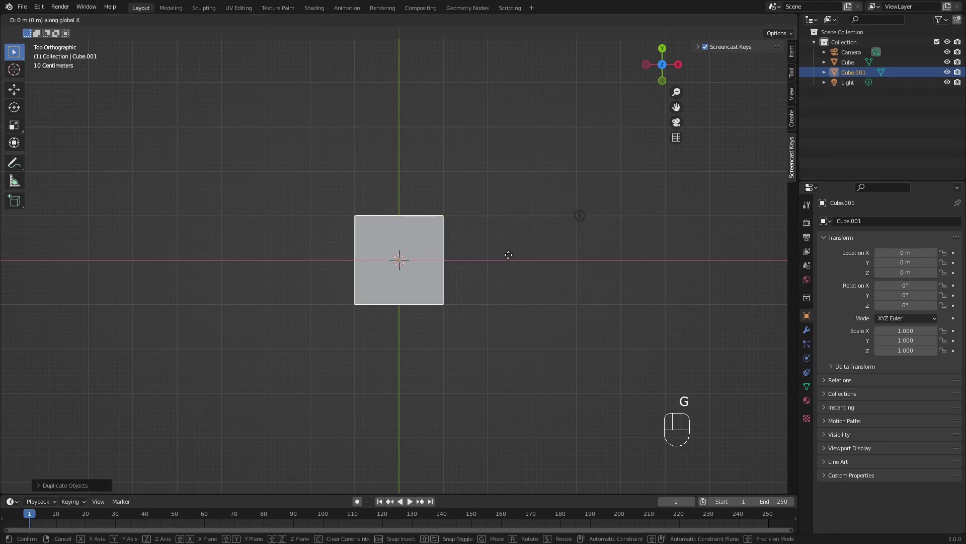
type("2")
left_click(509, 258)
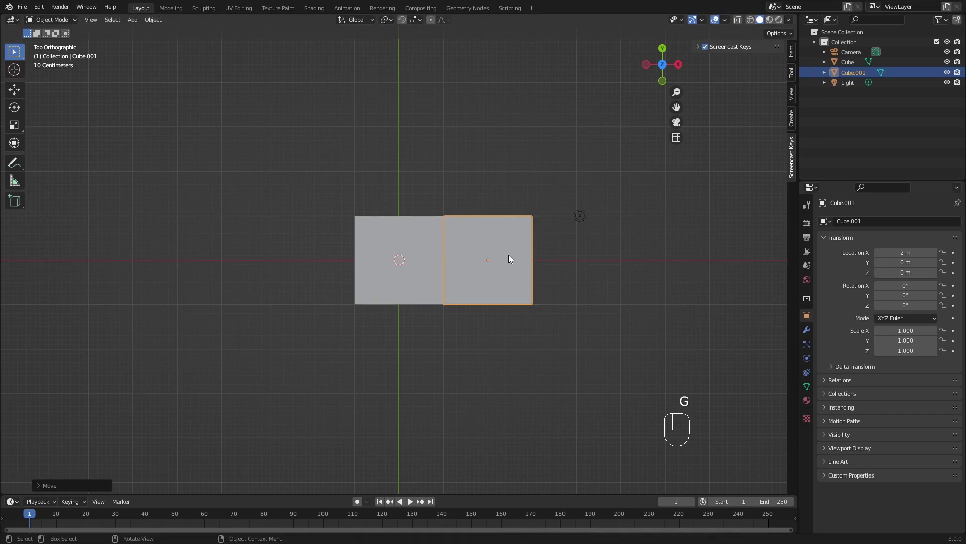
- Duplicate both cubes 2 m along Y to complete the 2×2 block
left_click(488, 191)
left_click(495, 227)
left_click(416, 233, "shift")
key("shift+d")
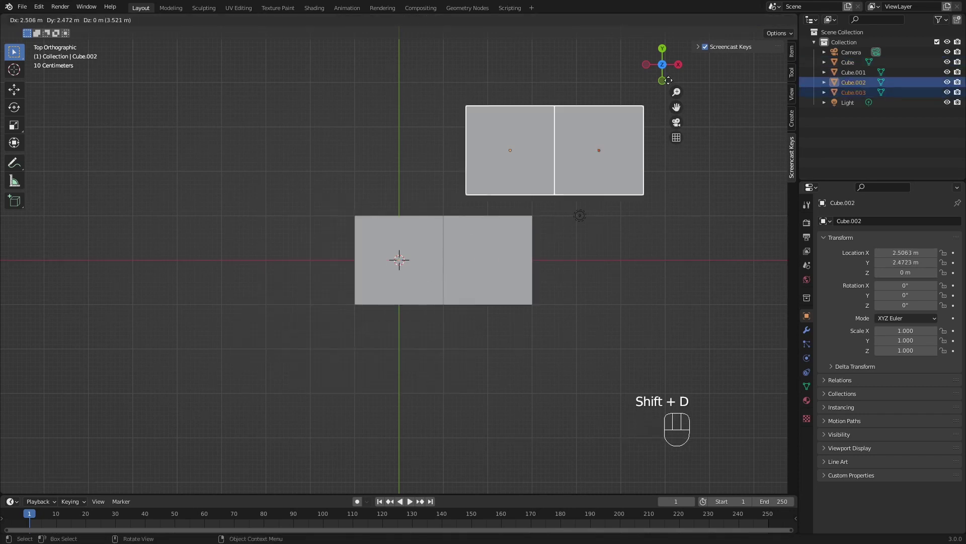
right_click(685, 178)
type("g")
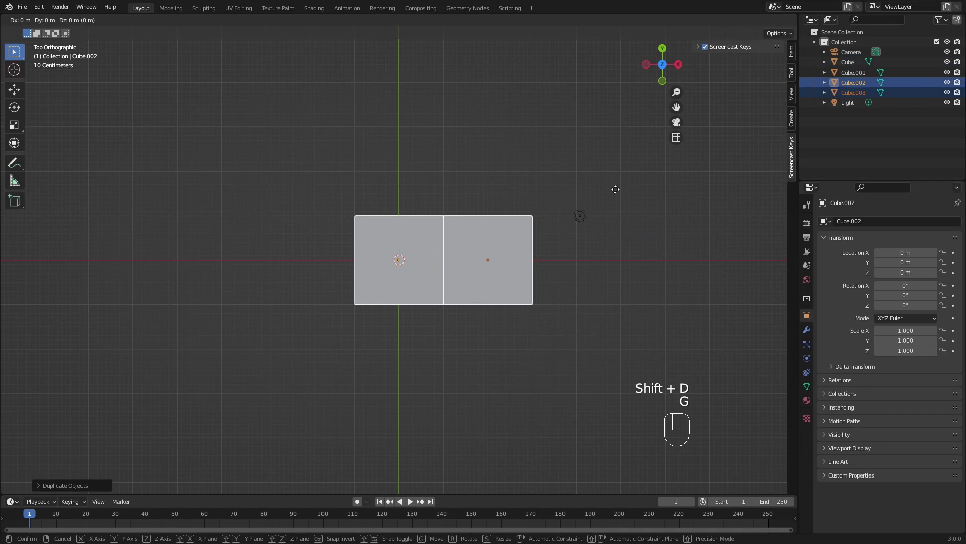
type("y2")
left_click(615, 190)
middle_click_drag(548, 261, 522, 243)
left_click(491, 237)
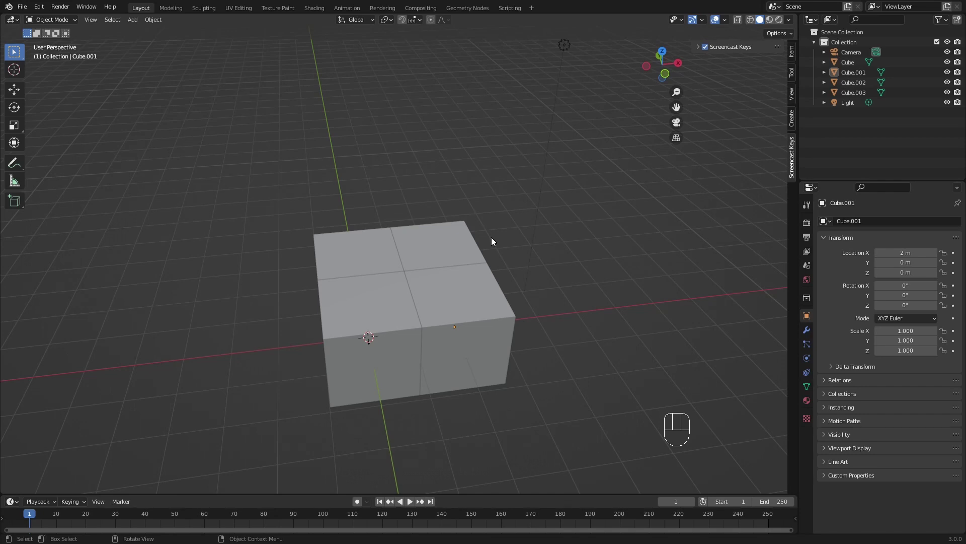
- Raise the right-front cube's top face in face mode to make a taller block
left_click(440, 297)
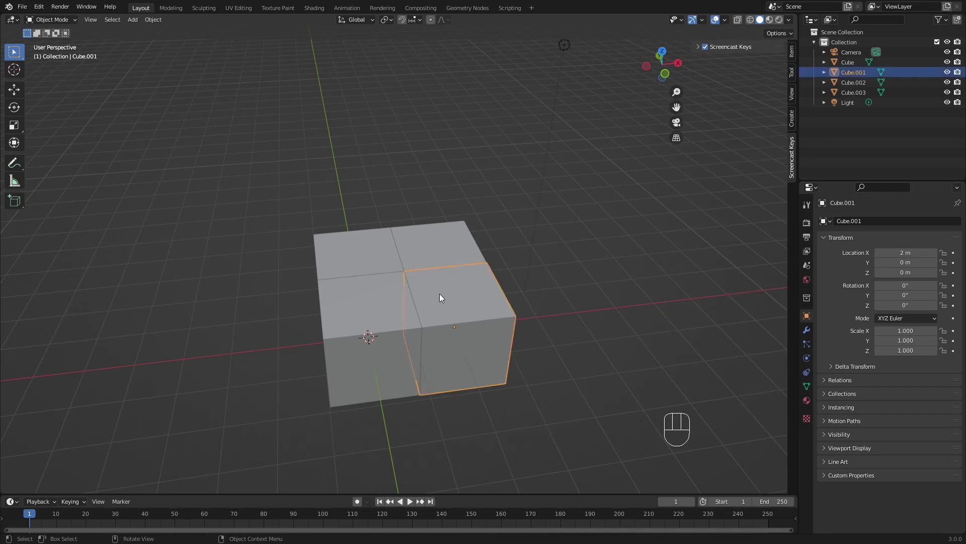
key("Tab")
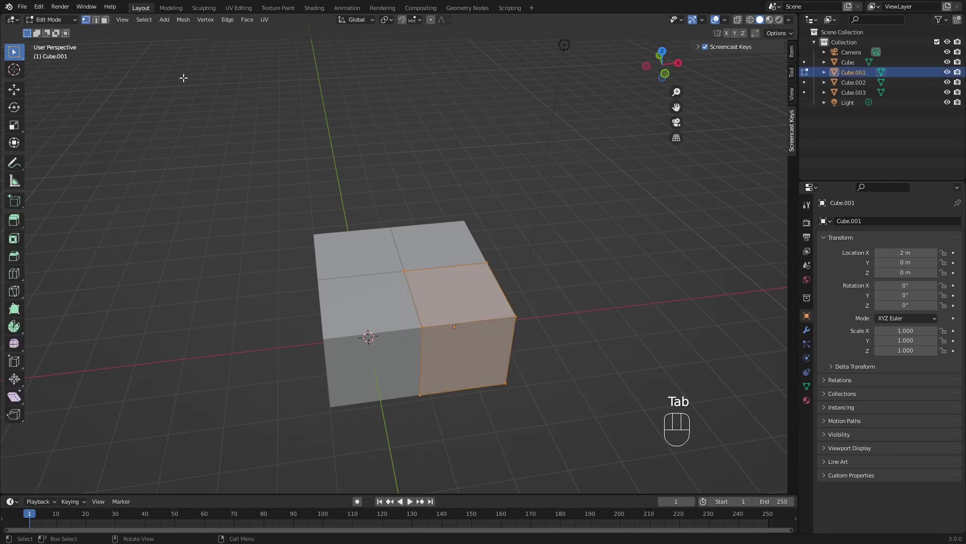
left_click(106, 19)
left_click(451, 281)
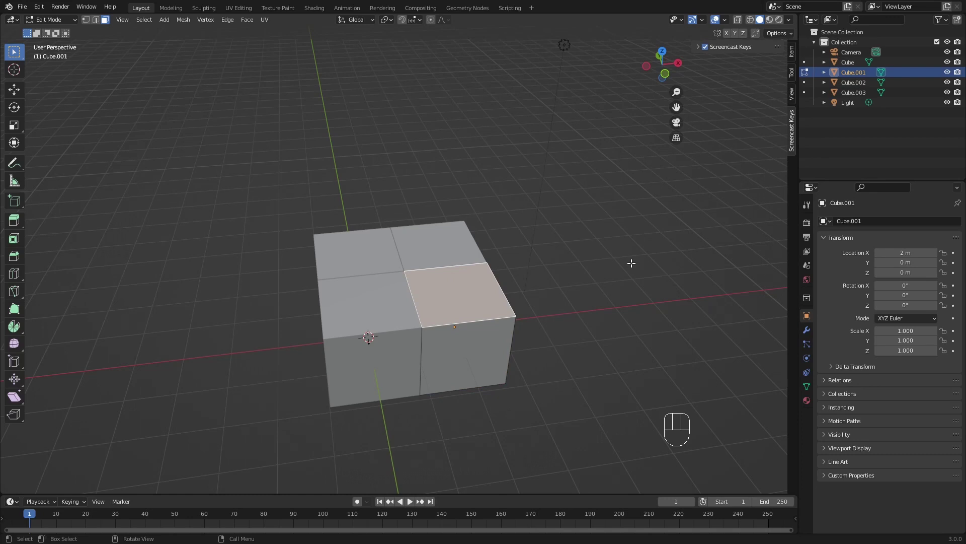
key("g")
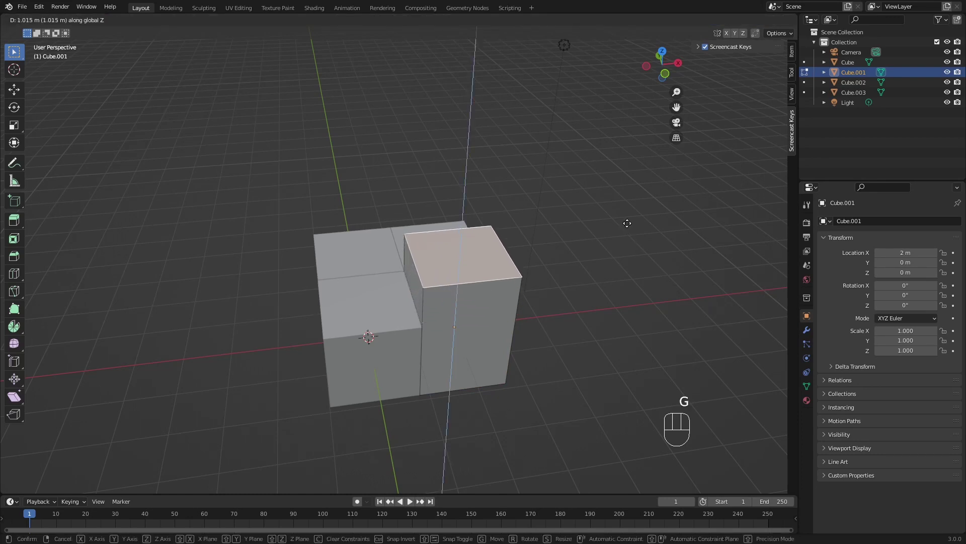
left_click(619, 217)
key("Tab")
- Raise the back-left cube's top face to a new height
left_click(353, 259)
key("Tab")
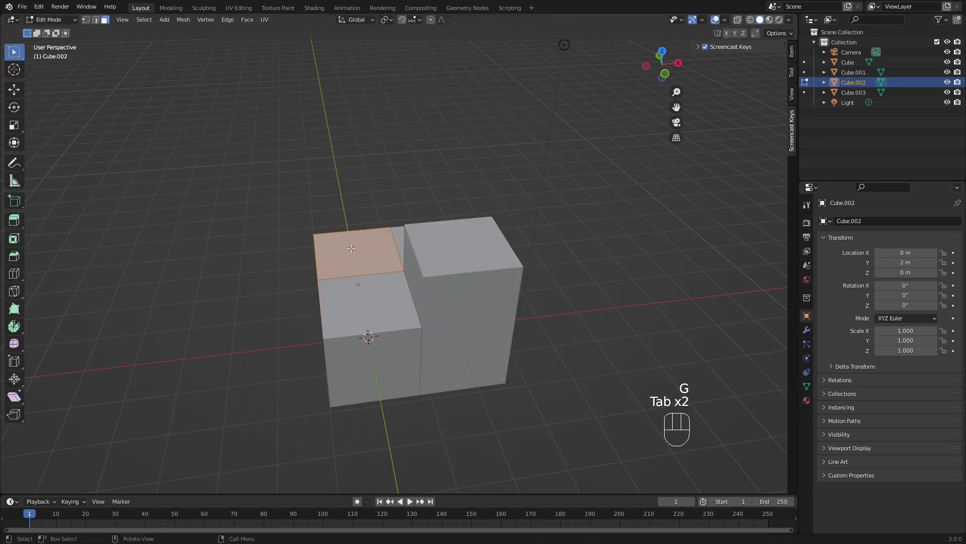
key("g")
left_click(349, 181)
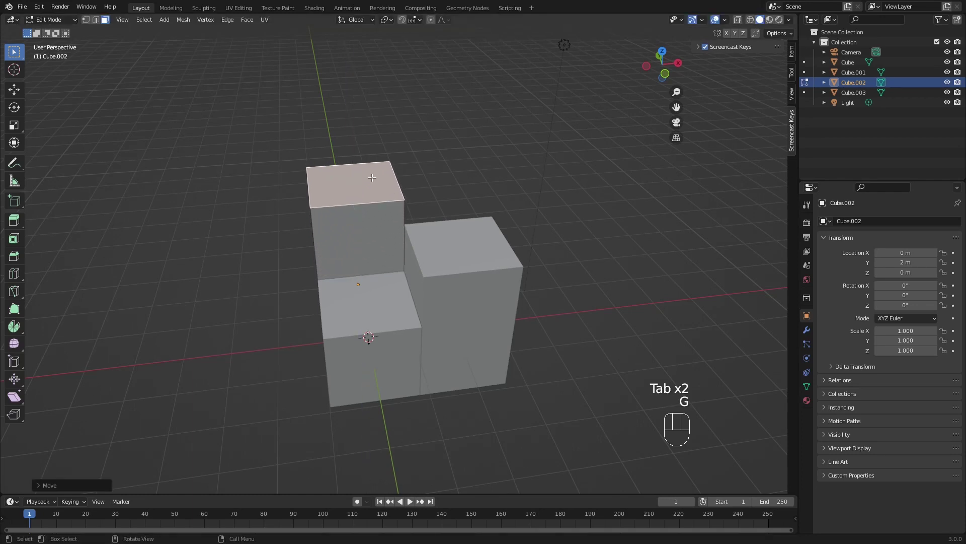
middle_click_drag(372, 177, 407, 197)
key("Tab")
- Raise the back-right cube's top face highest, making it the tallest block
left_click(434, 204)
key("Tab")
key("g")
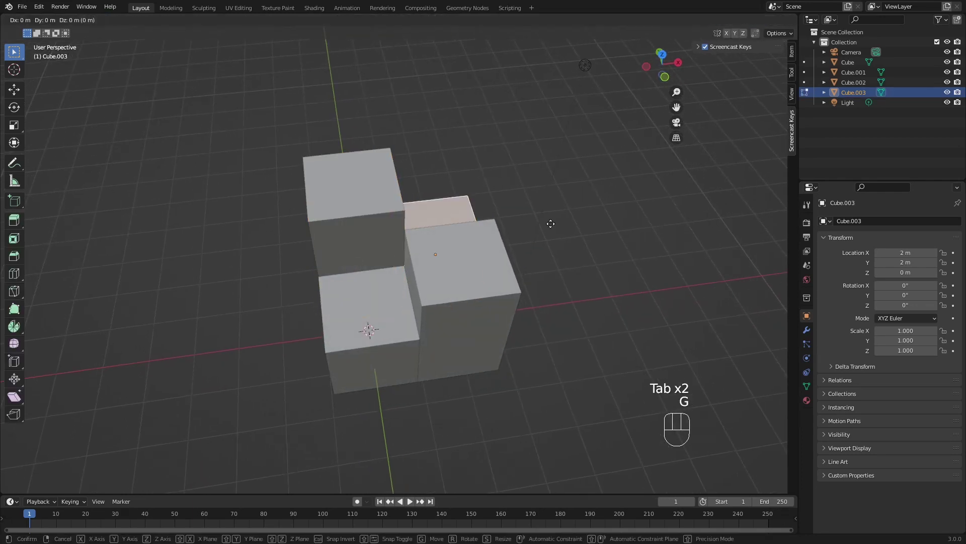
left_click(557, 131)
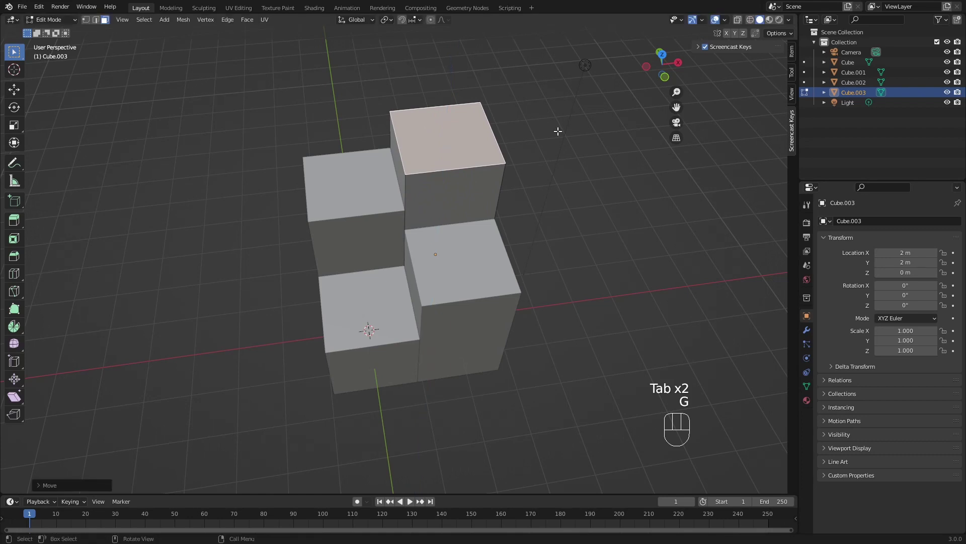
key("Tab")
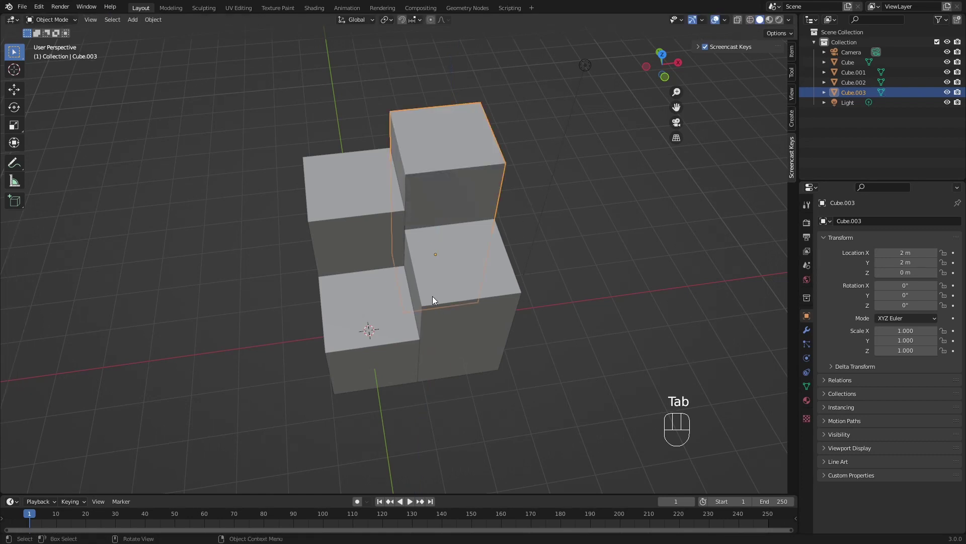
- Apply scale to the three raised blocks
middle_click_drag(433, 296, 450, 252)
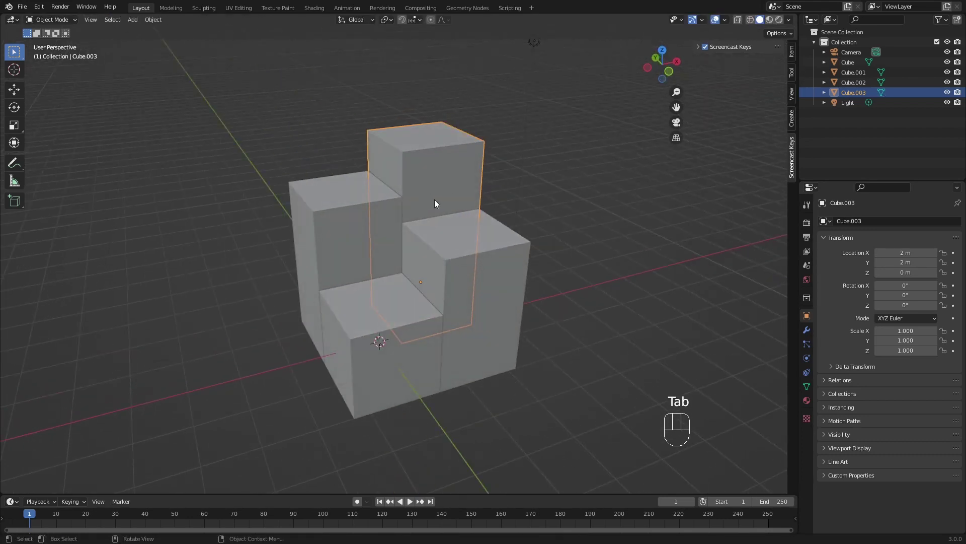
left_click(453, 246, "shift")
left_click(377, 219, "shift")
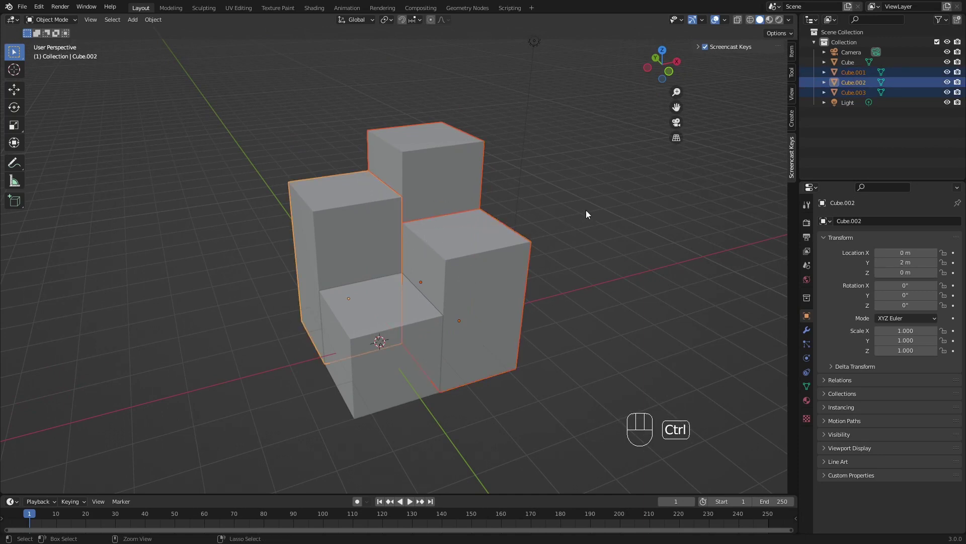
key("ctrl+a")
left_click(533, 231)
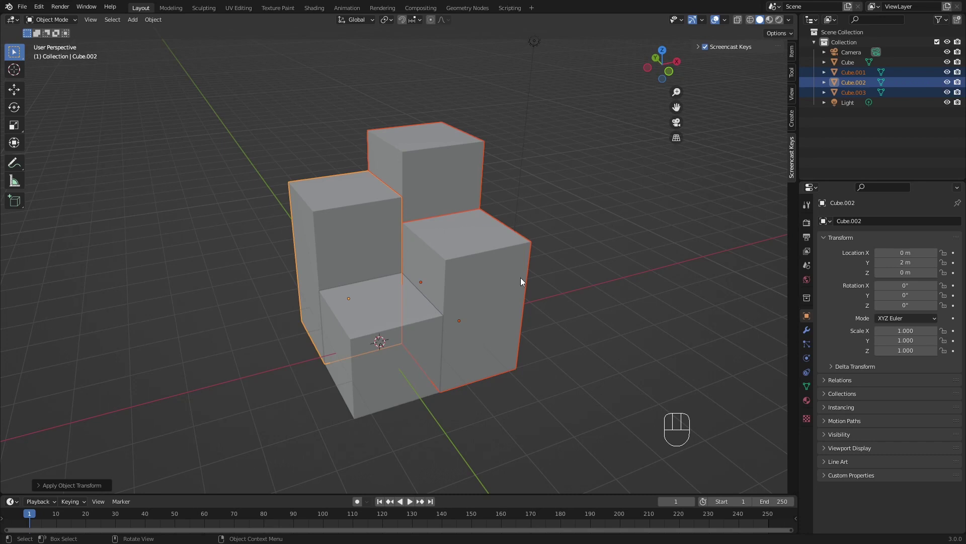
- Add a Bevel modifier to the short front cube
left_click(344, 328)
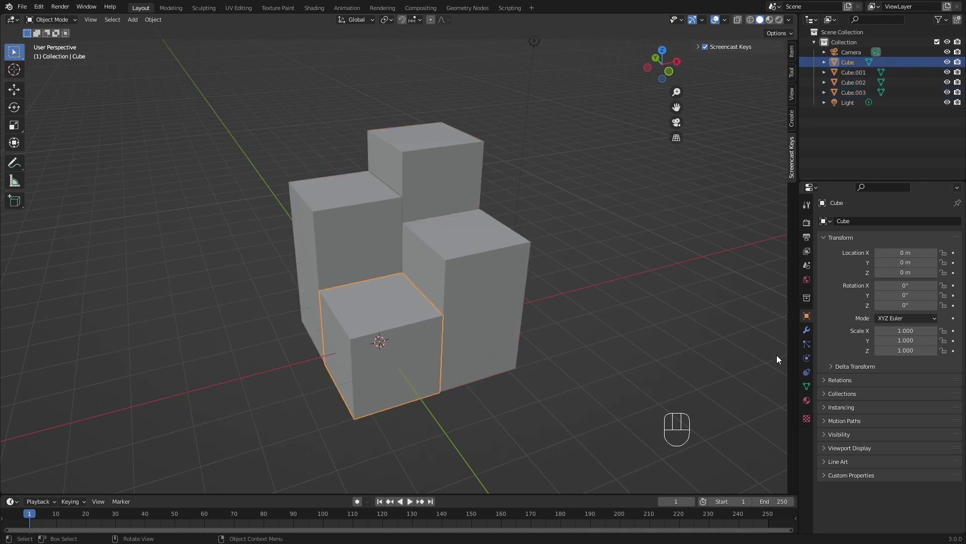
left_click(807, 330)
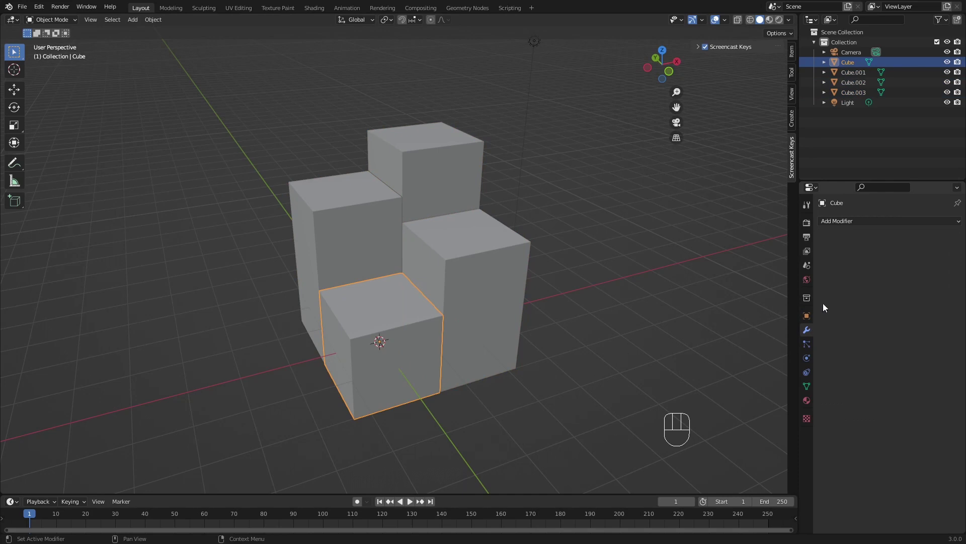
left_click(841, 222)
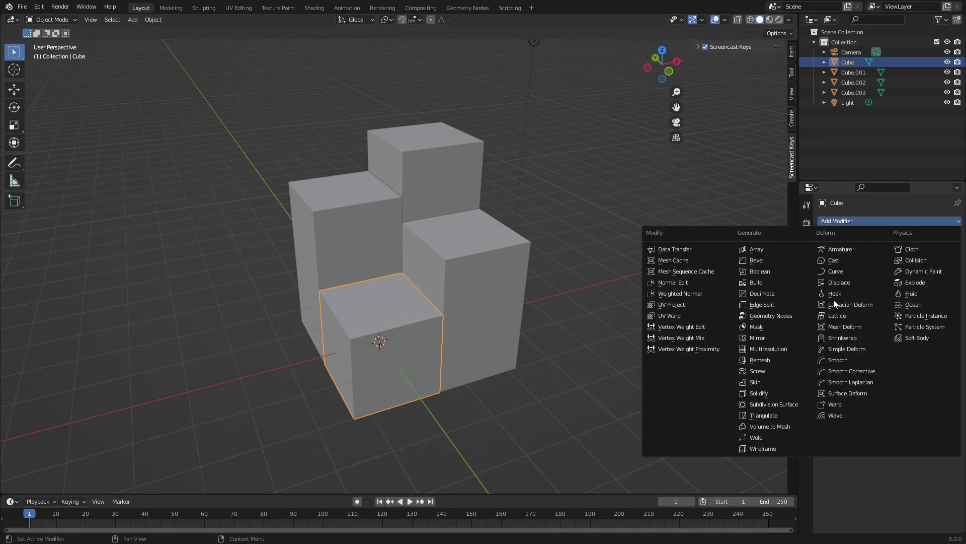
left_click(785, 263)
- Set the bevel to 2 segments and 0.034 m, and shade the cube smooth
middle_click_drag(503, 322, 461, 285)
scroll(461, 282, "up", 6)
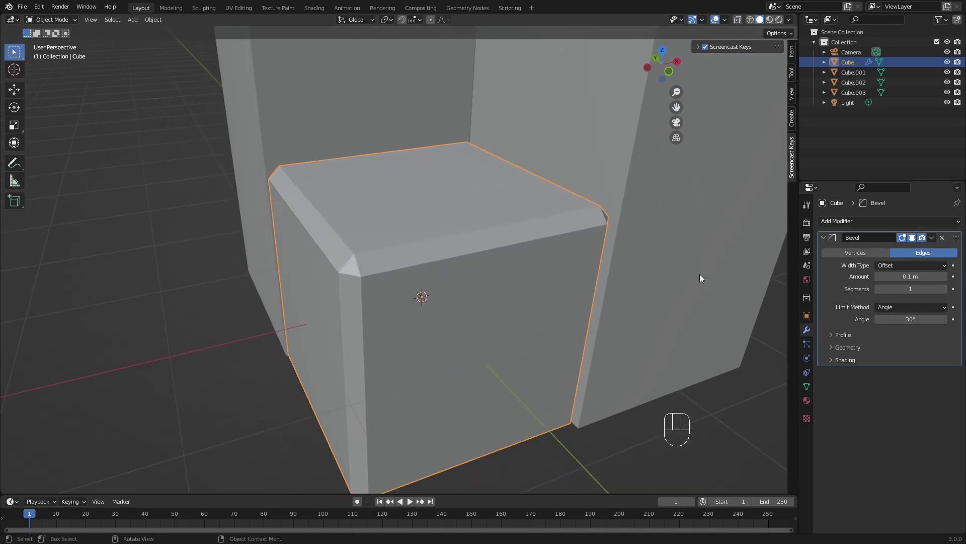
left_click(944, 288)
left_click_drag(932, 276, 826, 277, "shift")
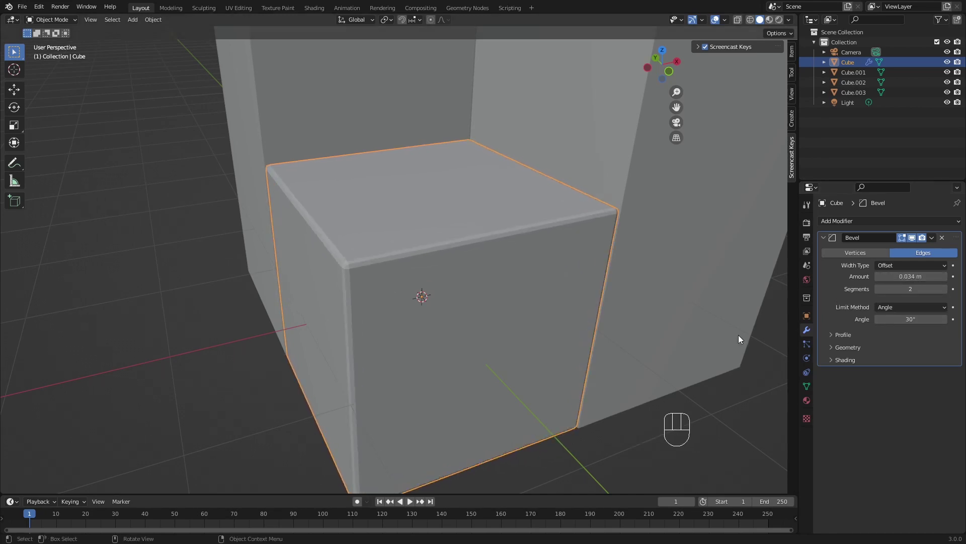
right_click(444, 240)
left_click(445, 240)
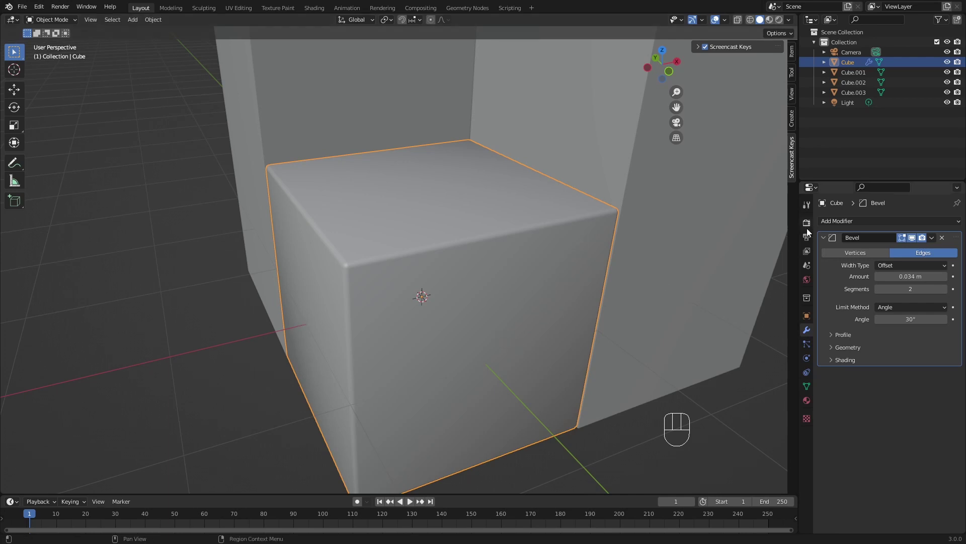
- Add a Subdivision Surface modifier after the Bevel, viewport level 1, render level 2
left_click(847, 221)
left_click(785, 404)
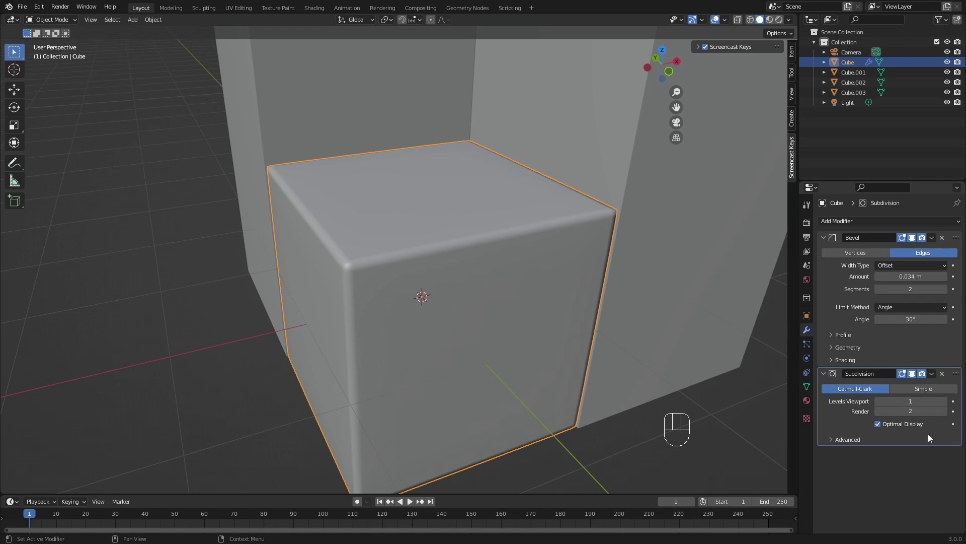
left_click(944, 401)
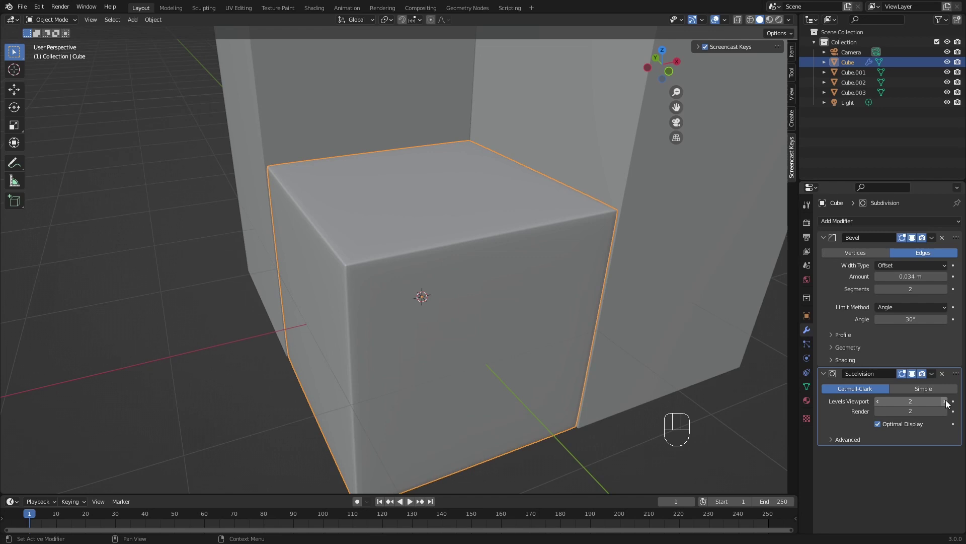
left_click(878, 401)
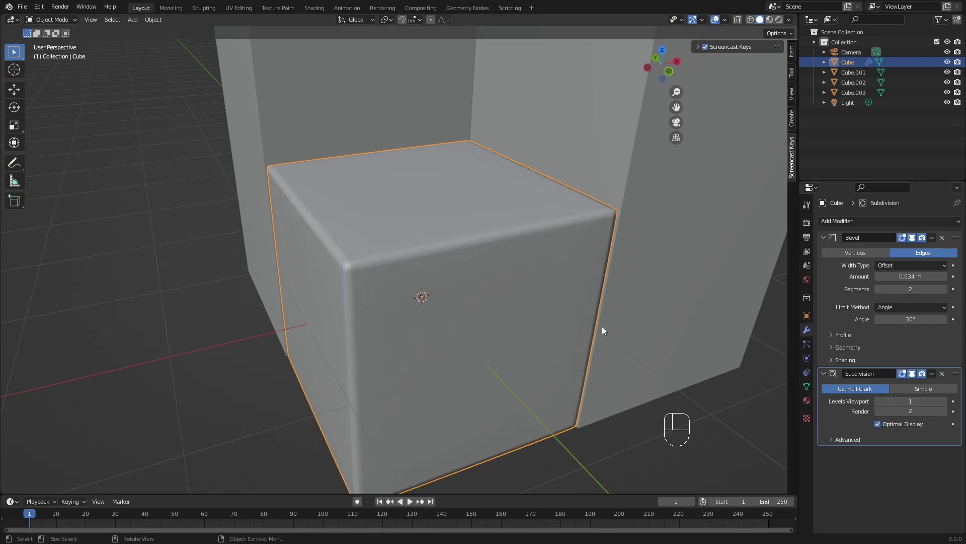
scroll(594, 322, "down", 6)
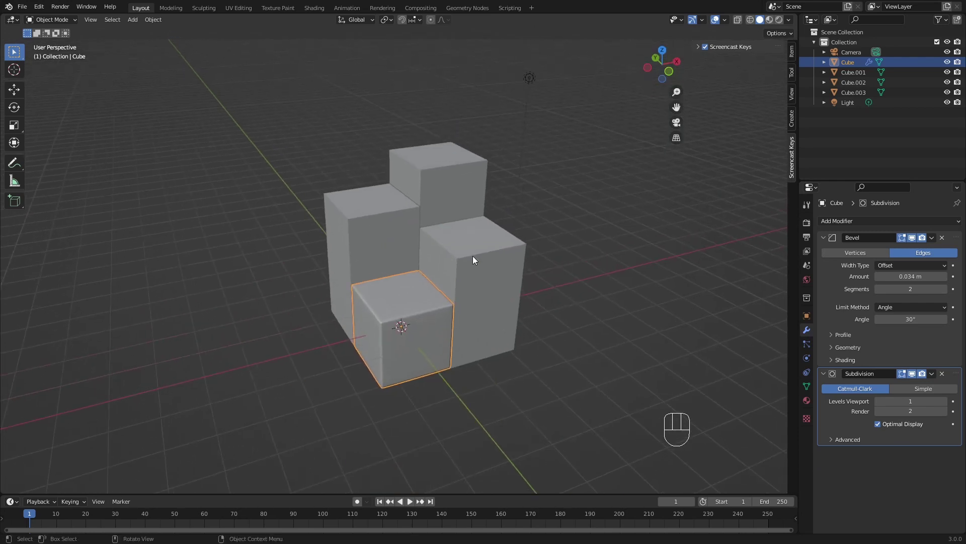
- Copy the front Cube's Bevel and Subdivision modifiers to Cube.001, Cube.002 and Cube.003
left_click(472, 254)
left_click(446, 199, "shift")
left_click(373, 216, "shift")
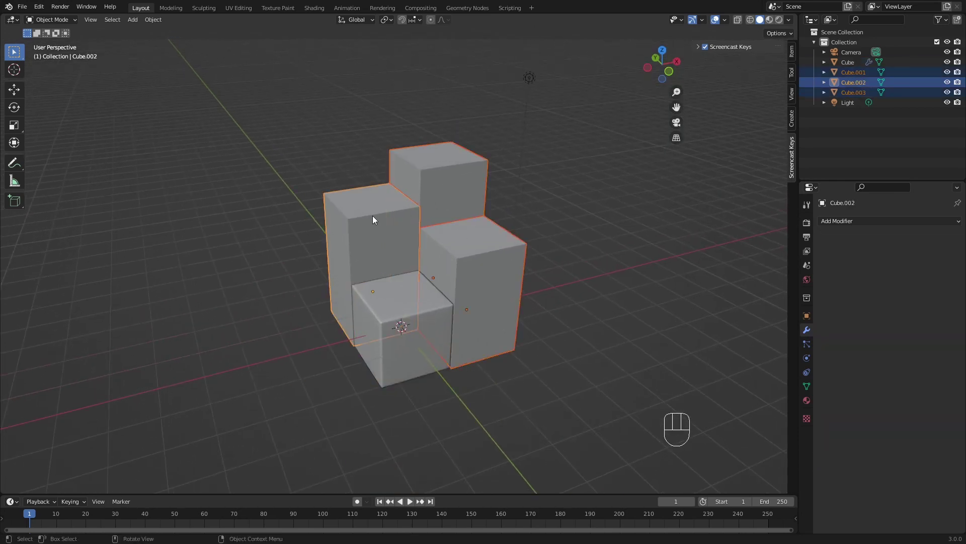
left_click(403, 297, "shift")
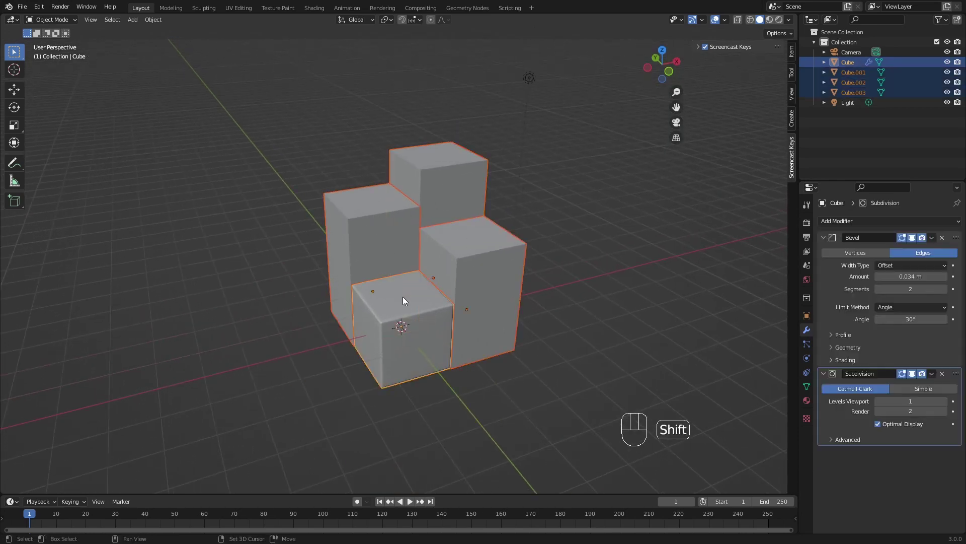
key("ctrl+l")
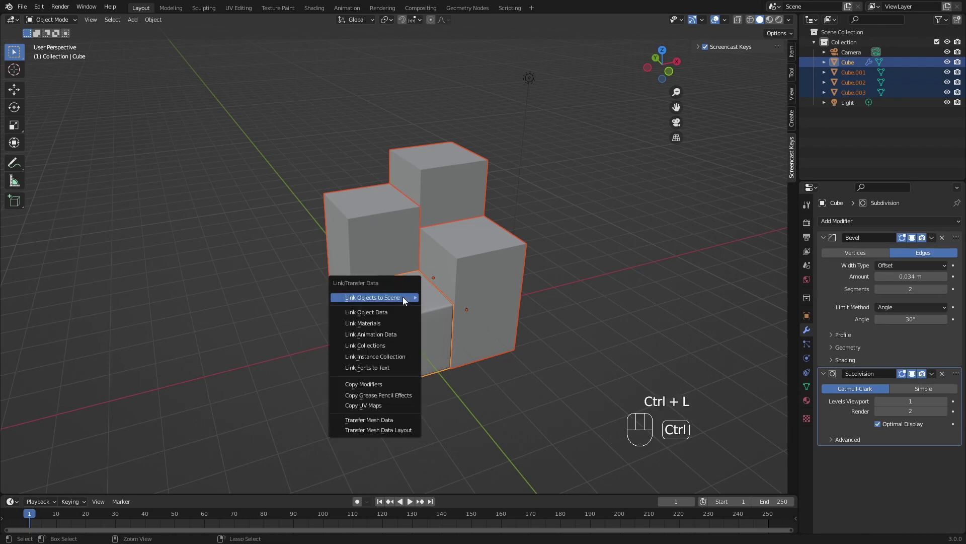
left_click(394, 384)
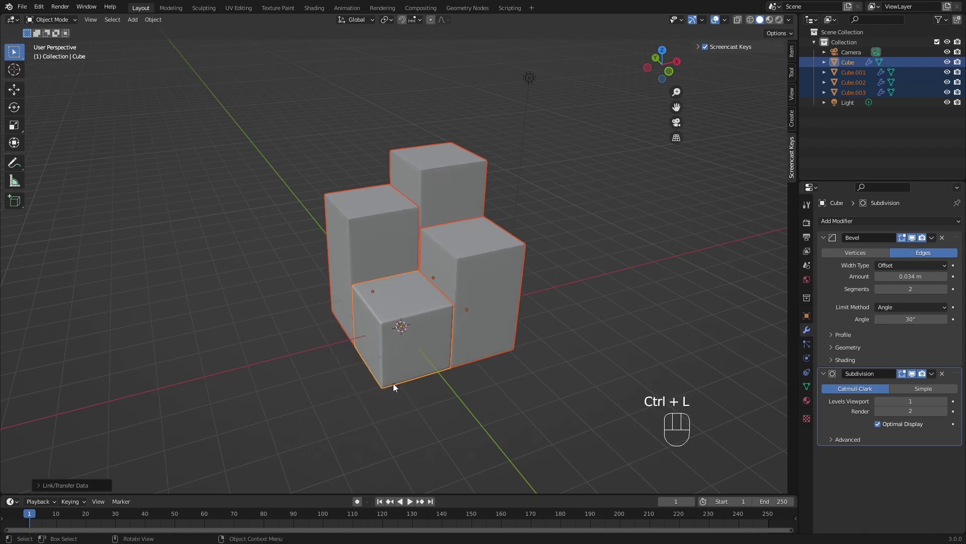
scroll(464, 225, "up", 8)
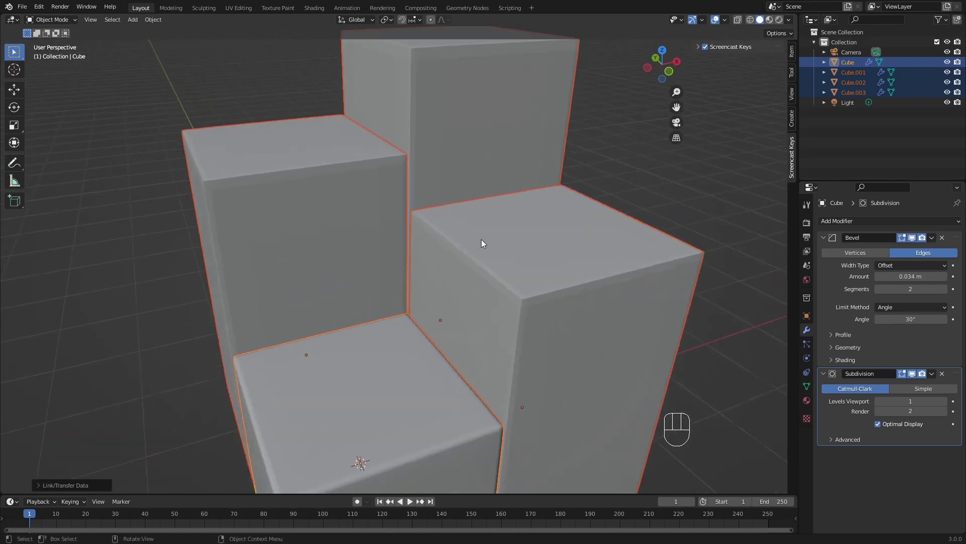
- Shade all four cubes smooth and deselect them
right_click(515, 217)
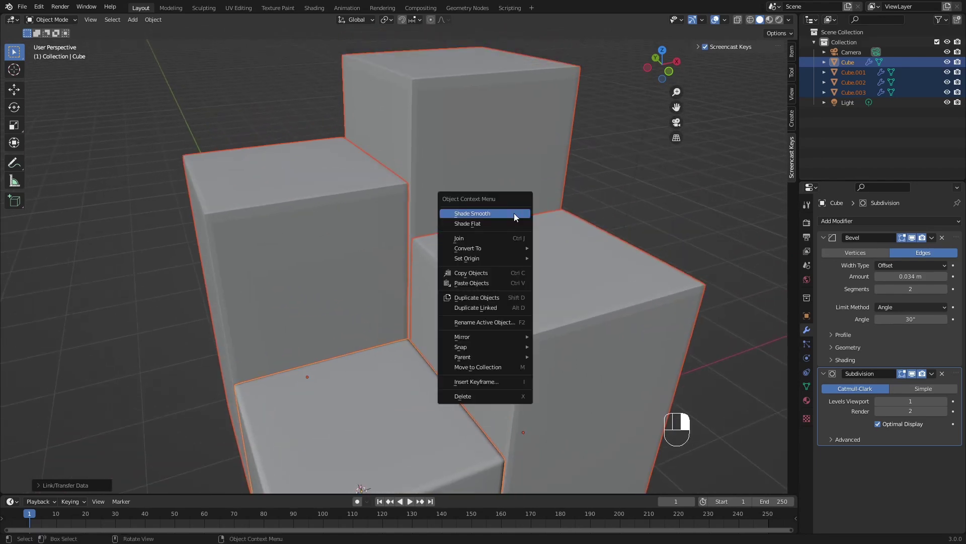
left_click(515, 217)
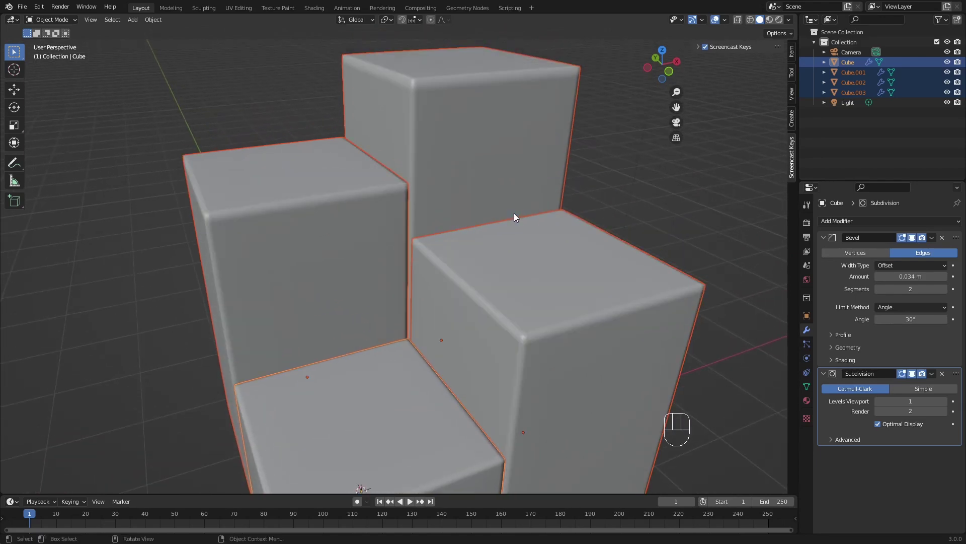
left_click(730, 363)
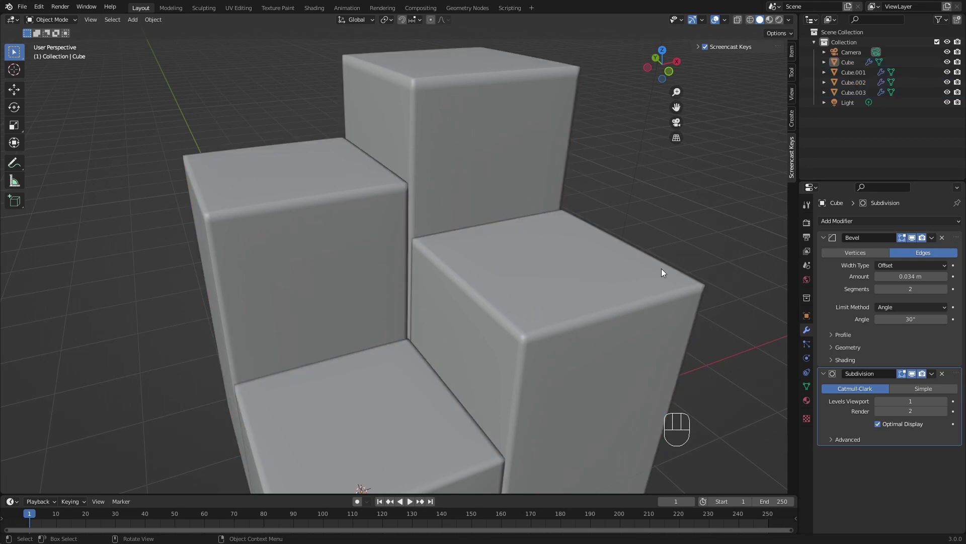
- Add a plane and scale it up into a large floor
key("shift+a")
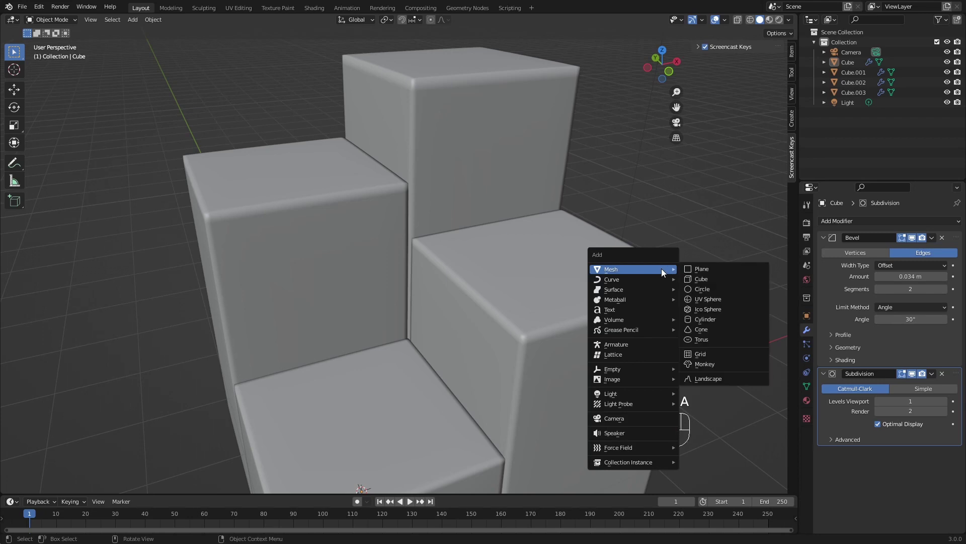
left_click(701, 268)
scroll(593, 267, "down", 6)
key("s")
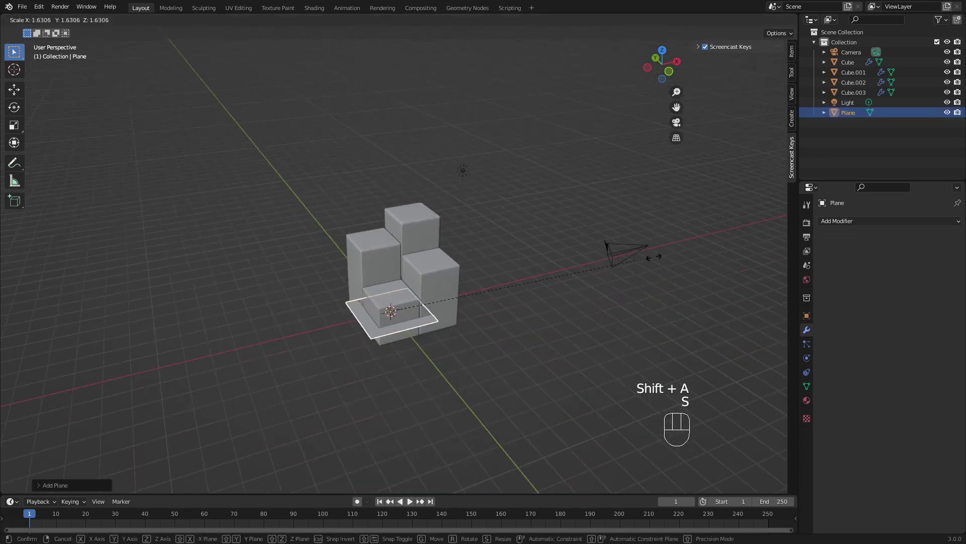
left_click(328, 328)
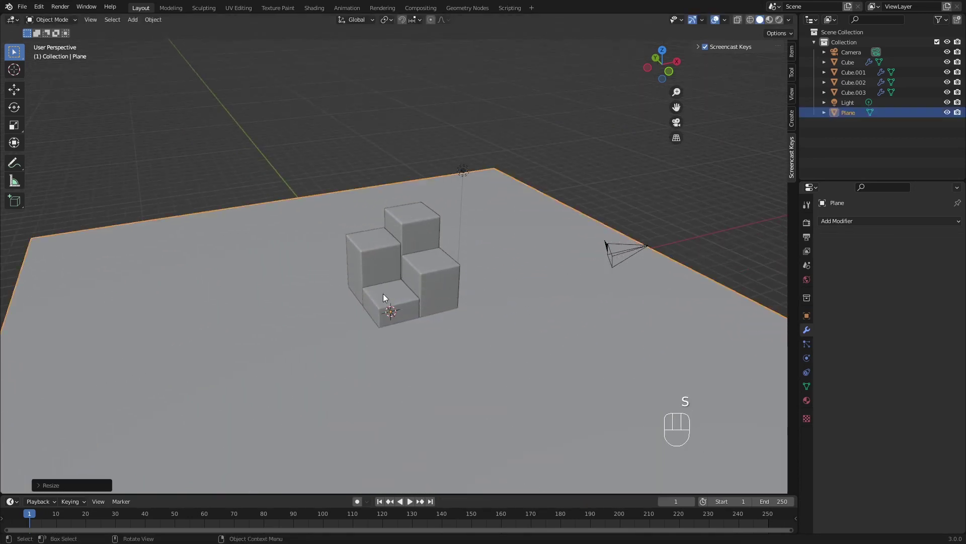
middle_click_drag(379, 298, 425, 286)
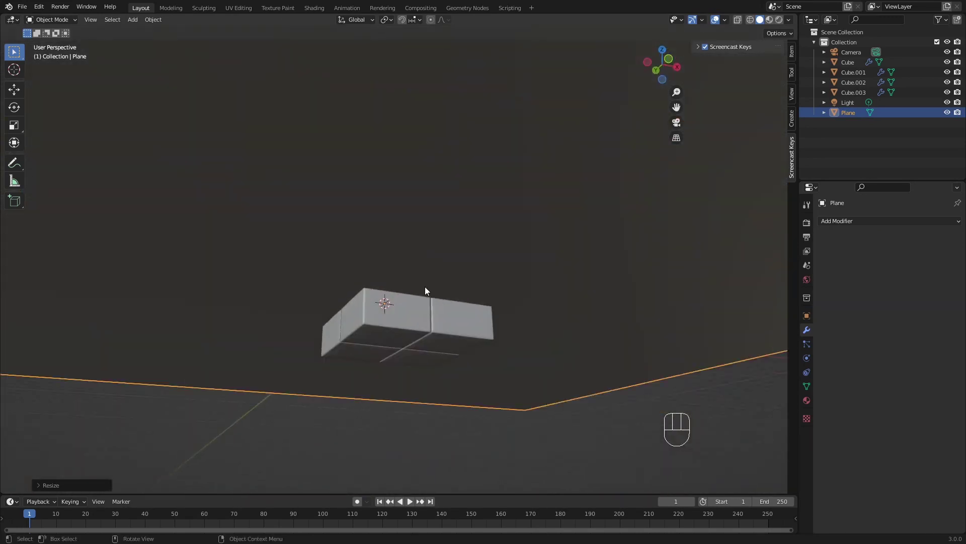
middle_click_drag(379, 312, 403, 306)
middle_click_drag(581, 300, 388, 310)
- Raise the four cubes 1 m along Z onto the floor and save tutorial_part_1_model.blend
left_click(387, 310)
left_click(409, 332, "shift")
left_click(441, 339, "shift")
left_click(443, 338, "shift")
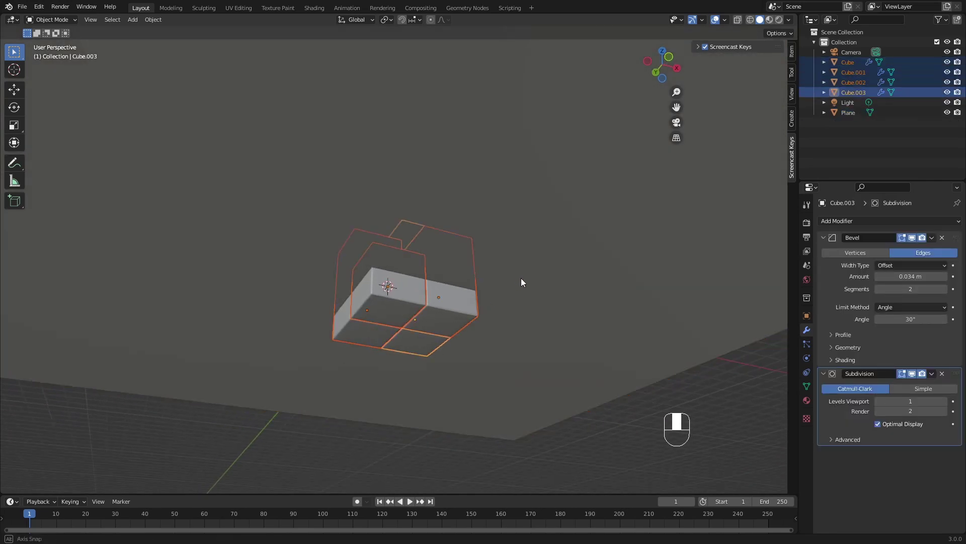
middle_click_drag(522, 280, 521, 323)
key("g")
key("z")
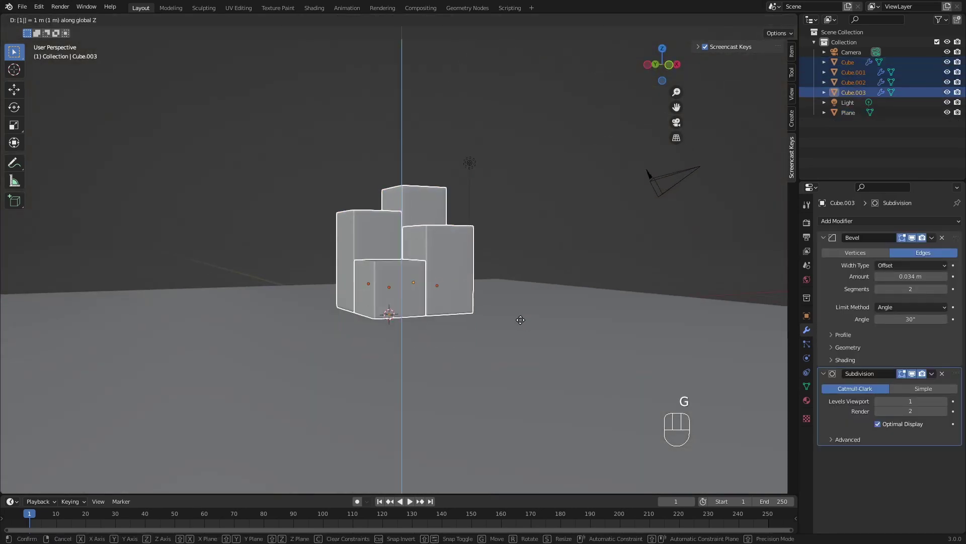
left_click(520, 324)
middle_click_drag(509, 297, 514, 333)
key("ctrl+s")
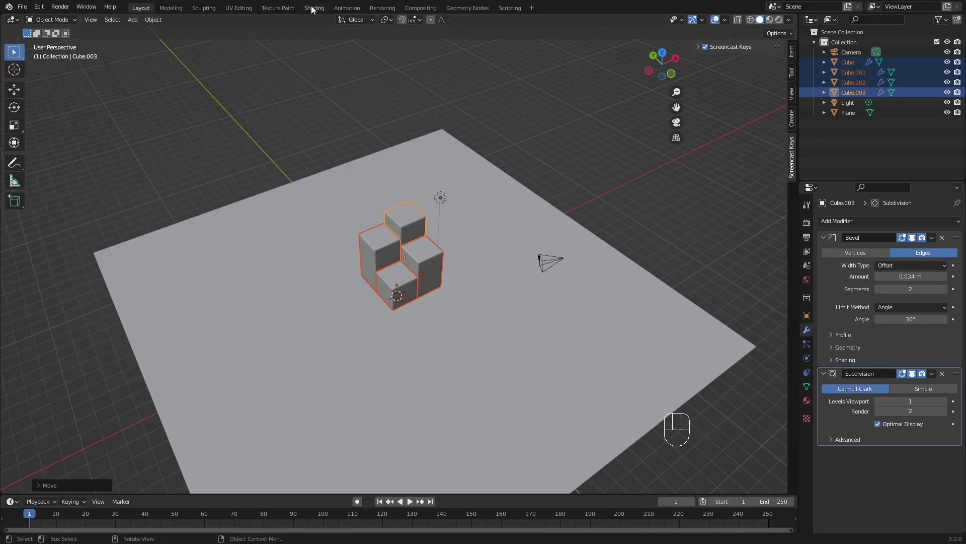
- Switch to the Shading workspace with the viewport in Rendered shading
left_click(313, 8)
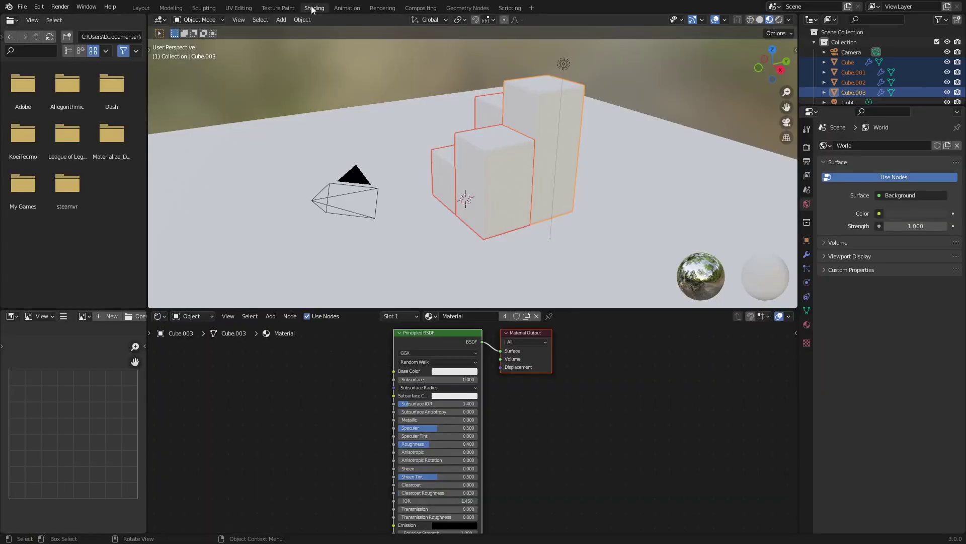
left_click(778, 20)
middle_click_drag(670, 126, 547, 87)
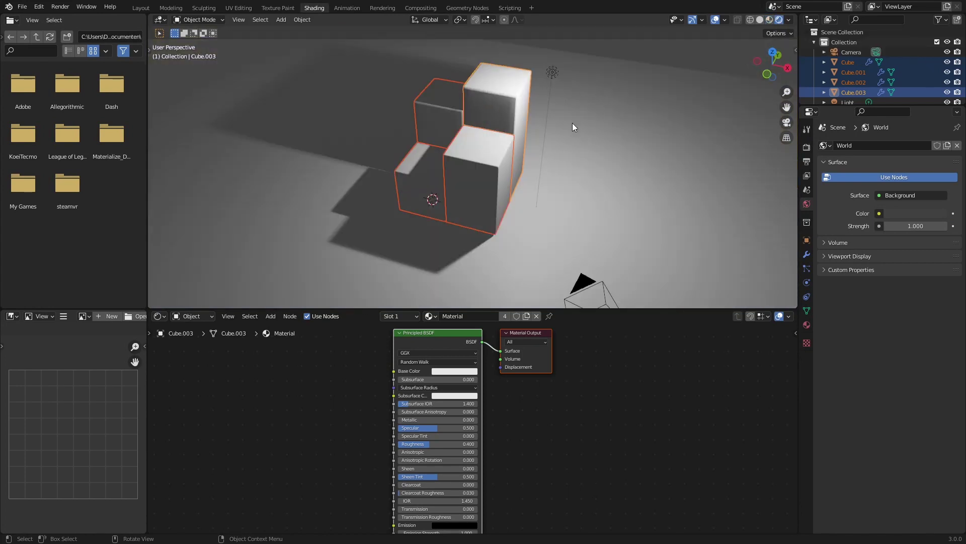
mouse_move(572, 123)
middle_mouse_down()
mouse_move(591, 132)
mouse_move(577, 101)
mouse_move(584, 120)
middle_mouse_up()
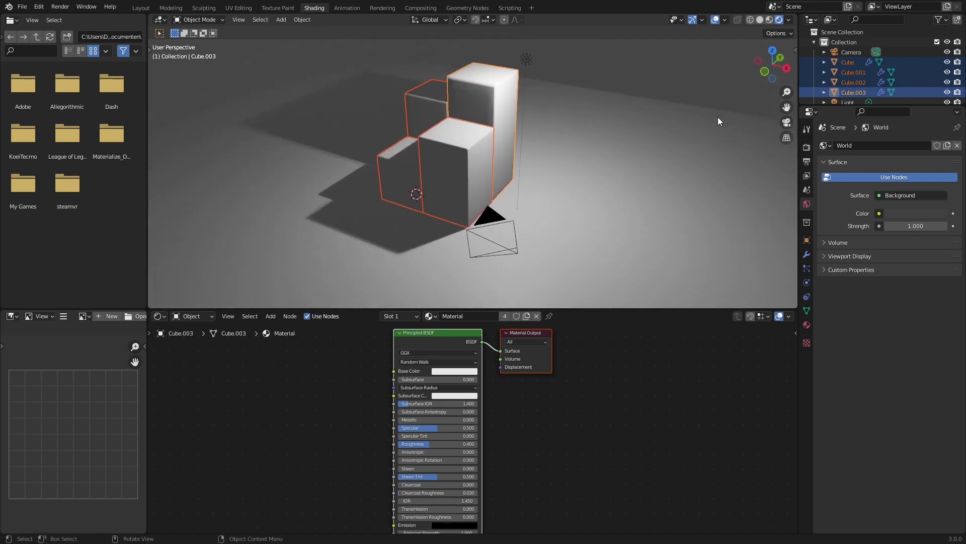
- Set the render engine to Cycles with GPU Compute as the device
left_click(806, 147)
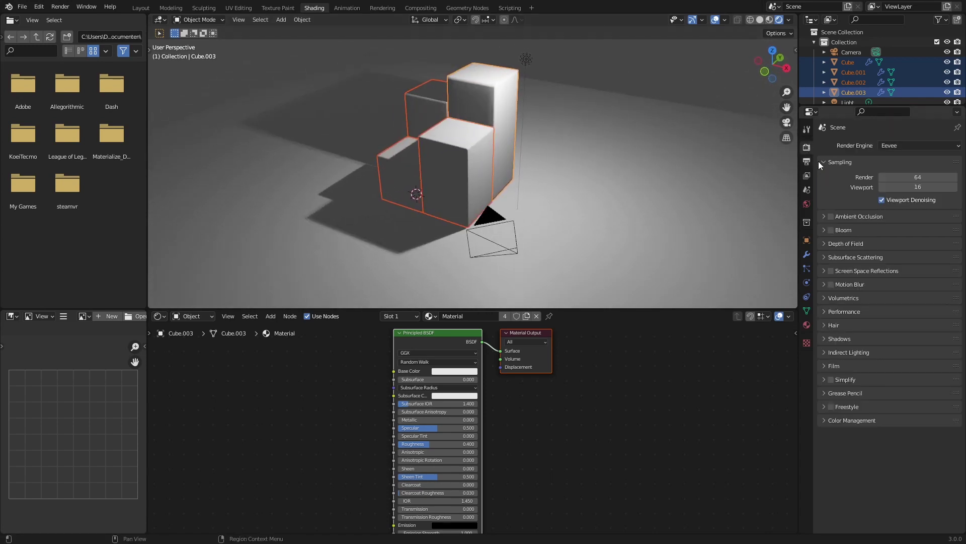
left_click(898, 145)
left_click(898, 179)
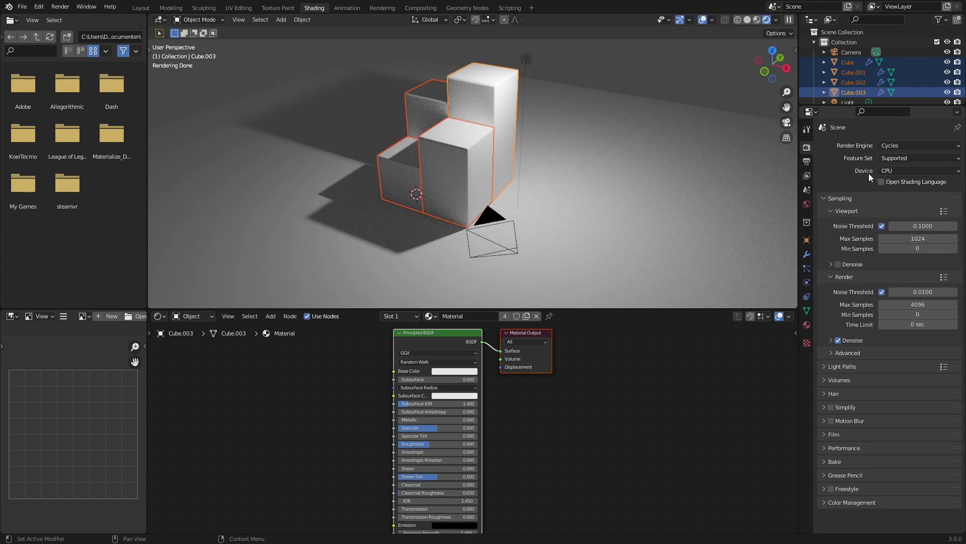
left_click(890, 171)
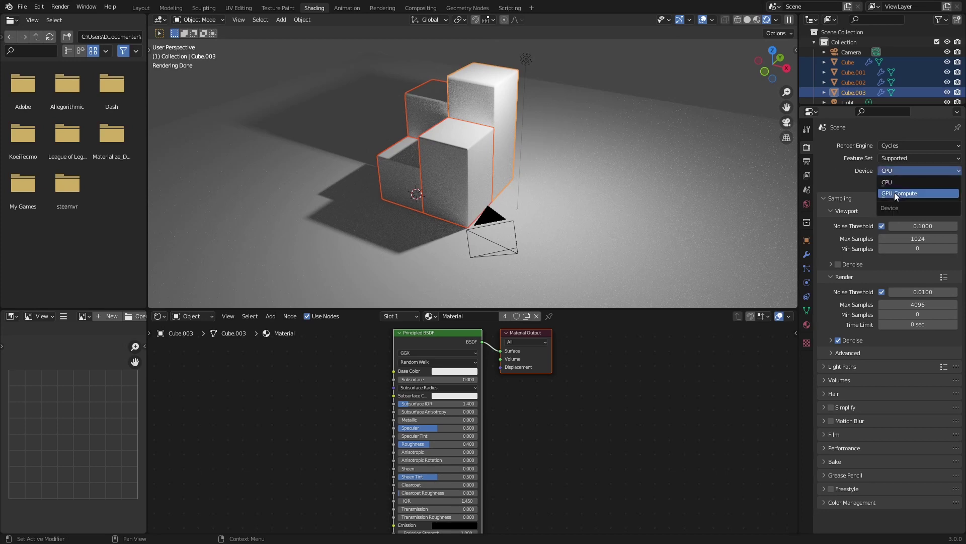
left_click(895, 194)
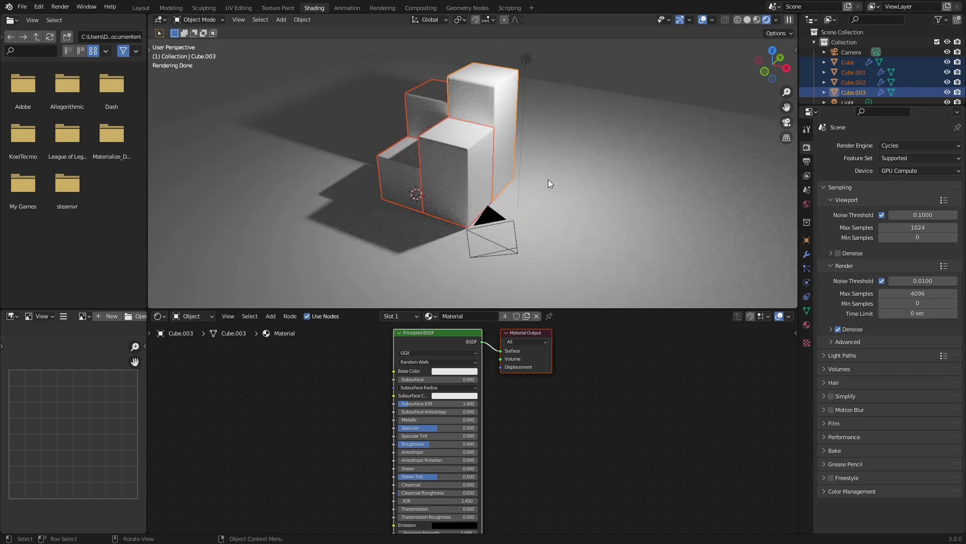
scroll(548, 177, "down", 3)
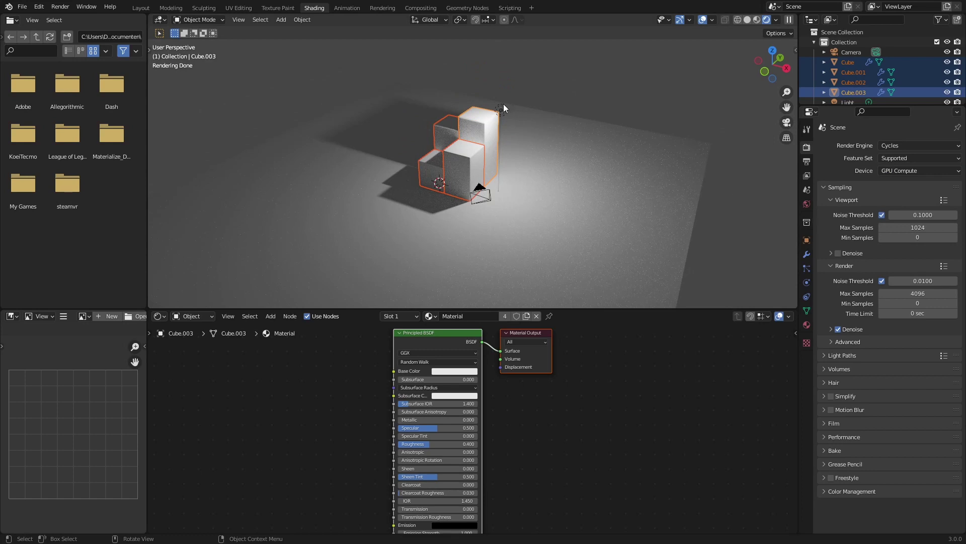
middle_click_drag(717, 116, 542, 152)
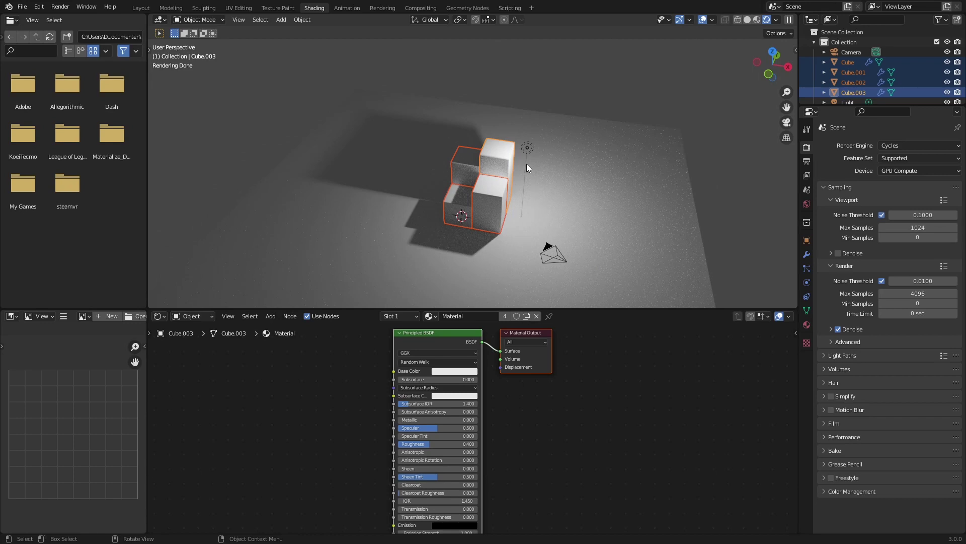
- Move and rotate the camera beside the cubes, then look through it
left_click(563, 264)
key("g")
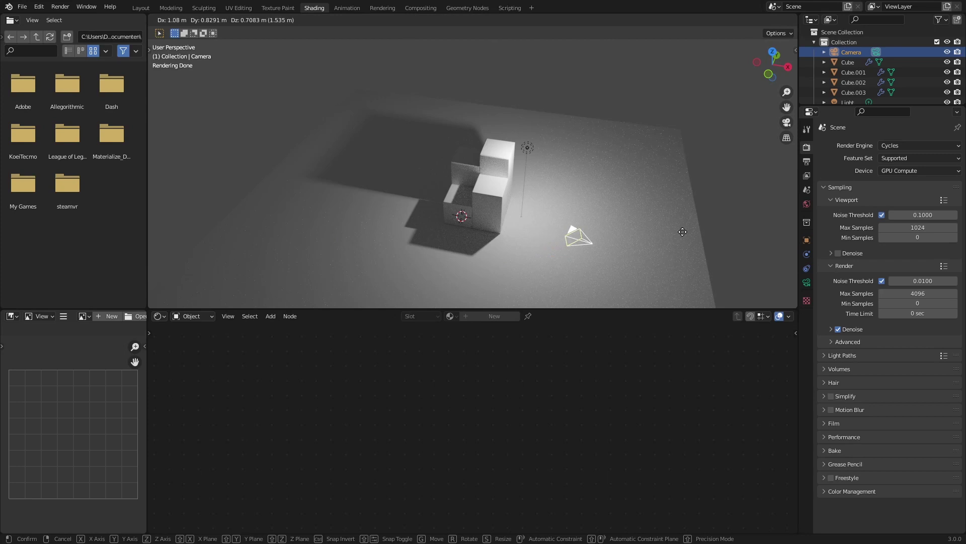
left_click(483, 214)
key("r")
left_click(440, 242)
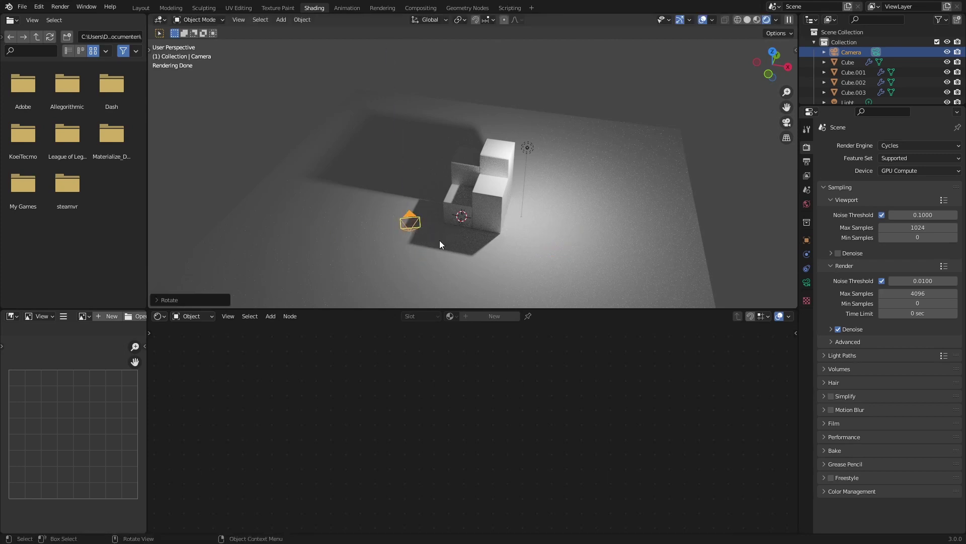
key("KP_0")
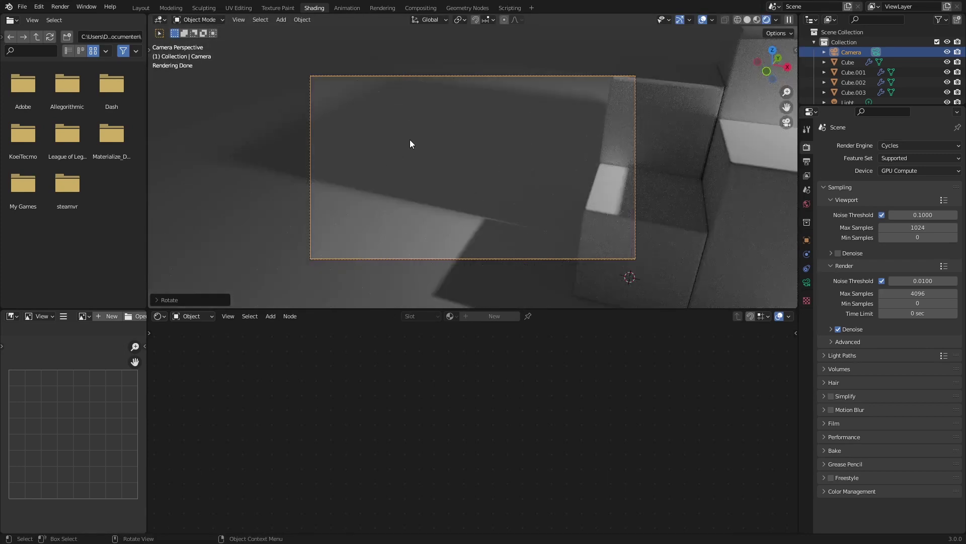
- Frame the cubes with Lock Camera to View enabled, then unlock and return to camera view
left_click(796, 50)
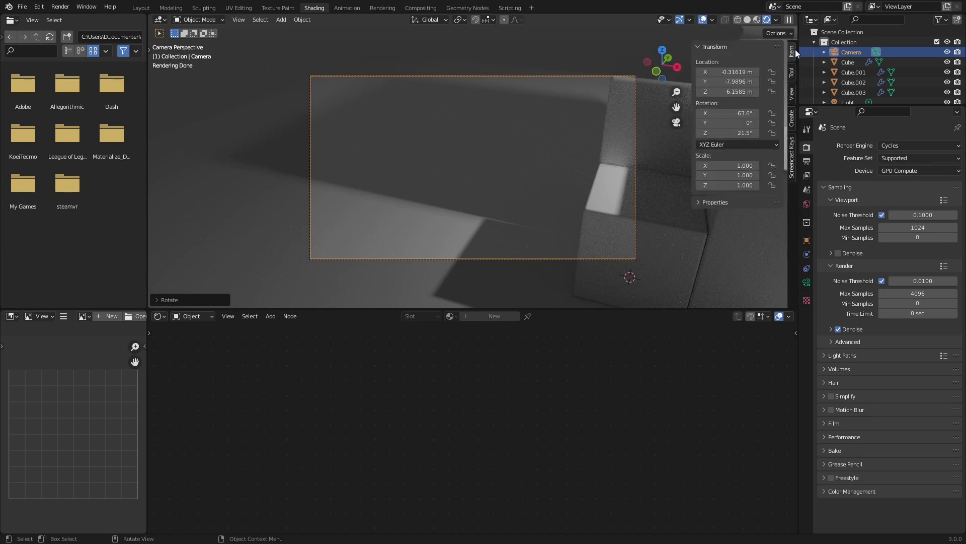
left_click(794, 93)
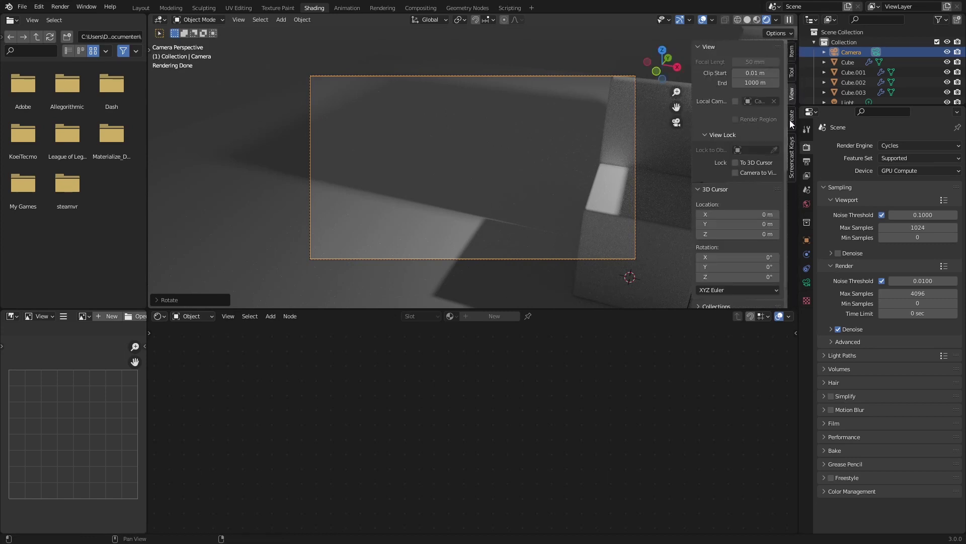
left_click(761, 174)
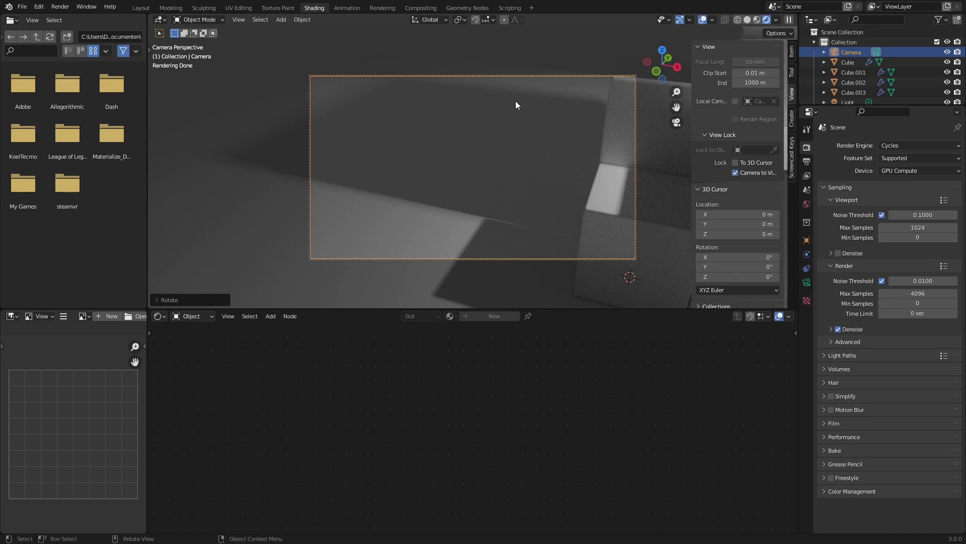
middle_click_drag(515, 100, 536, 128)
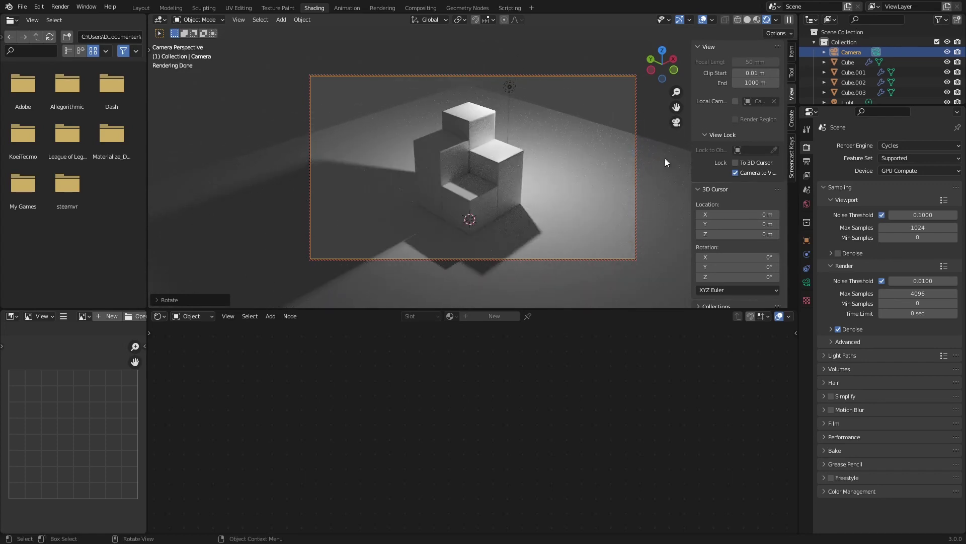
left_click(735, 172)
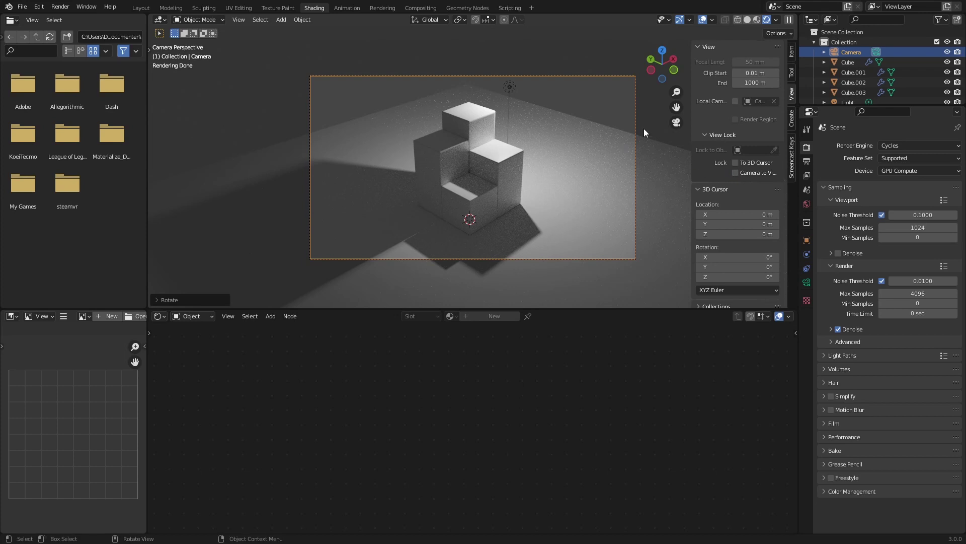
middle_click_drag(651, 95, 425, 109)
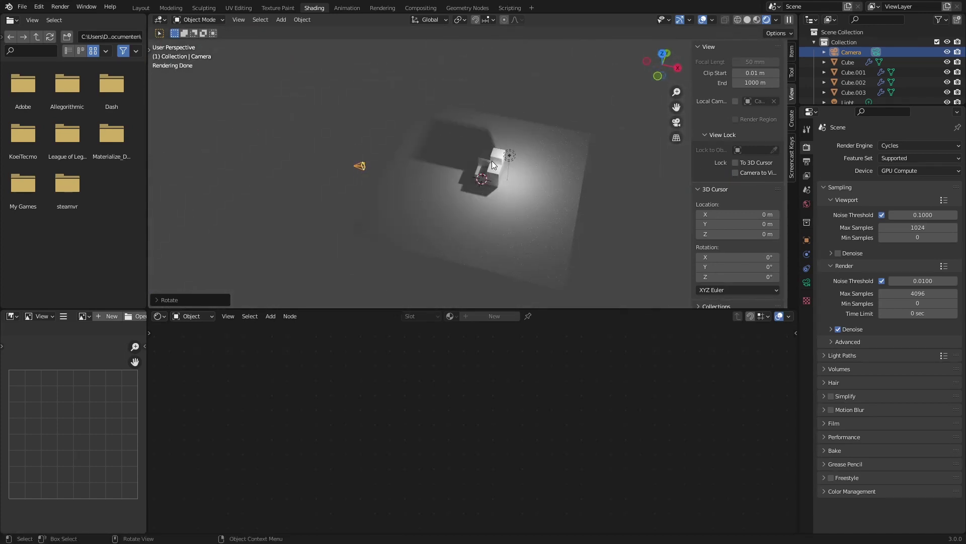
key("KP_0")
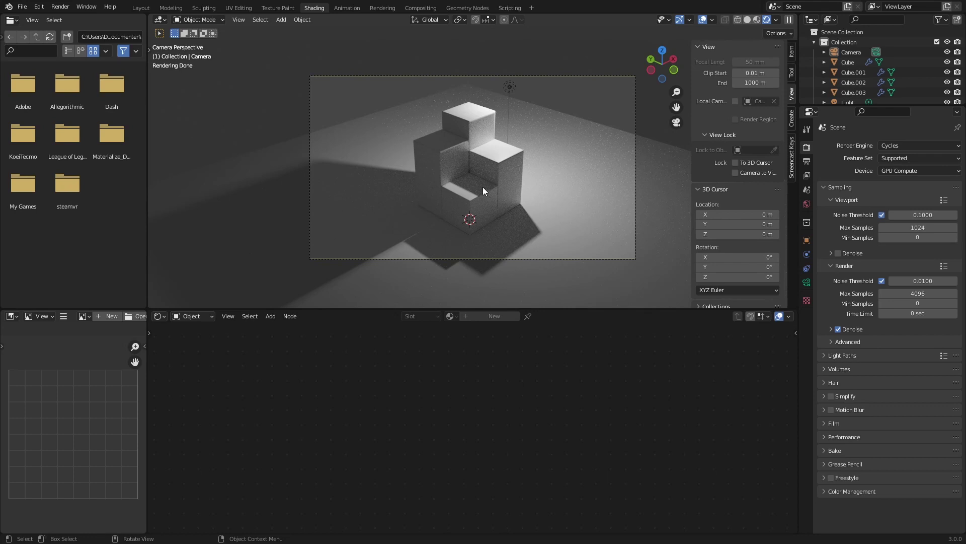
- Switch to the Animation workspace, set the left viewport to Rendered, and select the Light
left_click(358, 7)
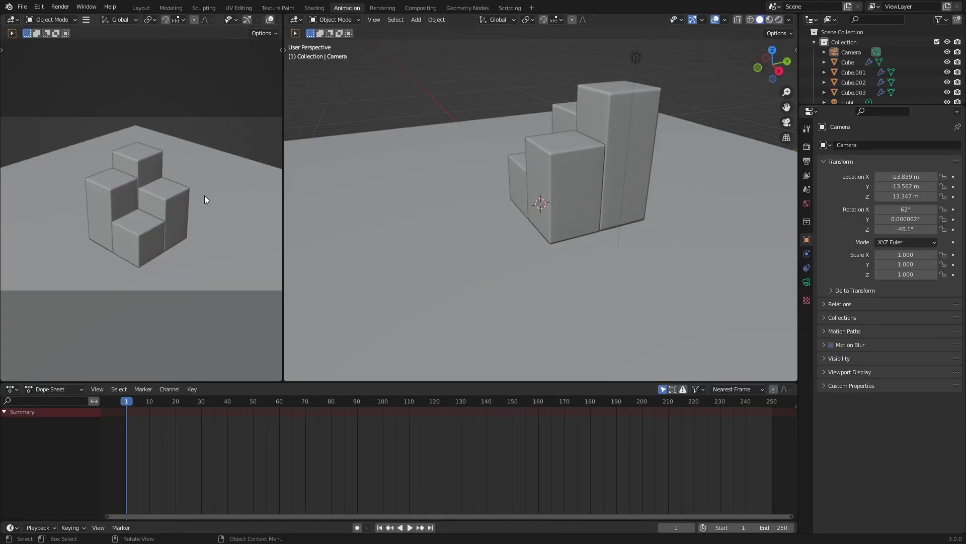
middle_click_drag(640, 126, 697, 164)
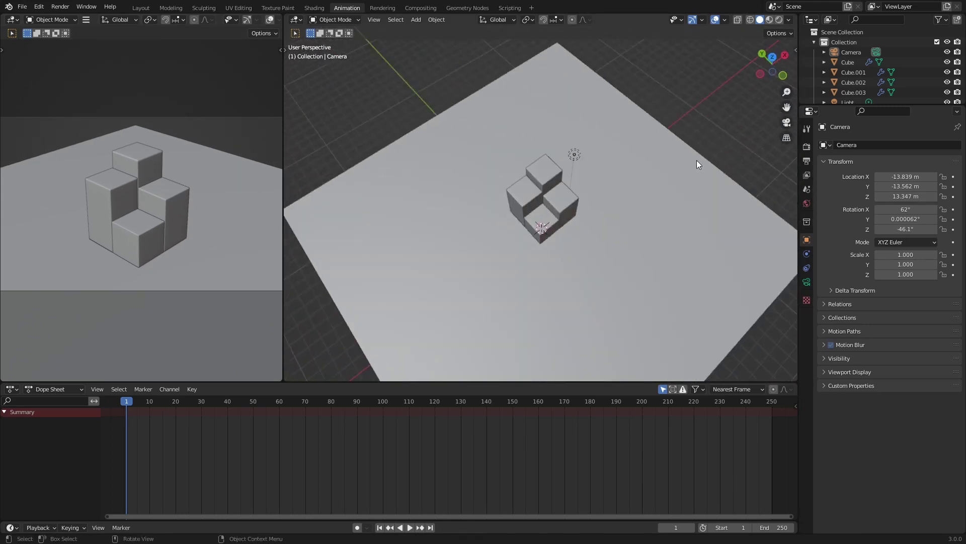
scroll(246, 20, "down", 5)
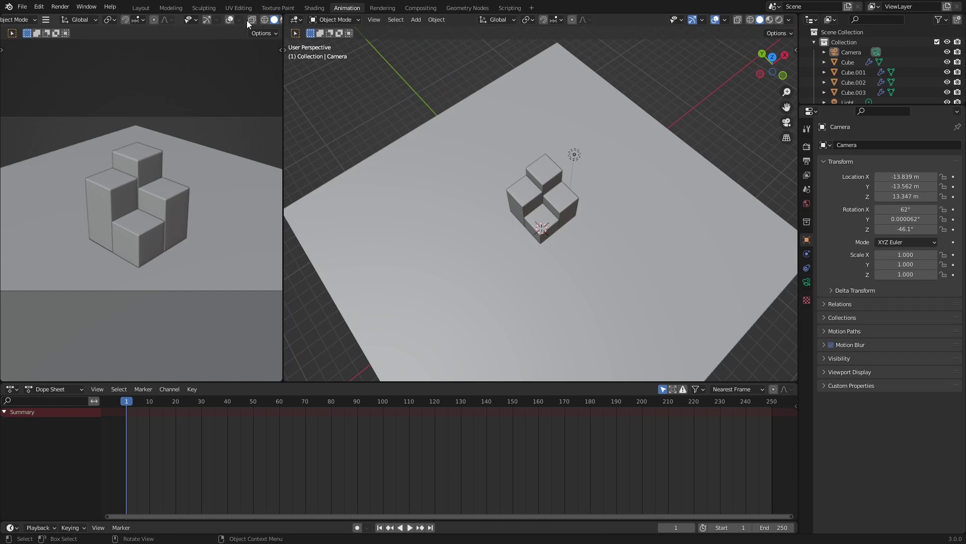
left_click(264, 20)
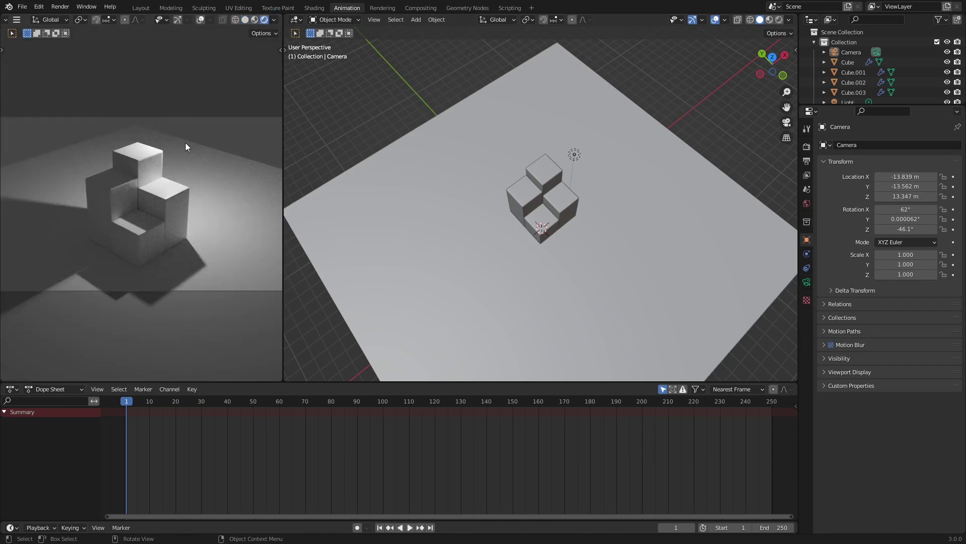
left_click(574, 154)
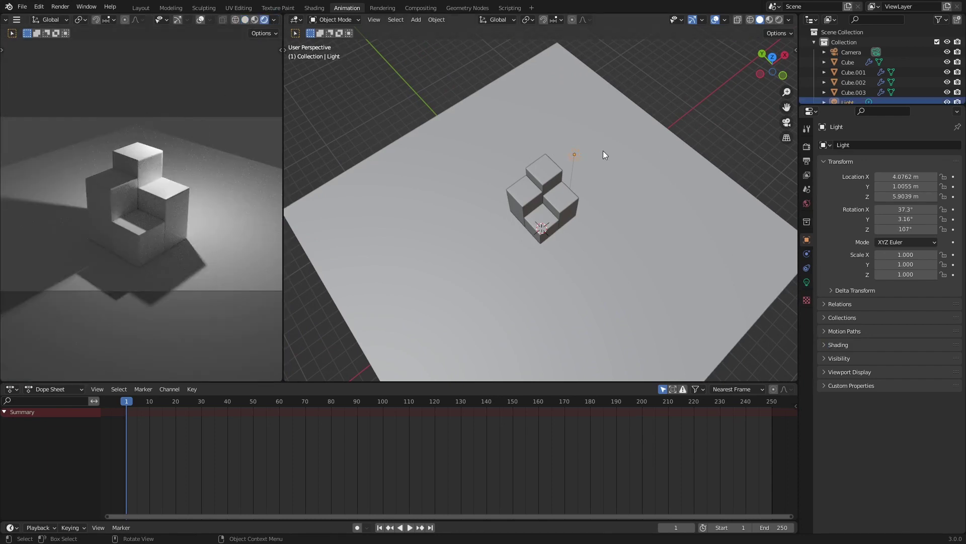
- Delete the selected light and add a plane raised high above the cubes
key("x")
left_click(574, 146)
key("shift+a")
mouse_move(574, 145)
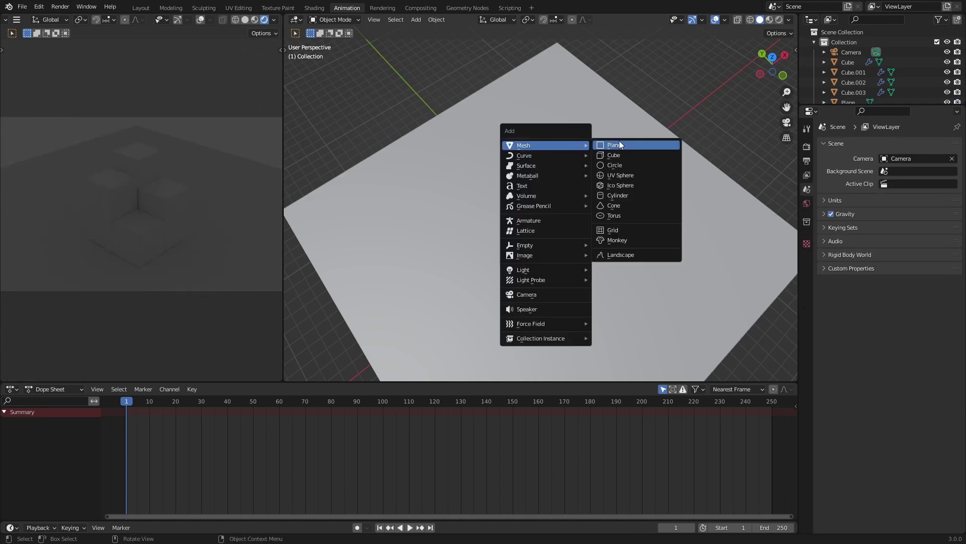
left_click(628, 142)
middle_click_drag(632, 162, 670, 151)
key("g")
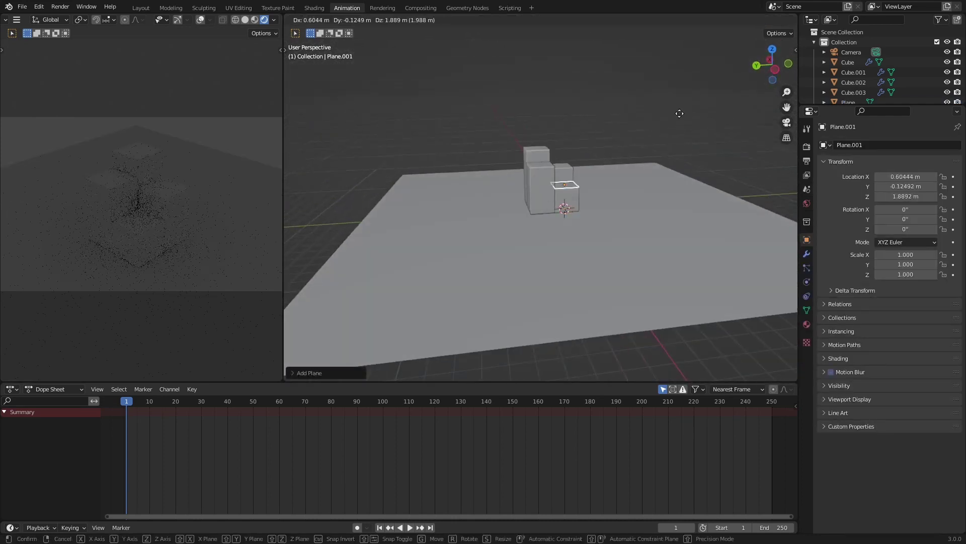
left_click(698, 59)
middle_click_drag(698, 59, 584, 174)
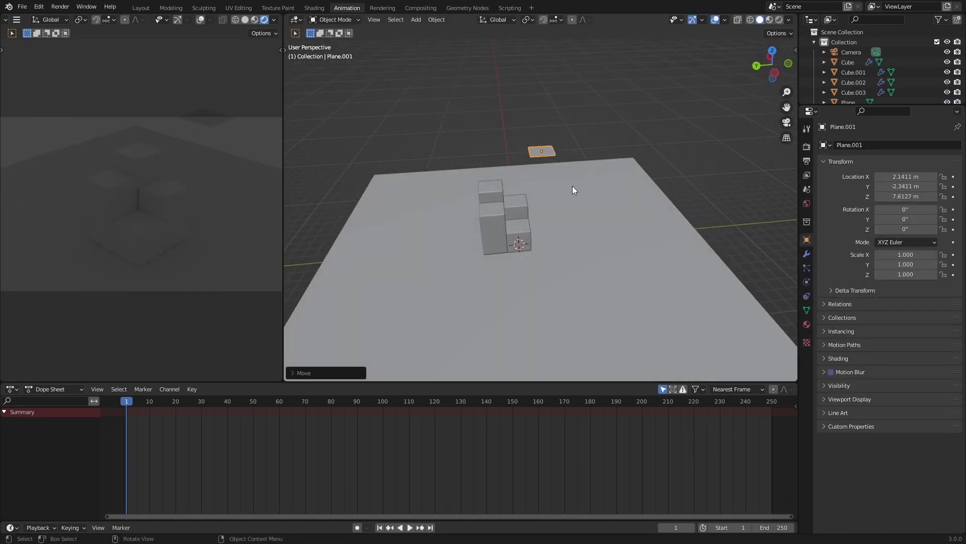
- Give the plane a new material using an Emission node instead of Principled BSDF
left_click(11, 389)
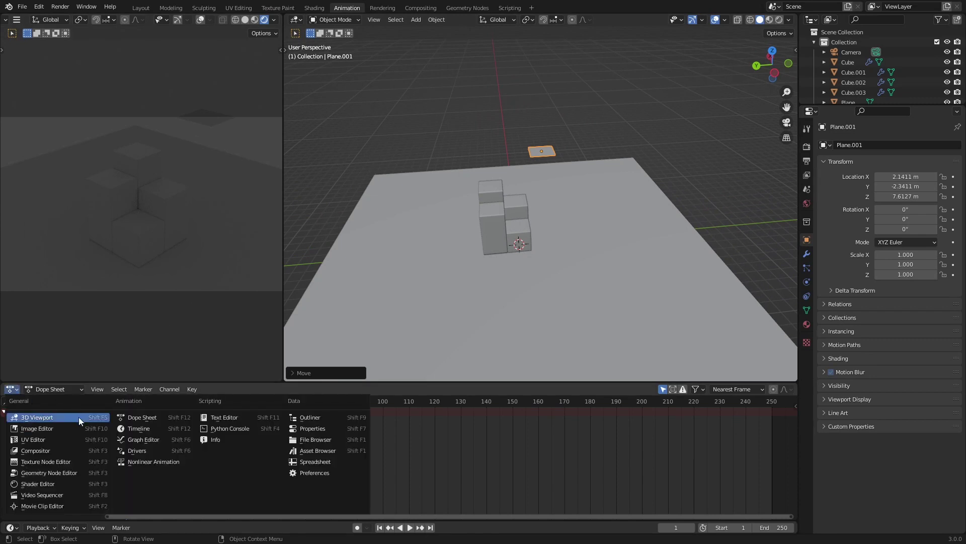
left_click(47, 483)
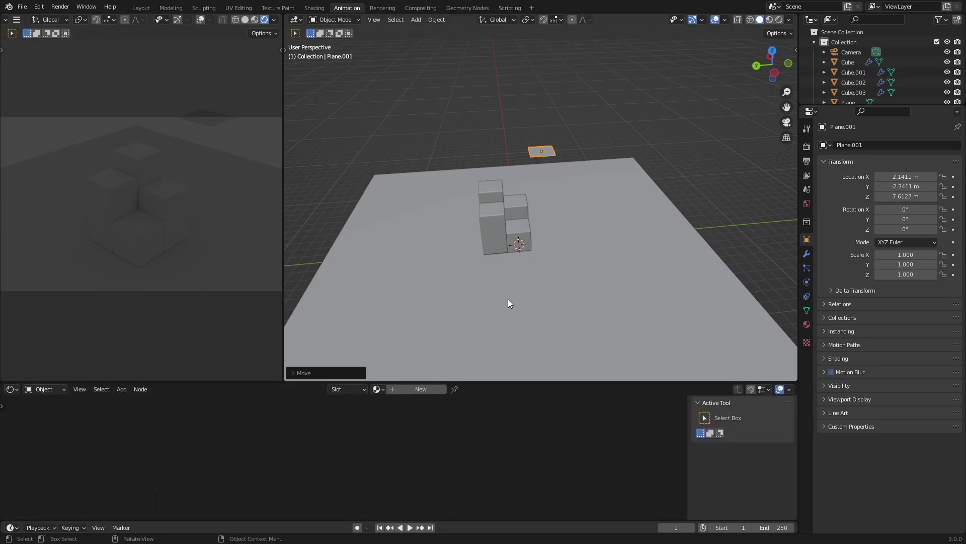
left_click(409, 389)
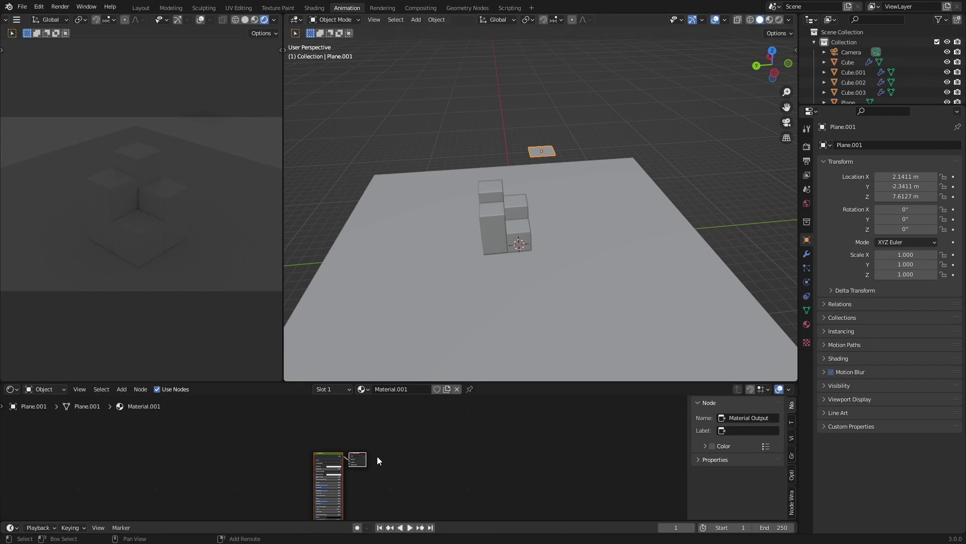
scroll(376, 456, "up", 5)
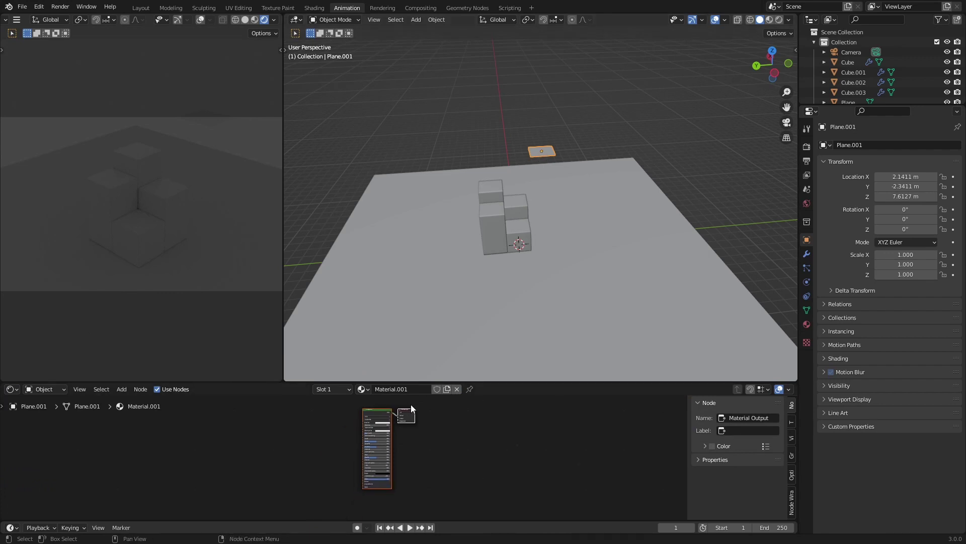
left_click(363, 417)
key("x")
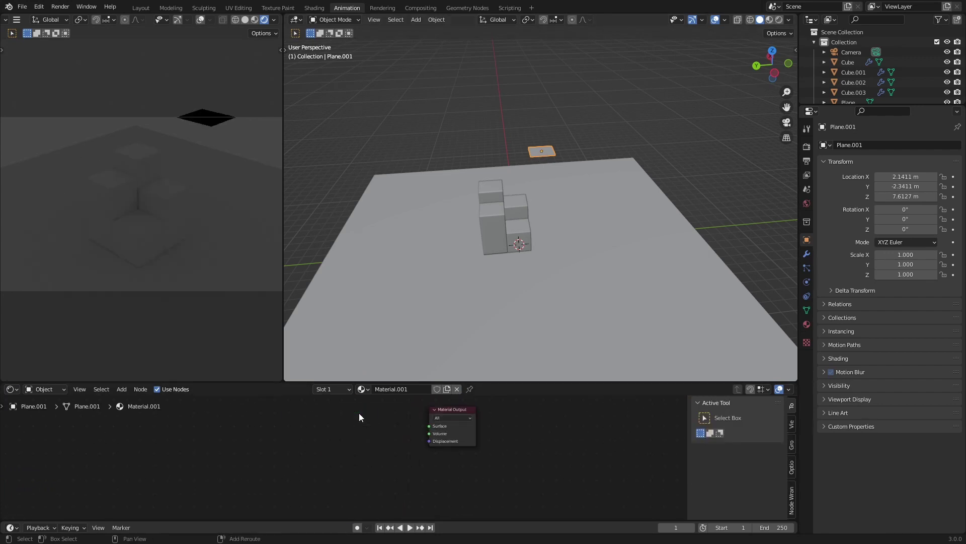
key("shift+a")
type("em")
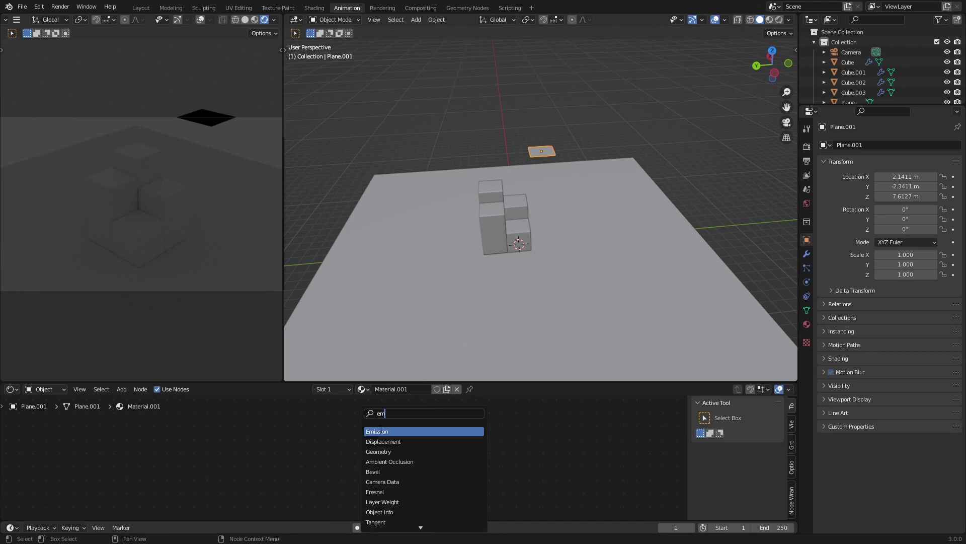
left_click(381, 431)
left_click_drag(355, 424, 431, 454)
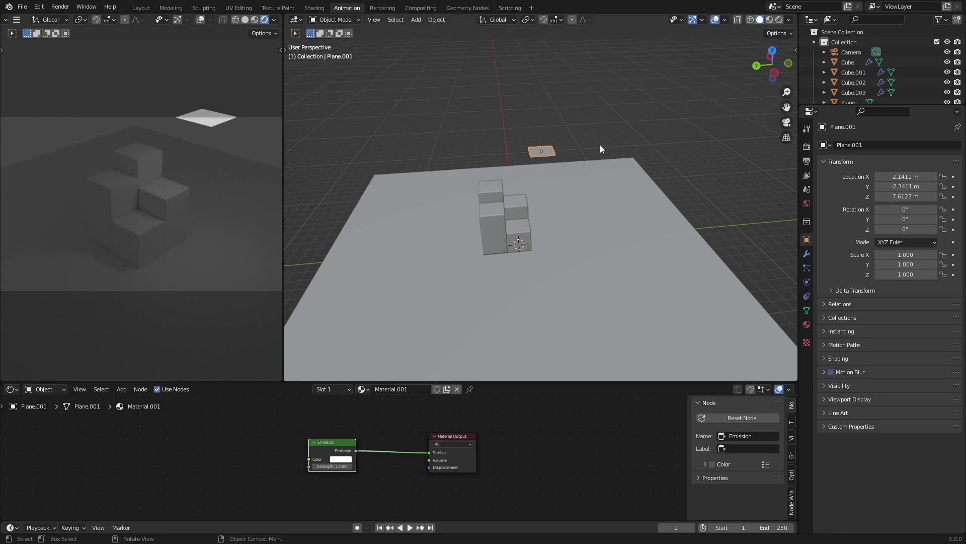
- Enlarge the plane about three times, then tilt it and turn it around Z
key("s")
left_click(728, 108)
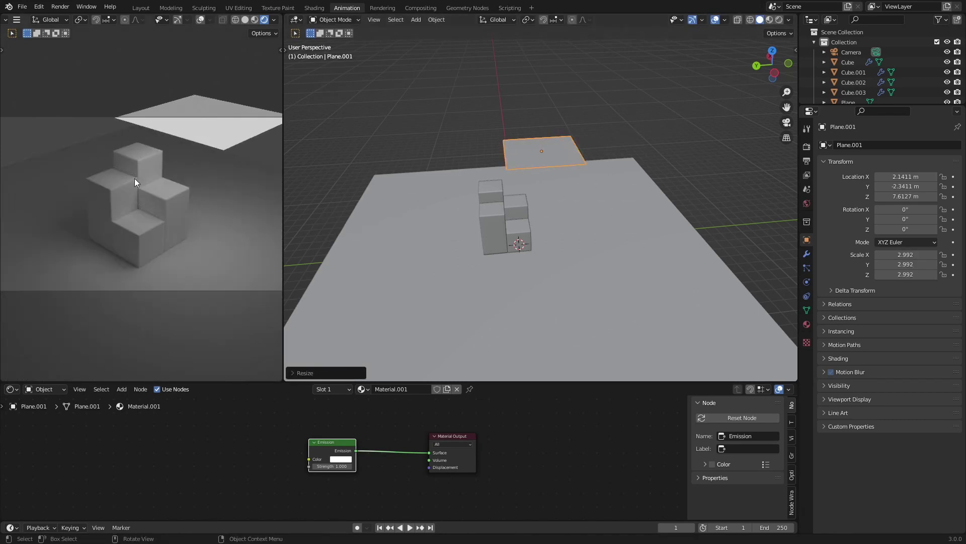
middle_click_drag(471, 206, 589, 201)
key("r")
left_click(578, 214)
key("g")
left_click(614, 198)
key("r")
key("z")
left_click(626, 199)
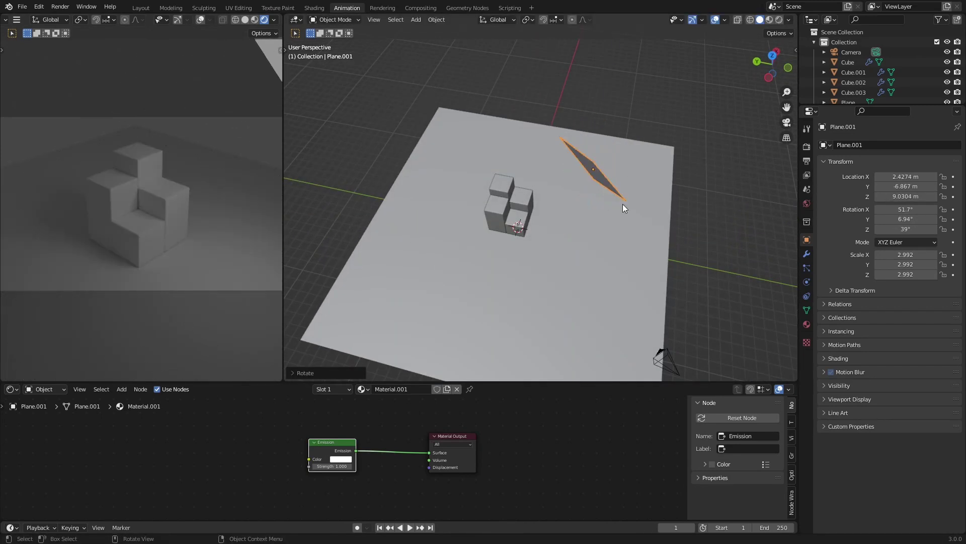
- Name the material 'key light' and set its emission strength to 2.6
double_click(398, 389)
type("key light")
key("Return")
left_click_drag(333, 466, 352, 466)
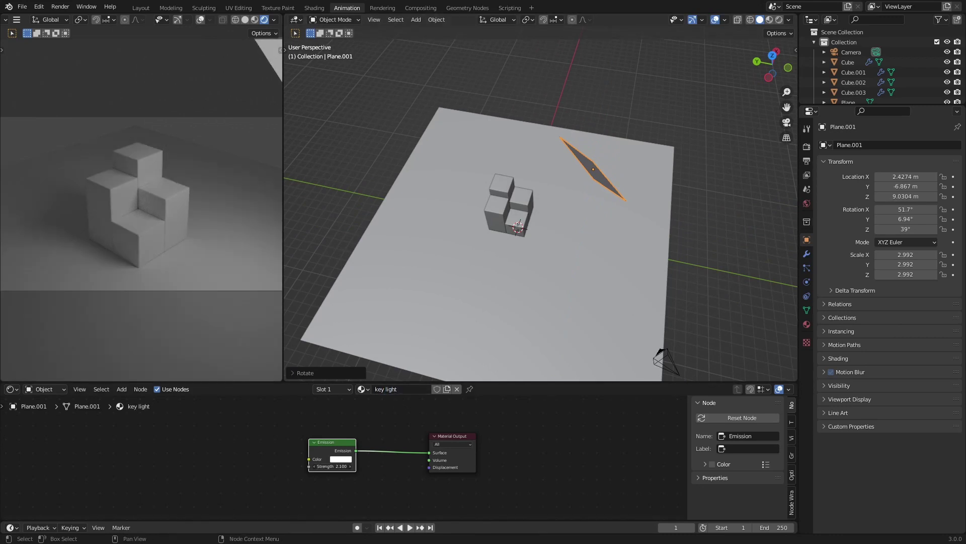
middle_click_drag(649, 228, 593, 206)
- Duplicate the light plane onto the cubes' other side, rotated around Z and enlarged
key("shift+d")
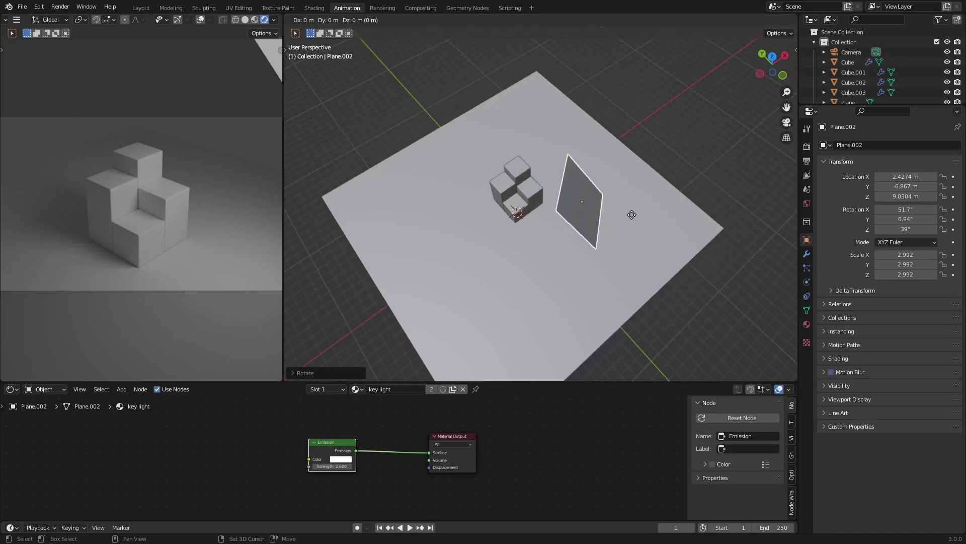
left_click(460, 230)
key("r")
key("z")
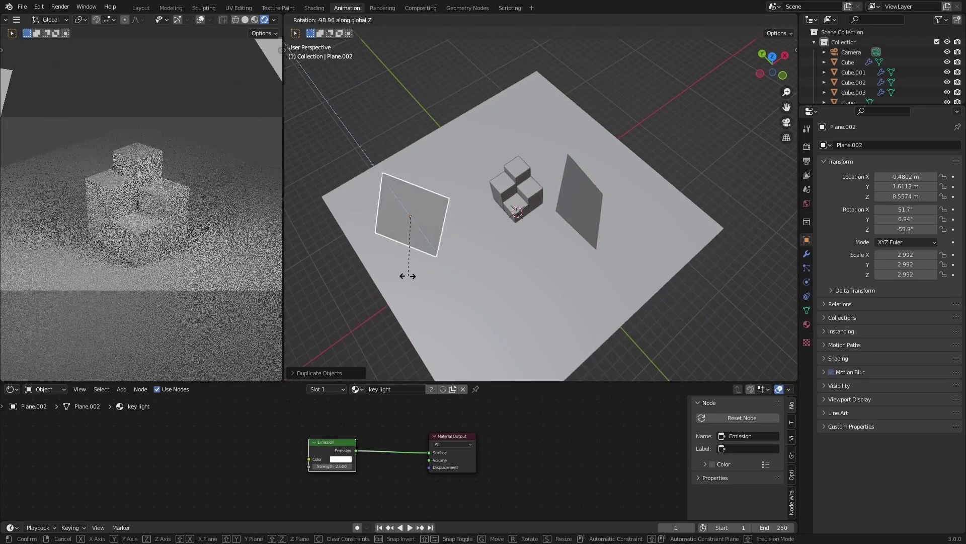
left_click(375, 277)
key("s")
left_click(658, 194)
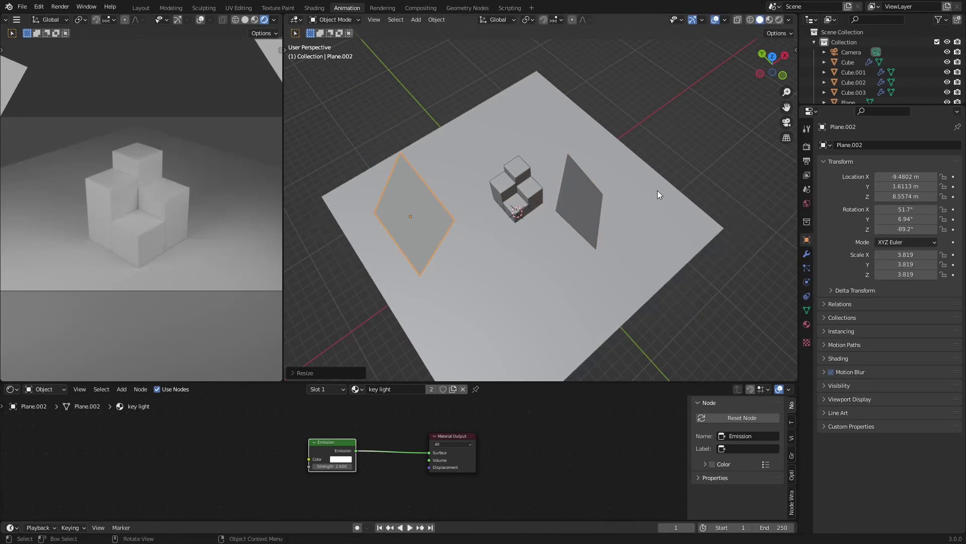
- Make the copy's material single-user, name it fill_light, and set emission strength 0.7
left_click(431, 389)
double_click(391, 390)
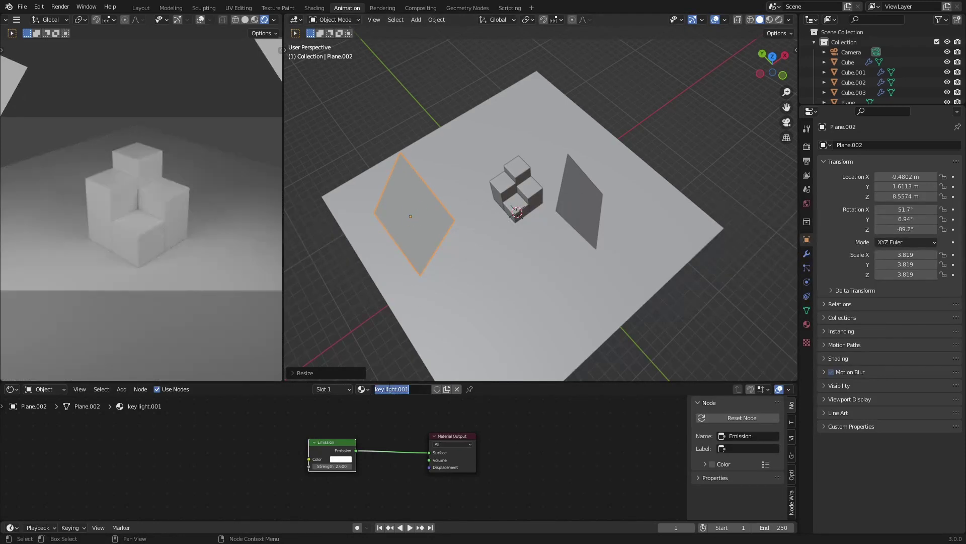
type("fill_light")
key("Return")
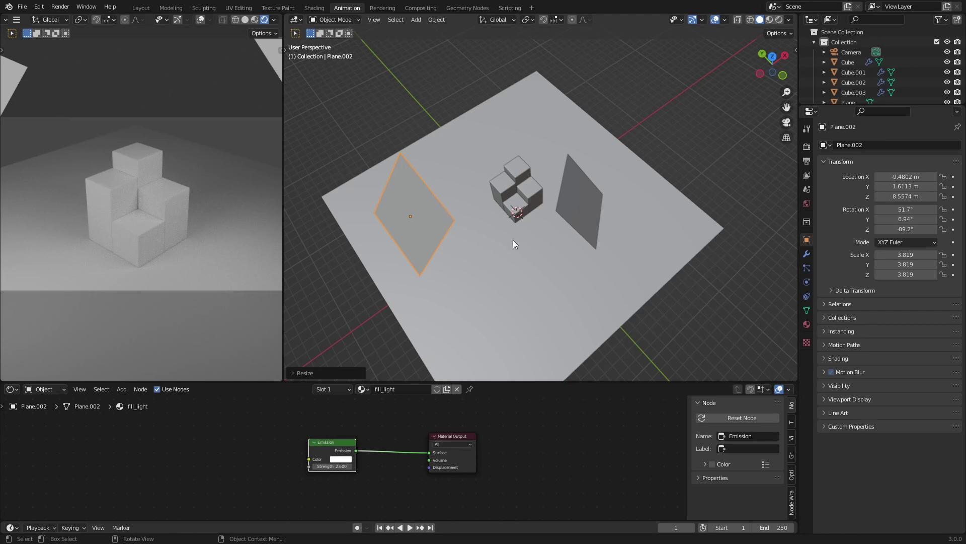
left_click(333, 466)
type("0.82")
key("Return")
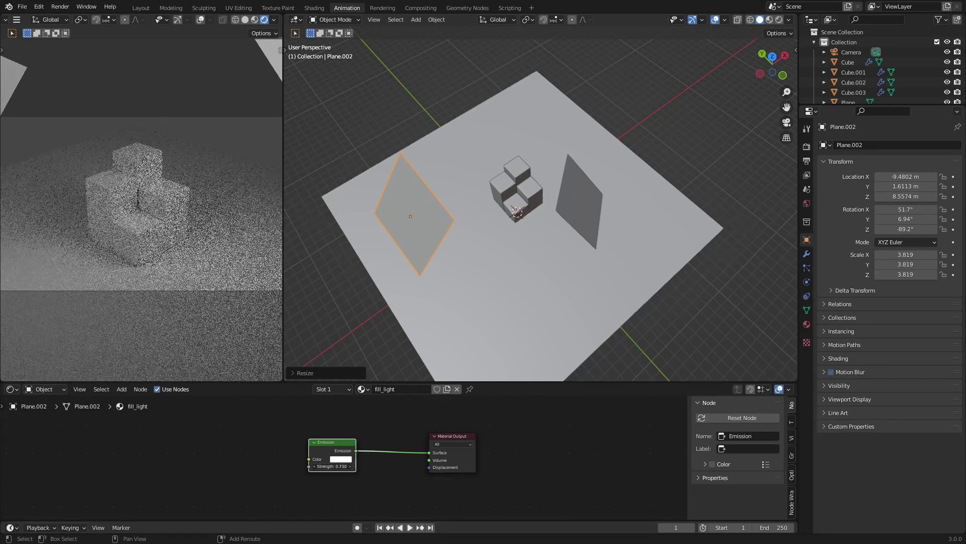
left_click_drag(332, 466, 317, 466)
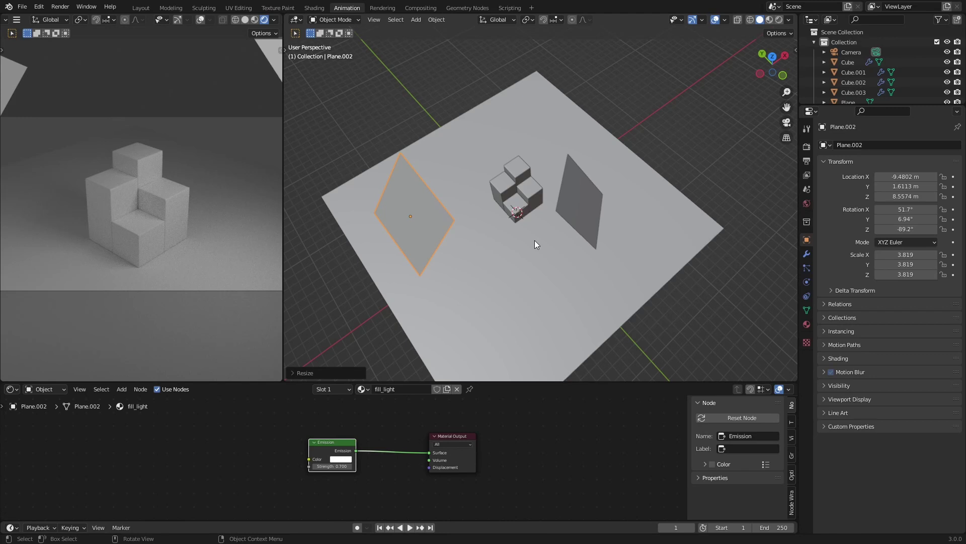
scroll(915, 74, "down", 2)
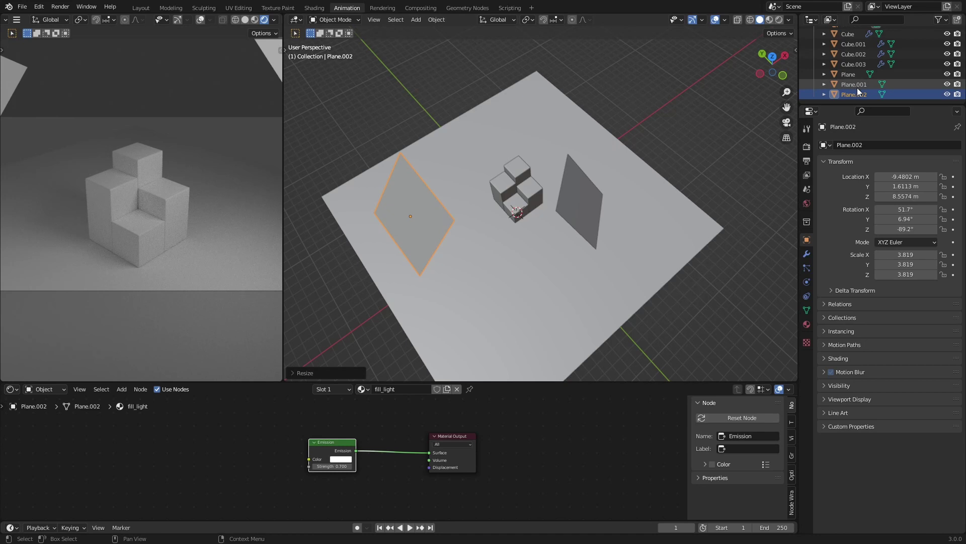
- Rename Plane.002 to fil_light and Plane.001 to key_light in the Outliner
double_click(859, 95)
type("fi")
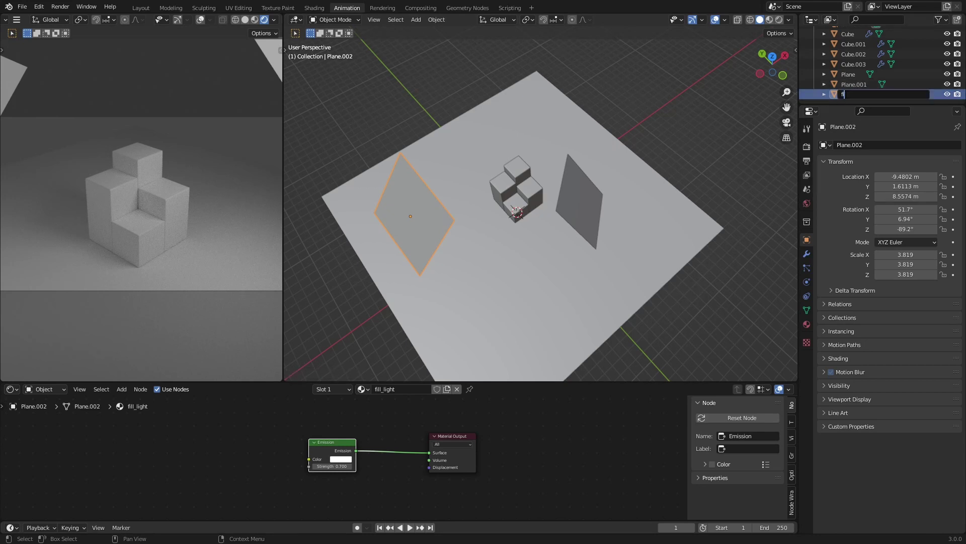
type("l_light")
key("Return")
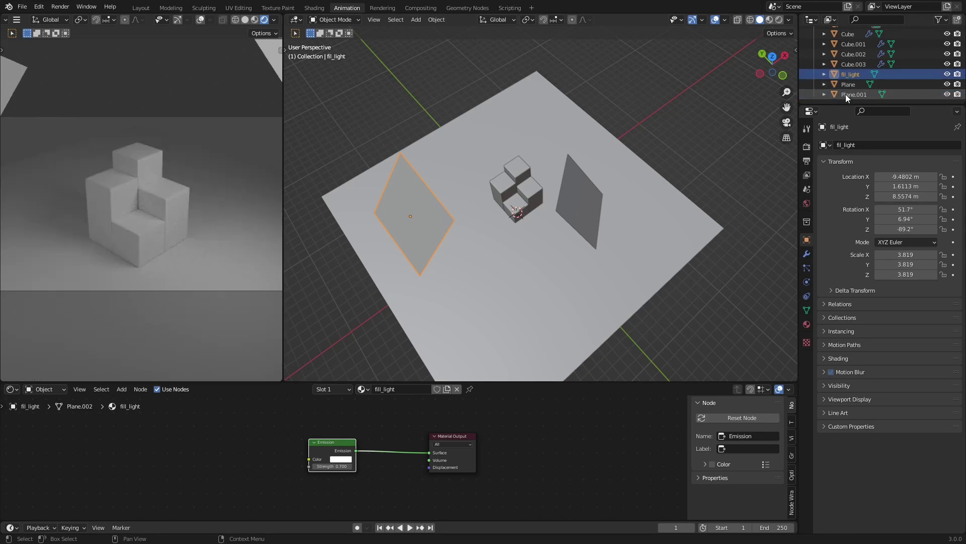
left_click(851, 95)
double_click(859, 94)
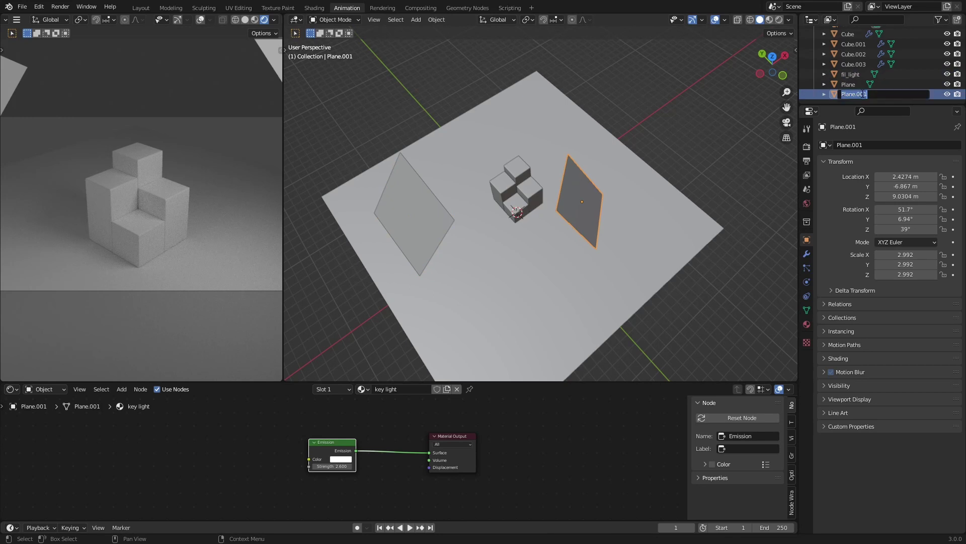
type("key_light")
key("Return")
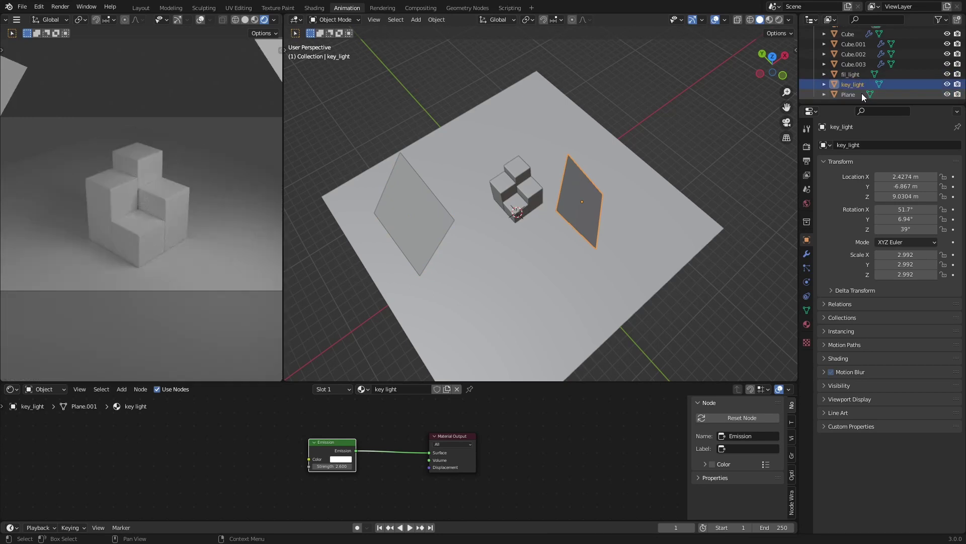
- Hide the key_light plane in the viewport, leaving fil_light visible
left_click(948, 74)
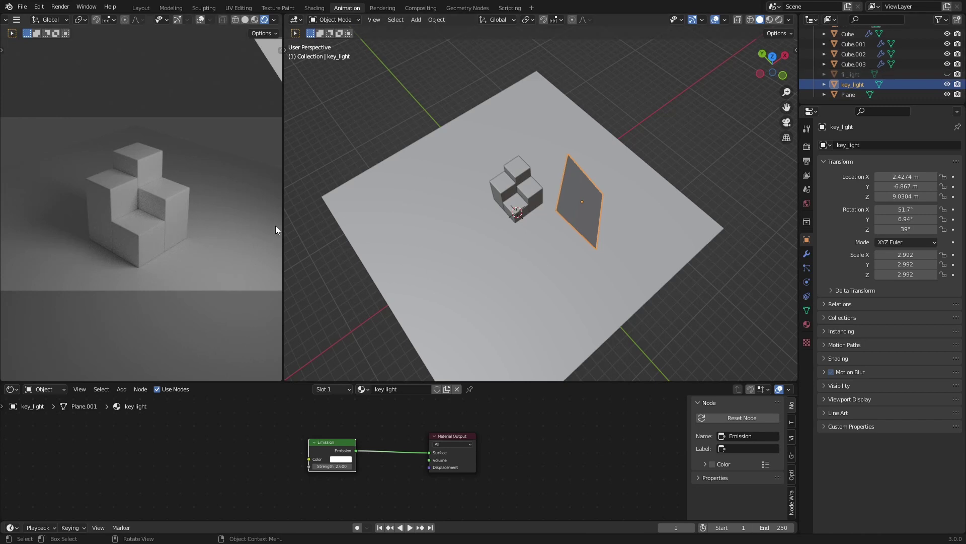
left_click(947, 74)
left_click(947, 84)
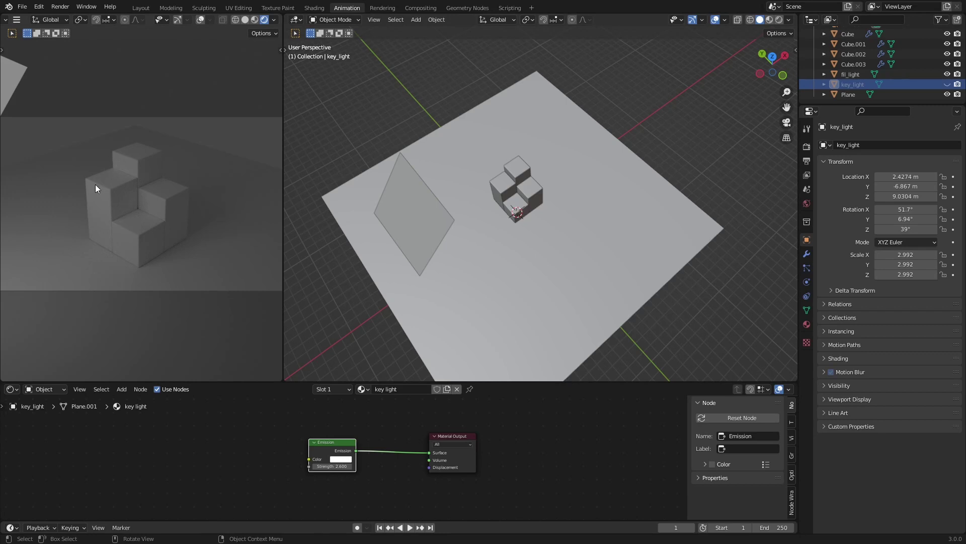
- Move the fil_light plane slightly further out to X −10.006 m
scroll(96, 197, "down", 4)
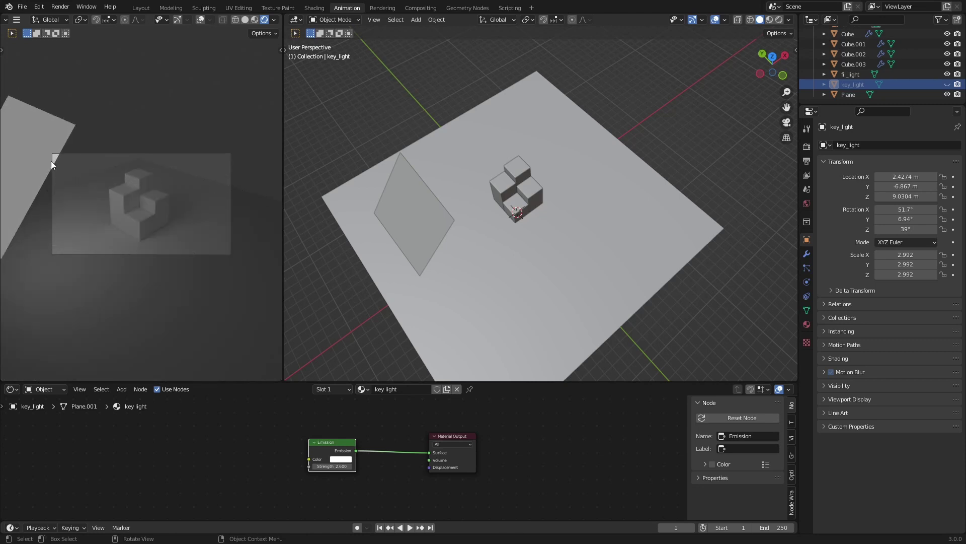
left_click(50, 134)
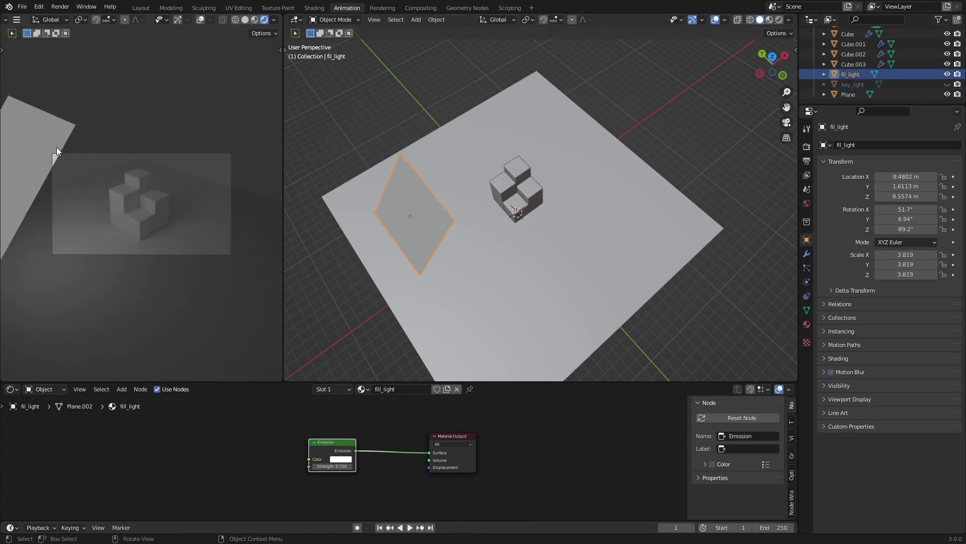
key("g")
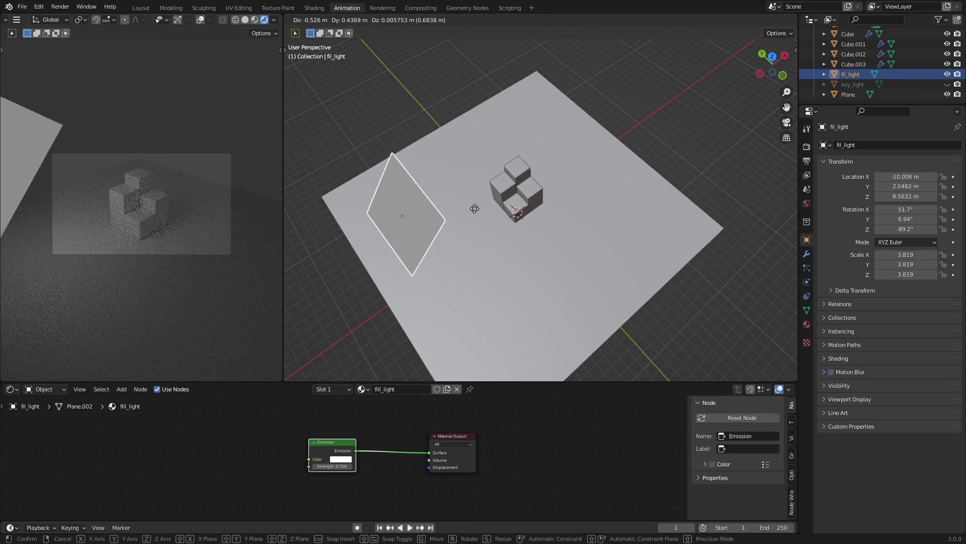
left_click(478, 213)
- Make the key_light plane visible again and select it
left_click(947, 84)
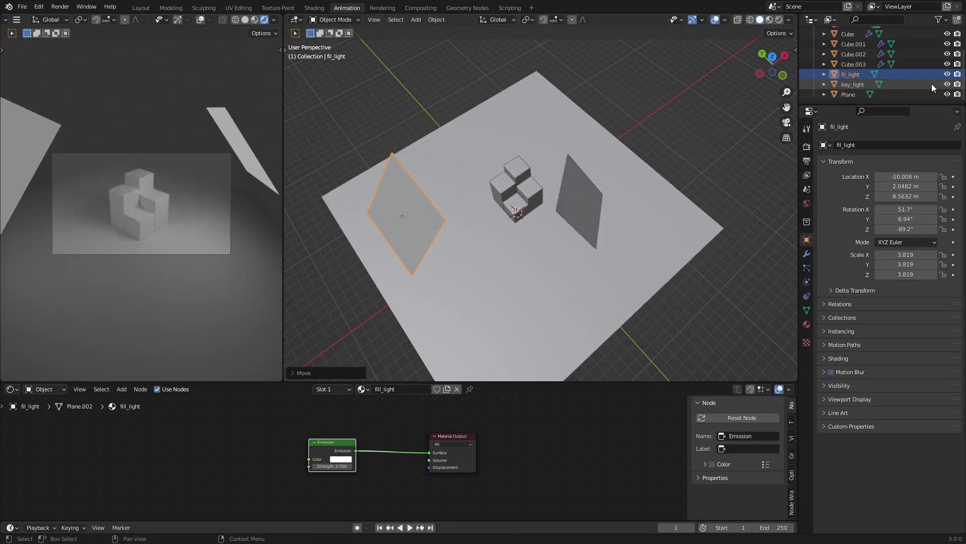
left_click(853, 84)
scroll(531, 190, "up", 5)
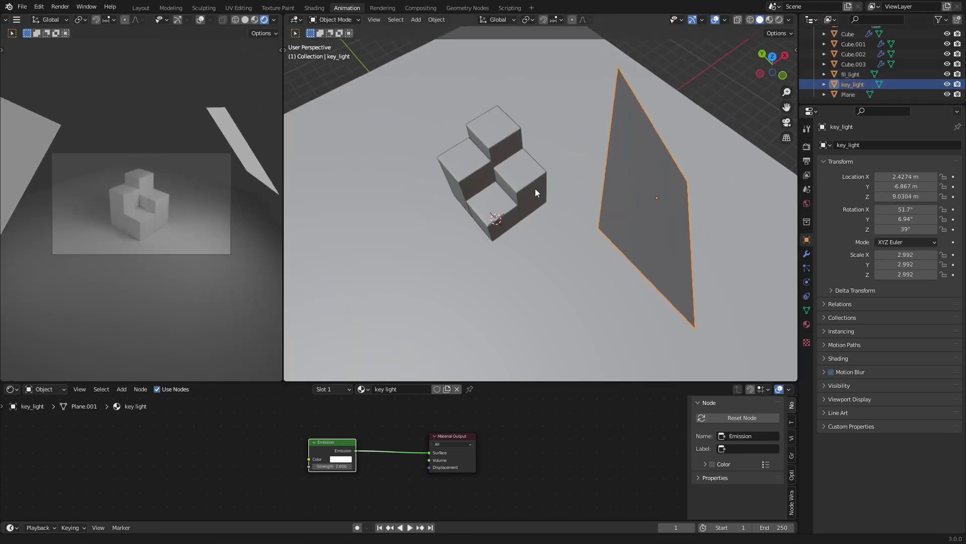
middle_click_drag(574, 192, 573, 159)
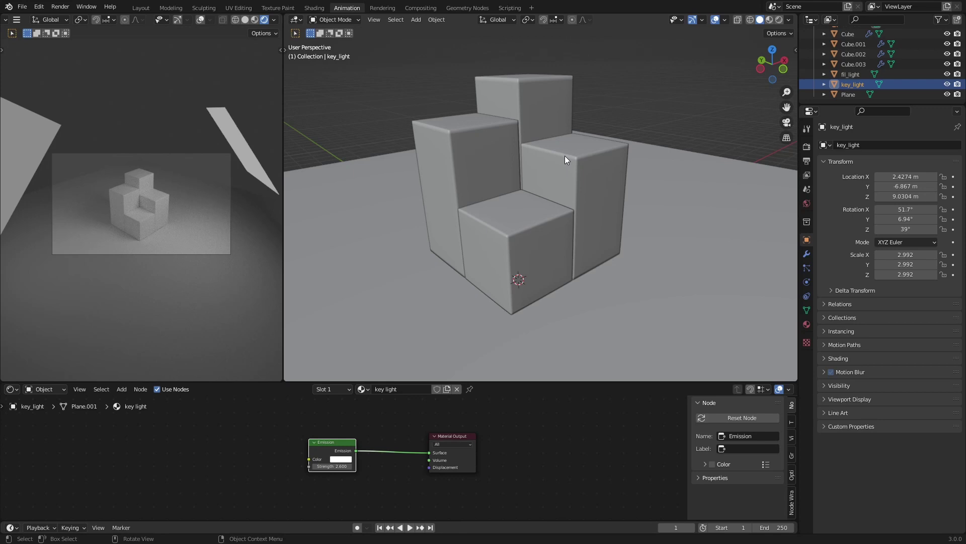
- Light the world with an Environment Texture loading cayley_interior_4k.hdr
left_click(40, 389)
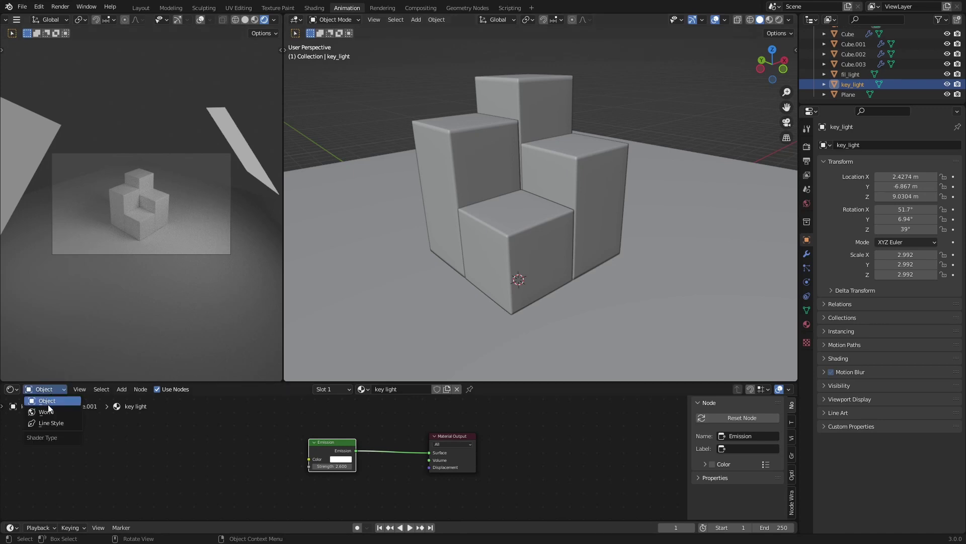
left_click(35, 408)
key("shift+a")
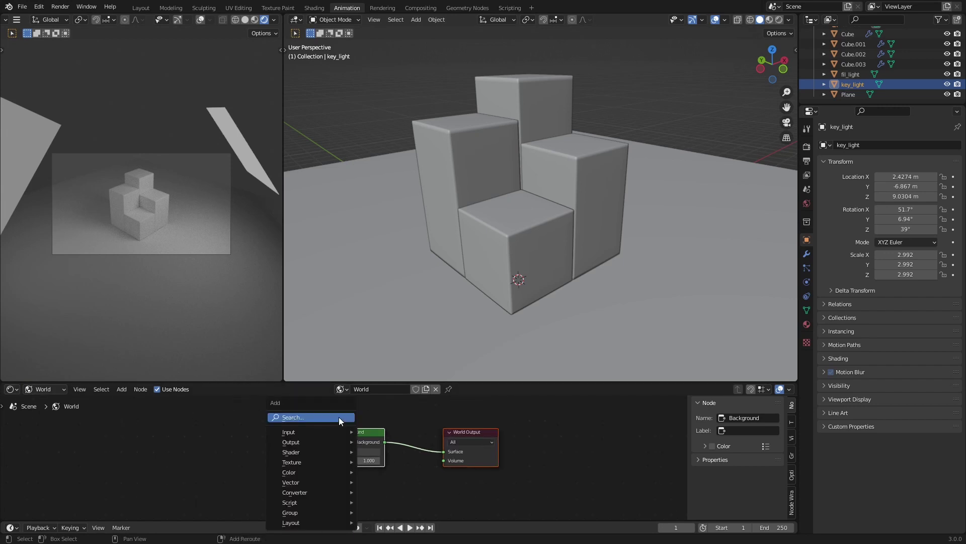
type("env")
key("Return")
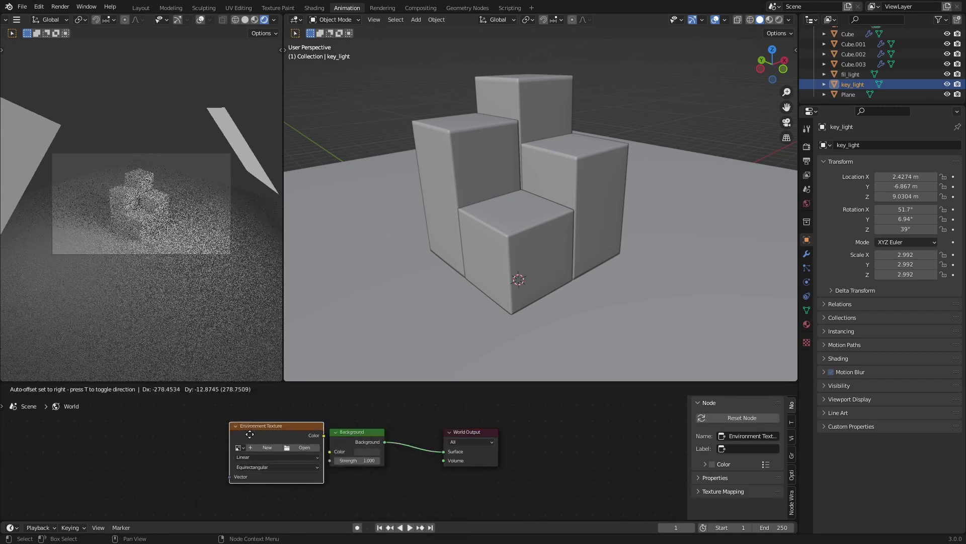
left_click(303, 434)
left_click_drag(303, 436, 330, 451)
left_click(292, 448)
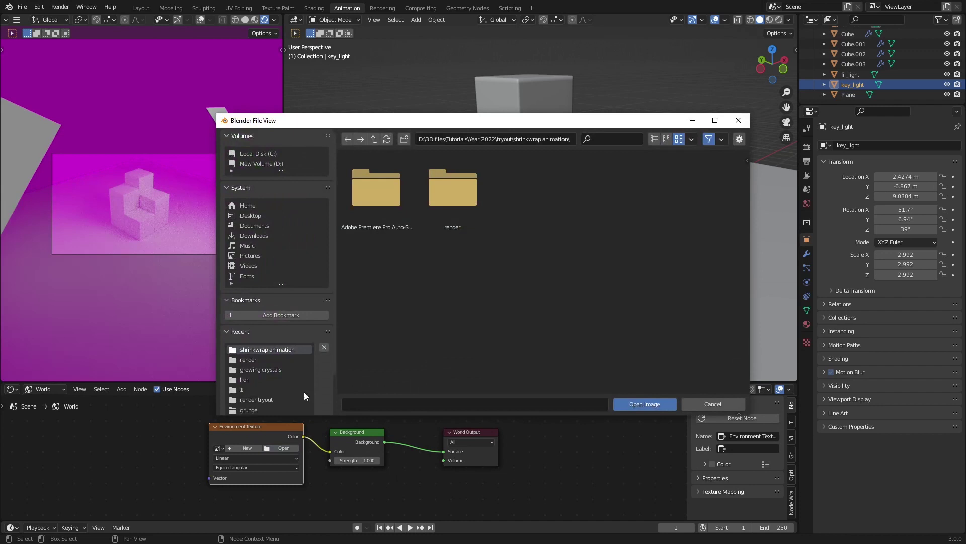
left_click(693, 200)
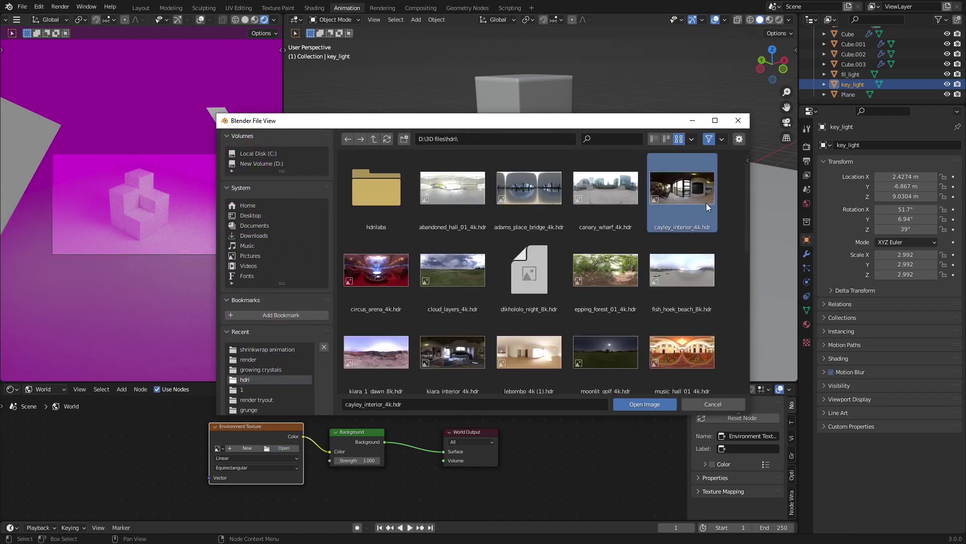
left_click(644, 403)
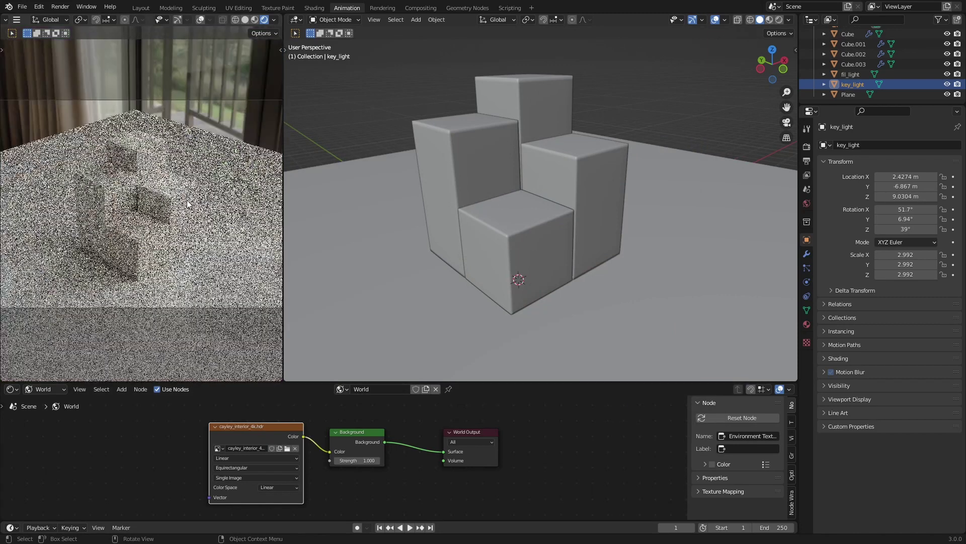
- Scale the ground plane up to 40.624 on every axis
scroll(193, 81, "down", 7)
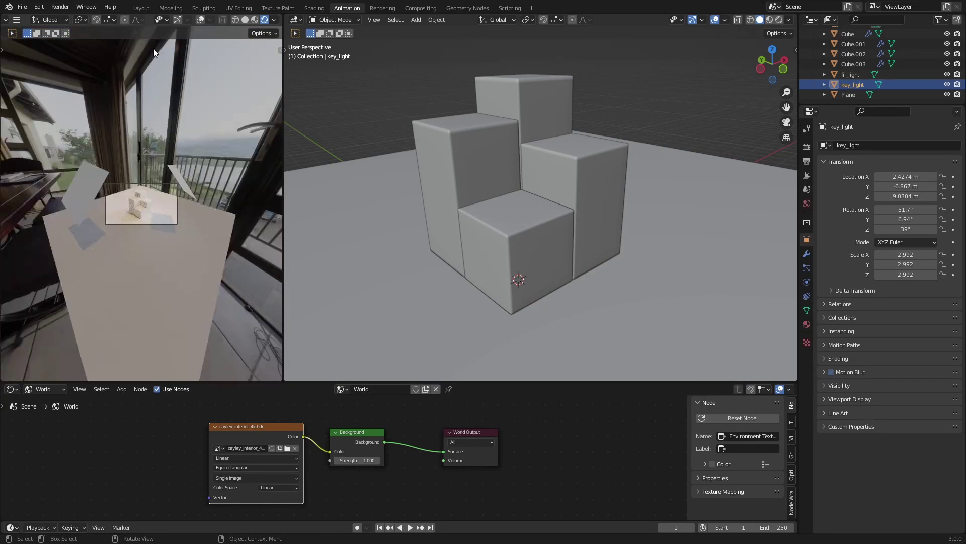
scroll(81, 217, "up", 6)
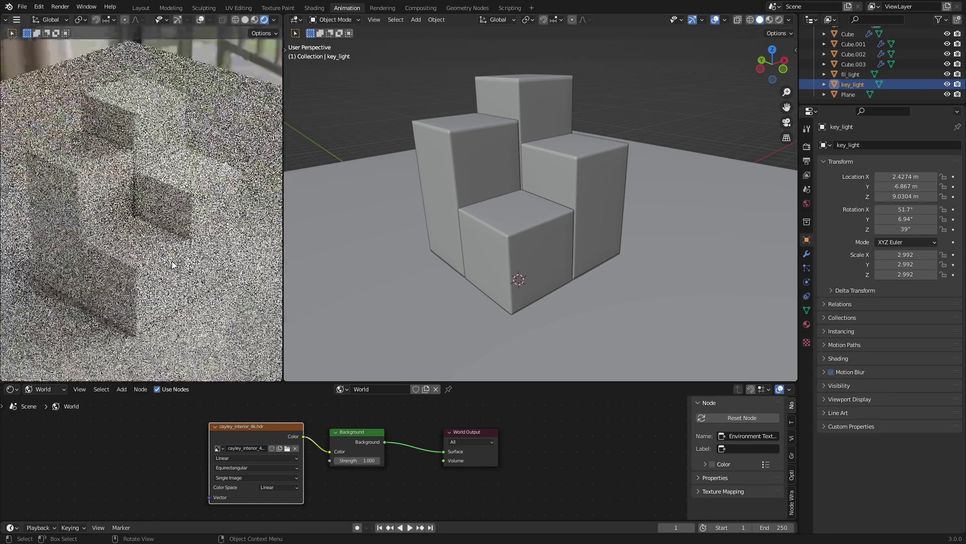
left_click(171, 260)
scroll(224, 173, "down", 3)
key("s")
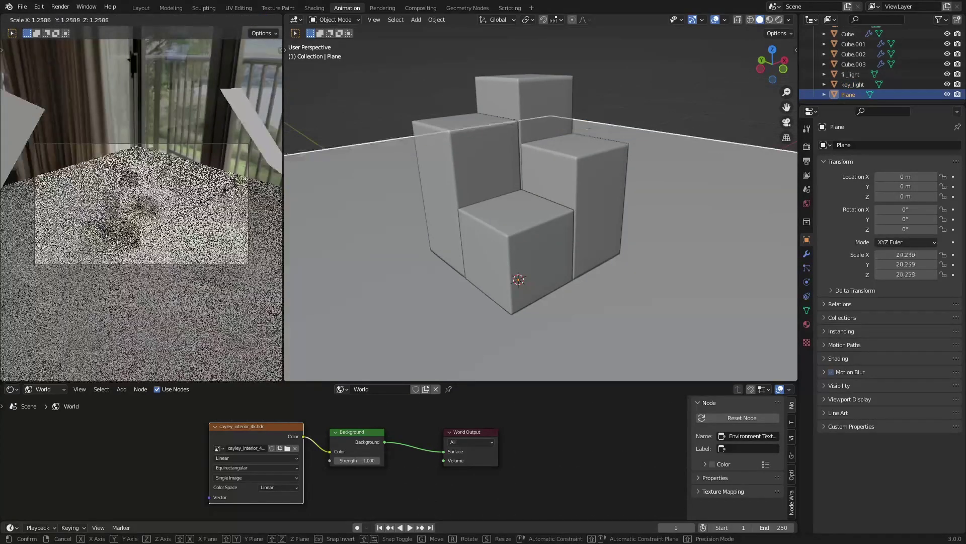
left_click(50, 150)
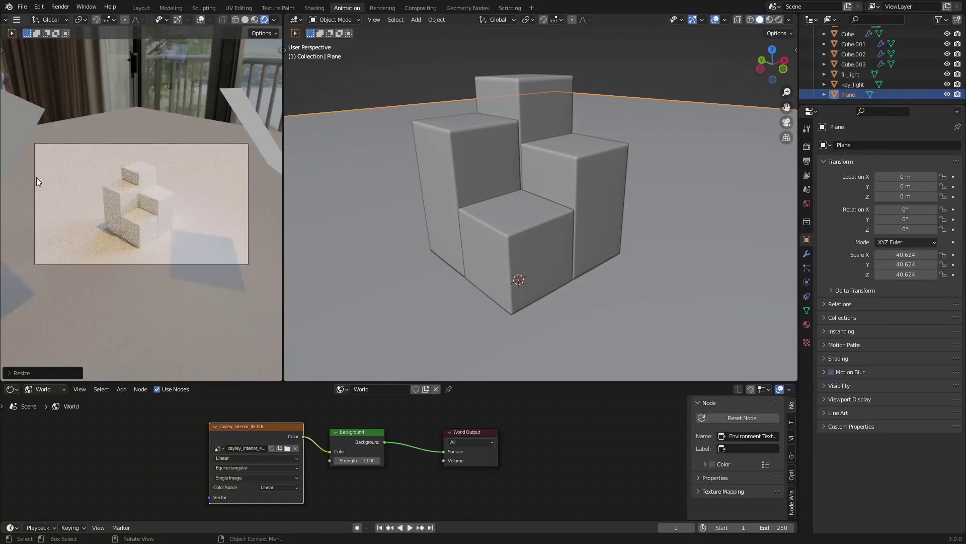
scroll(176, 170, "up", 5)
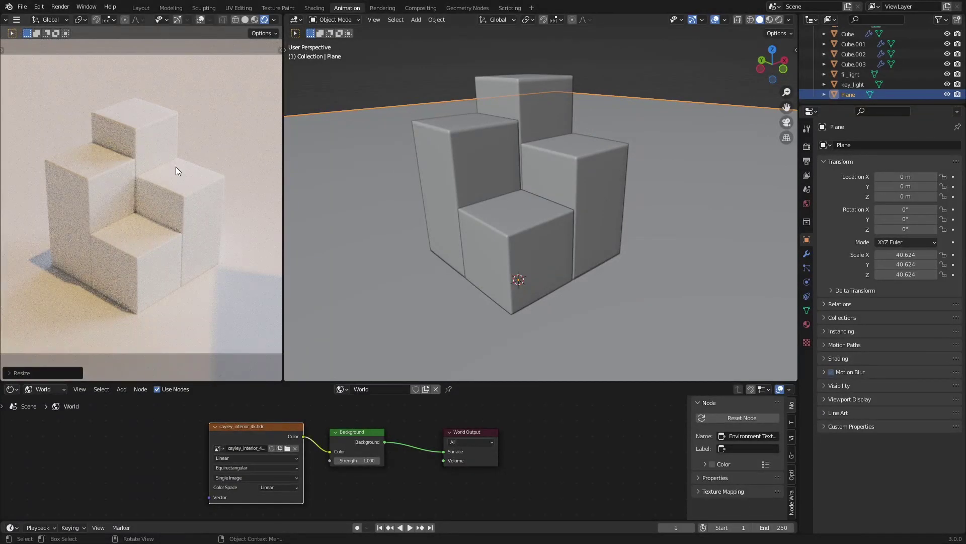
scroll(176, 168, "down", 5)
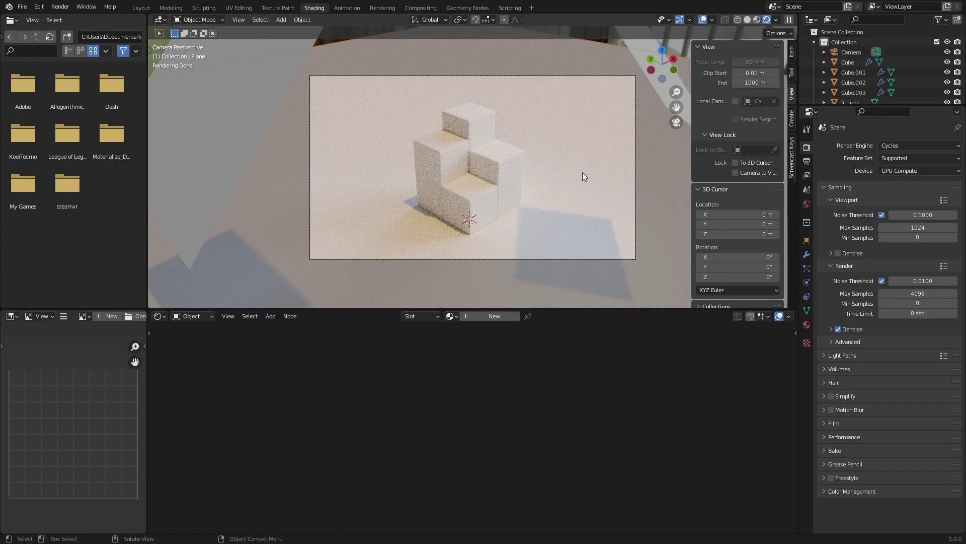
- Select the front lower cube, rename its material cube_materil_001 and set its base colour magenta
left_click(456, 196)
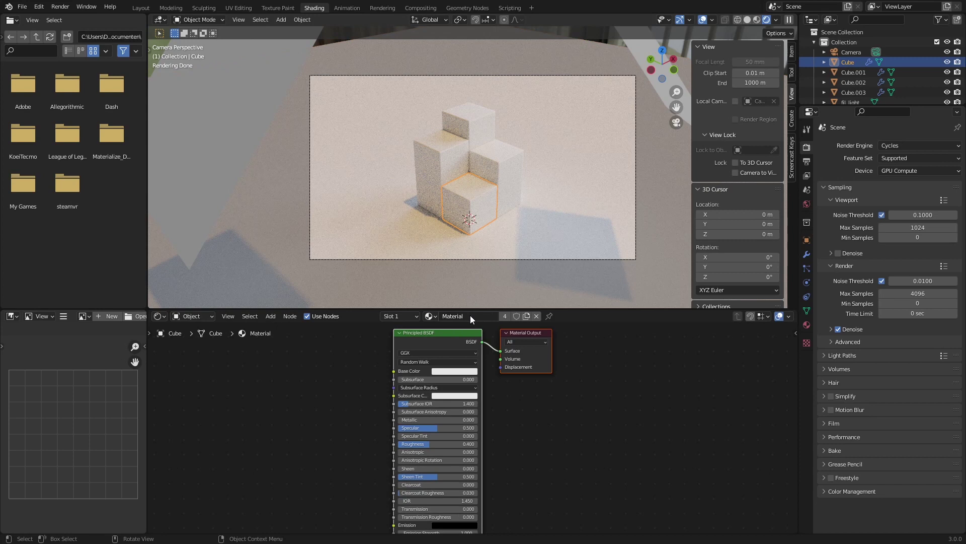
type("cube_materil_001")
key("Return")
left_click(462, 377)
left_click(457, 372)
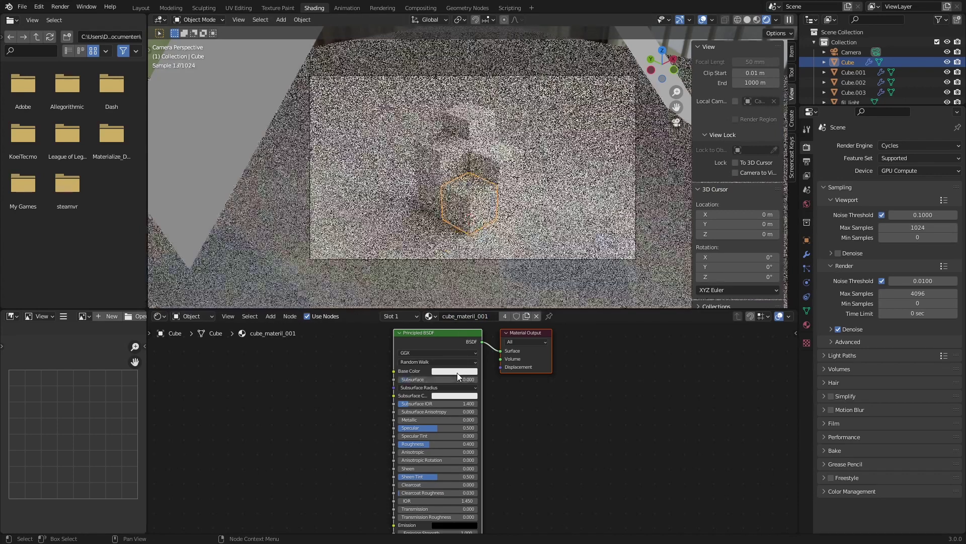
left_click(448, 276)
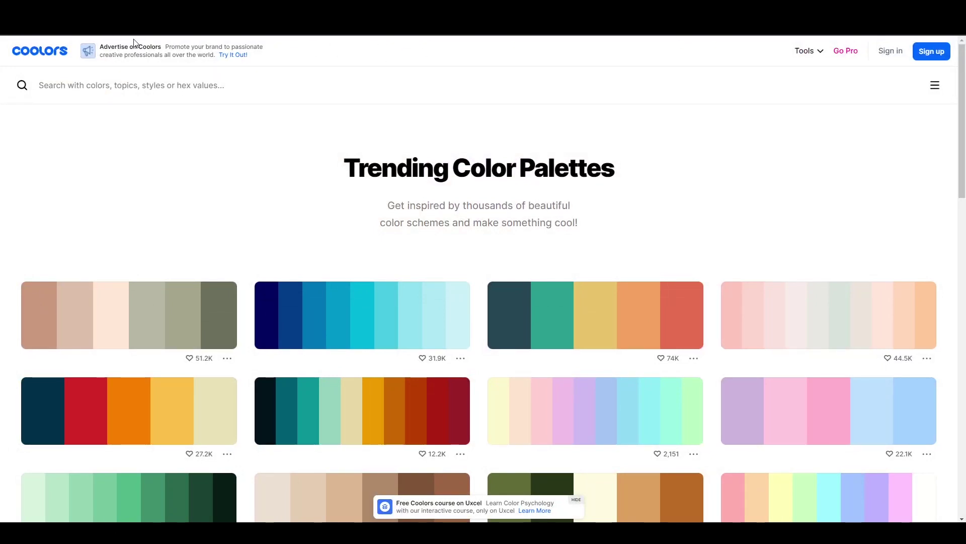
- Browse Coolors' trending palettes and copy the orange hex code F4A261
left_click(51, 54)
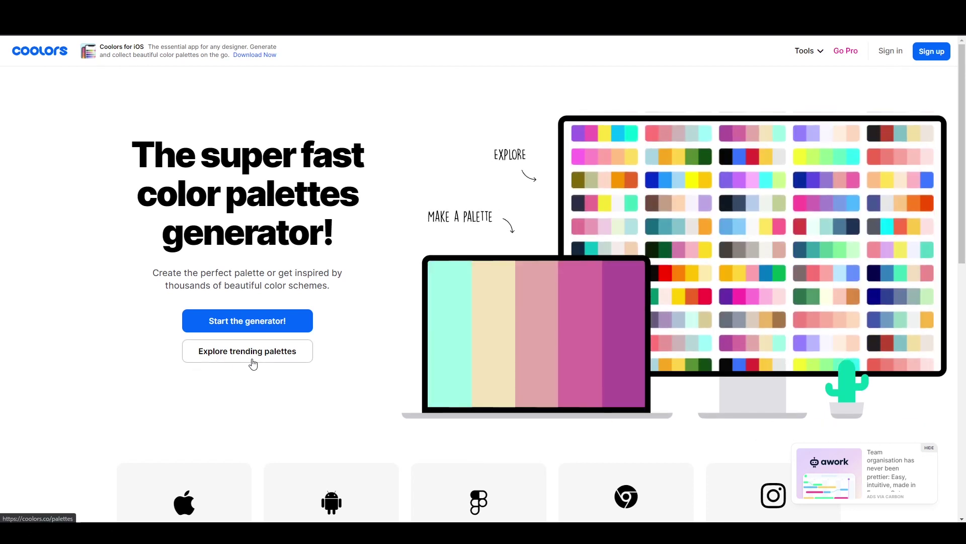
left_click(254, 361)
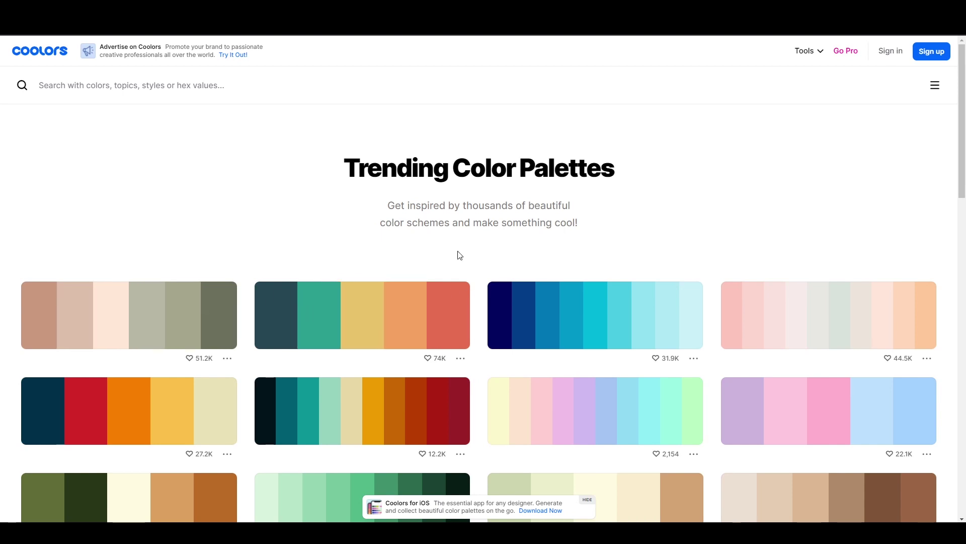
left_click(398, 322)
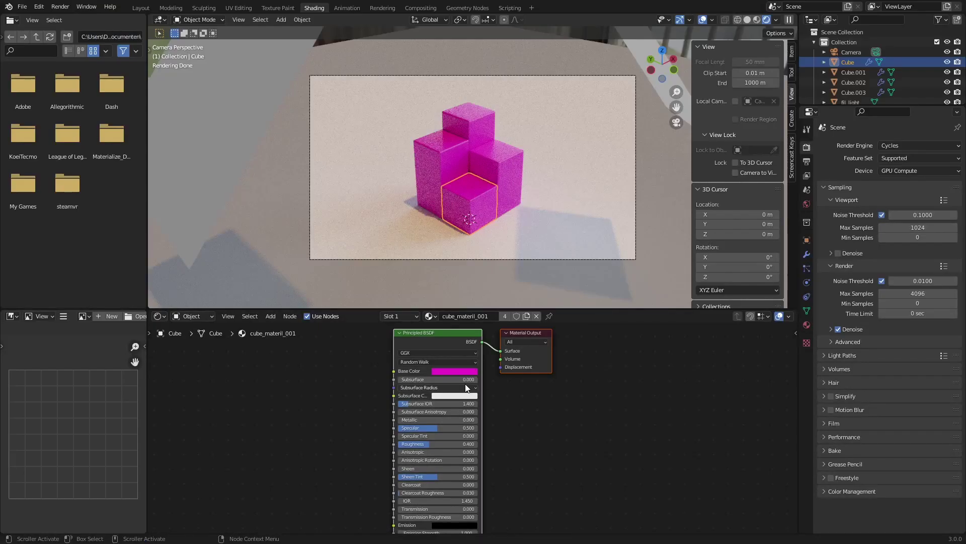
- Paste f4a261 as the front cube material's hex base colour
left_click(440, 373)
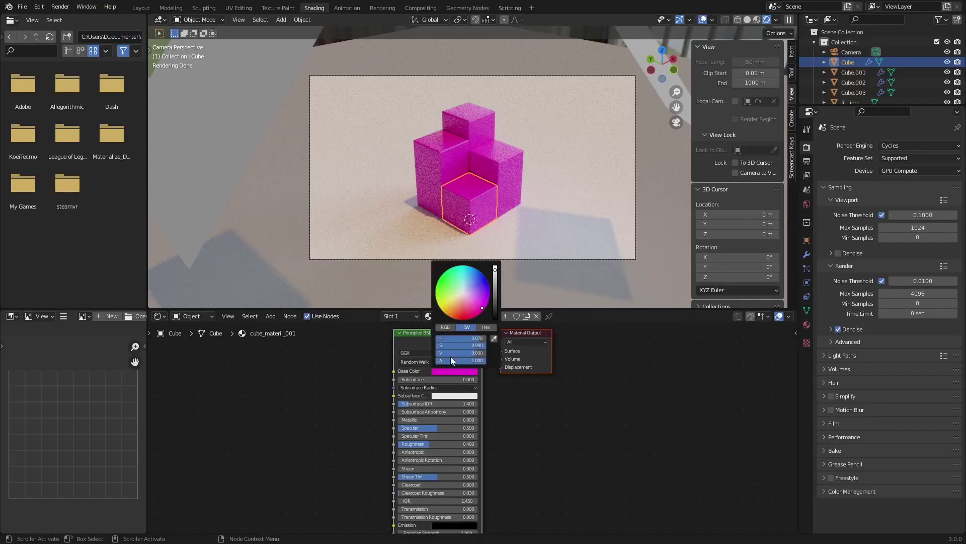
left_click(486, 328)
left_click(476, 337)
key("ctrl+v")
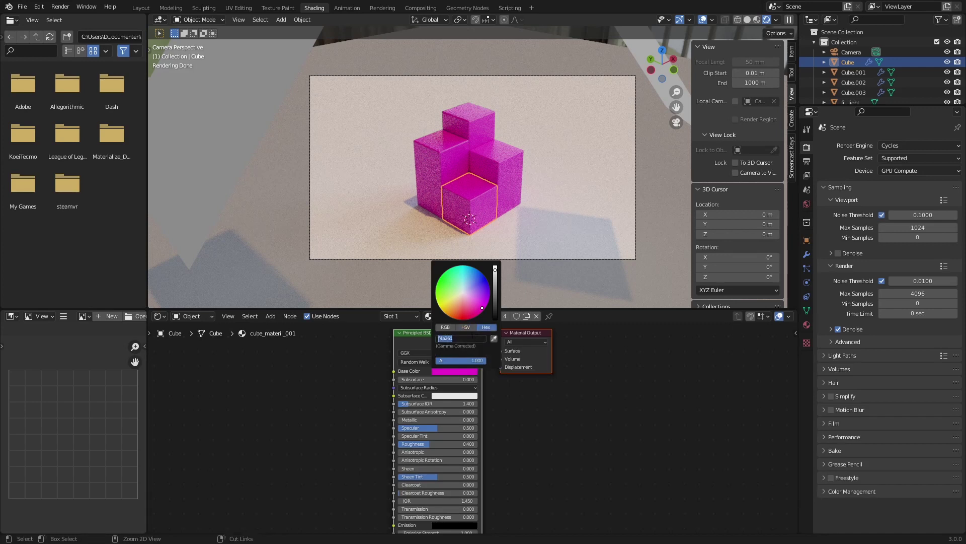
key("End")
key("Return")
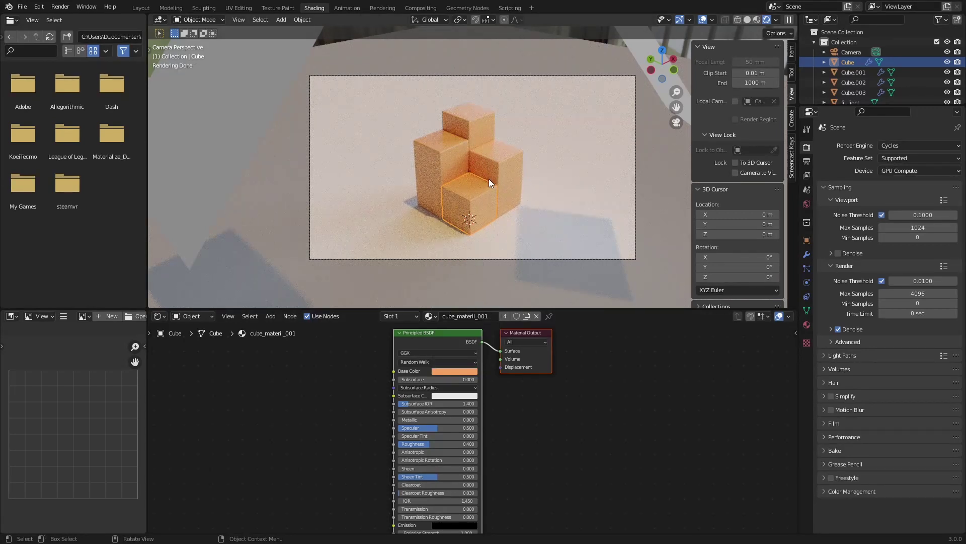
- Lower the material's roughness from 0.4 to 0.3
left_click(468, 445)
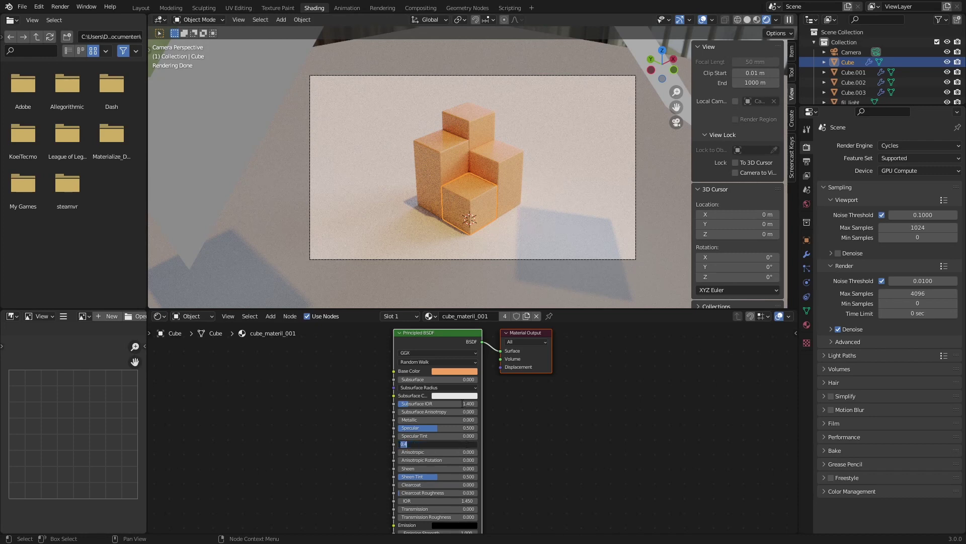
type("0.3")
key("Return")
left_click_drag(463, 445, 464, 447)
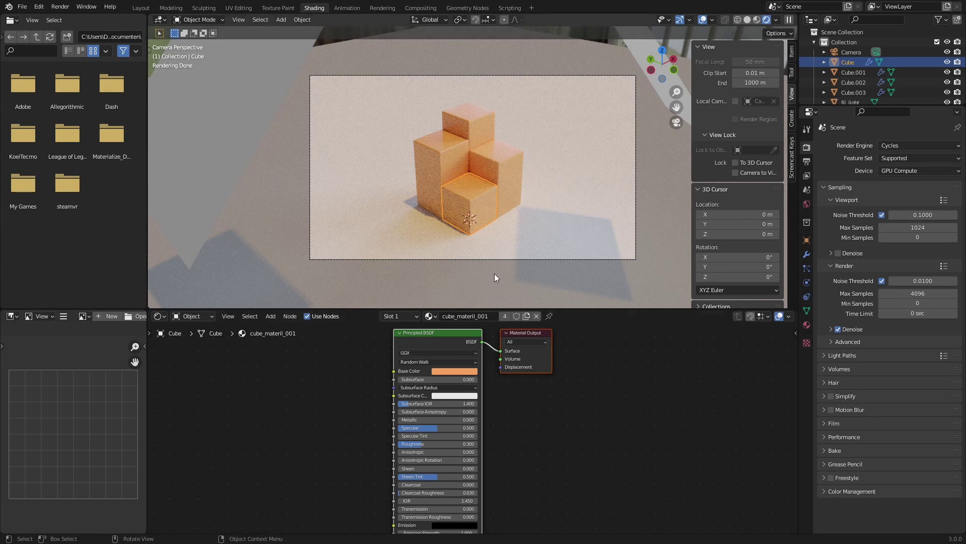
- Give Cube.001 its own material with the palette's red-orange base colour
left_click(502, 170)
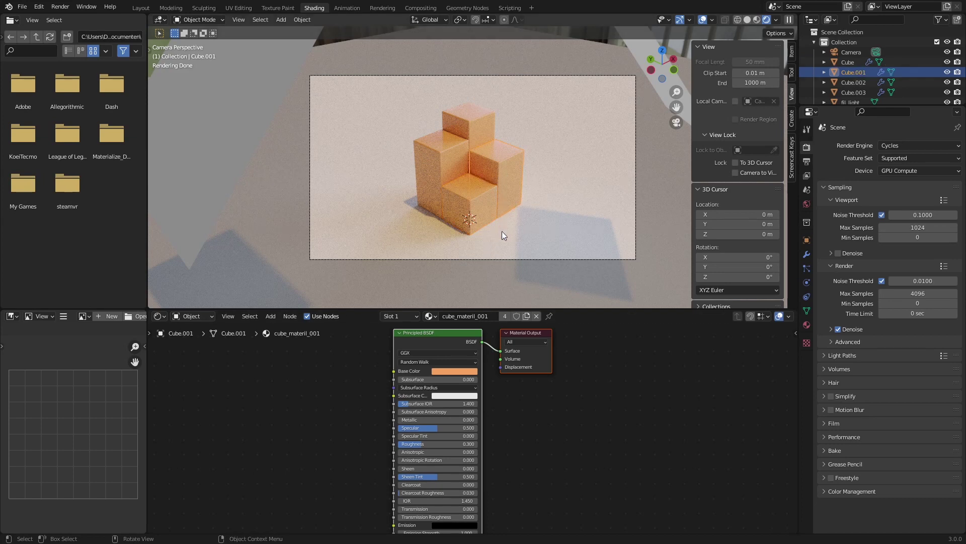
left_click(501, 316)
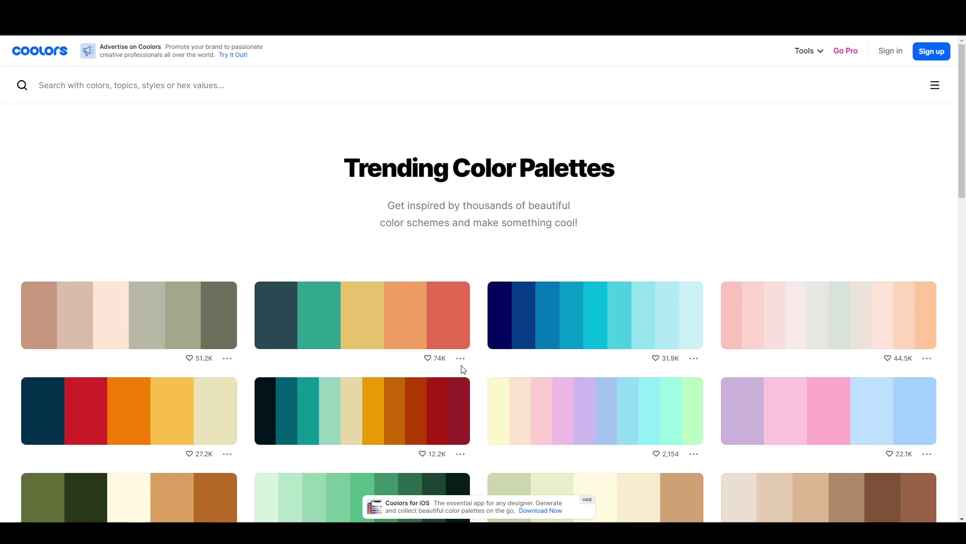
left_click(452, 321)
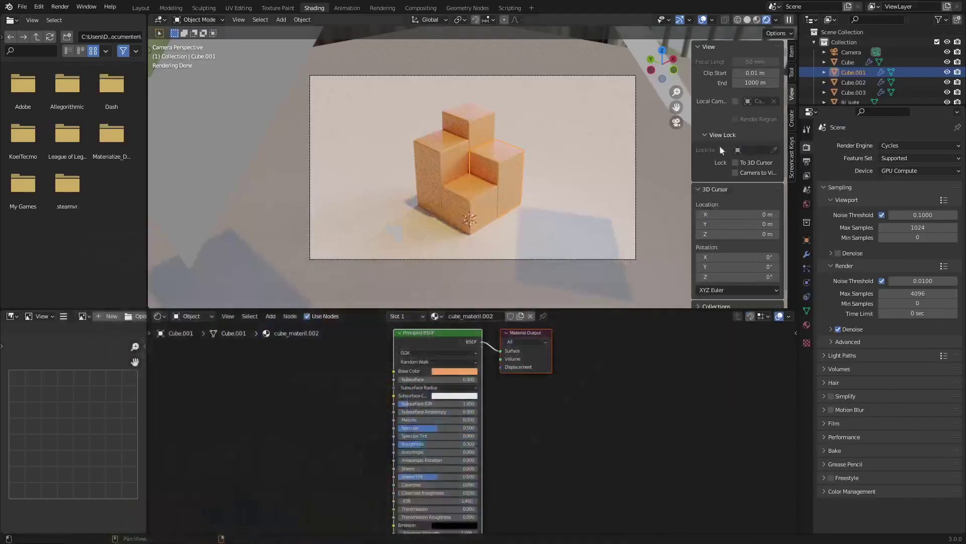
left_click(448, 371)
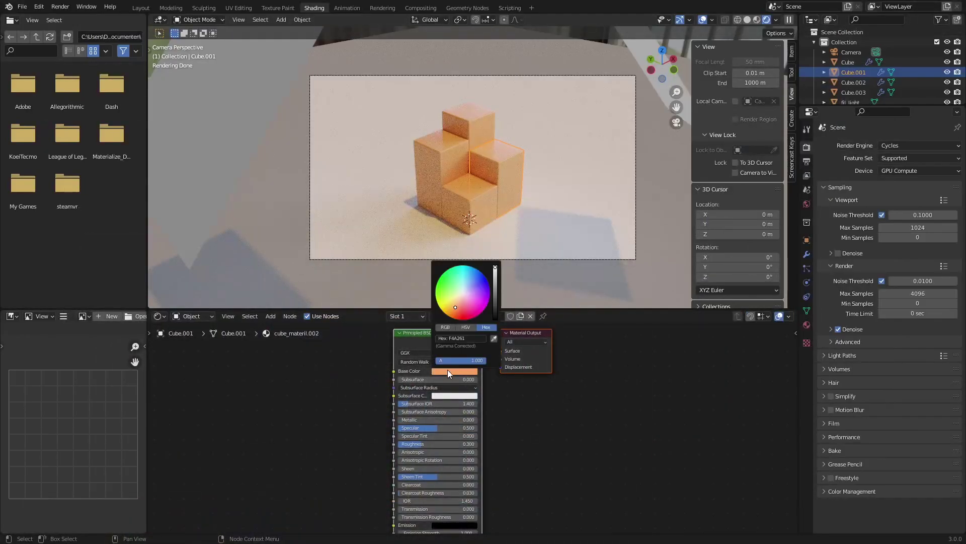
left_click(469, 339)
key("ctrl+v")
key("Return")
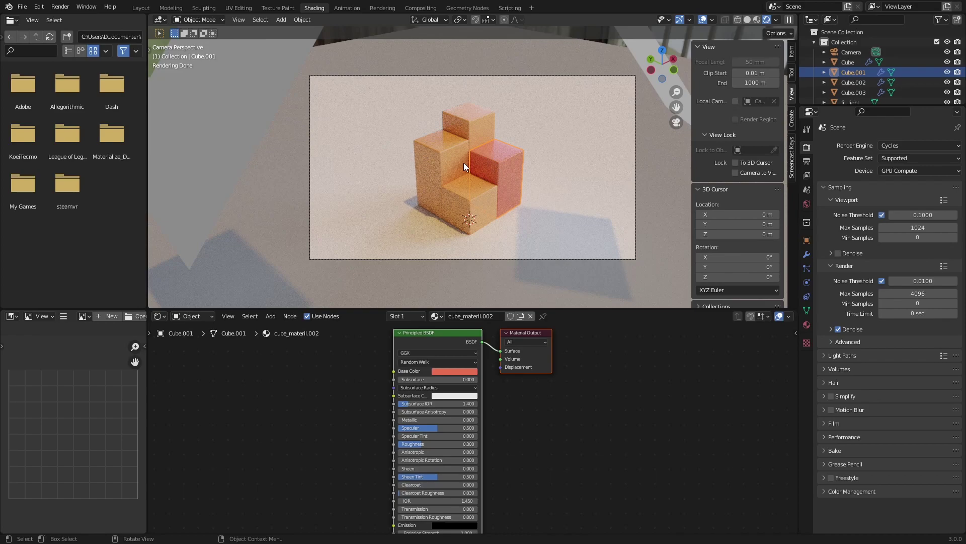
- Colour the next cube yellow and the top cube green on its own material copy
left_click(464, 162)
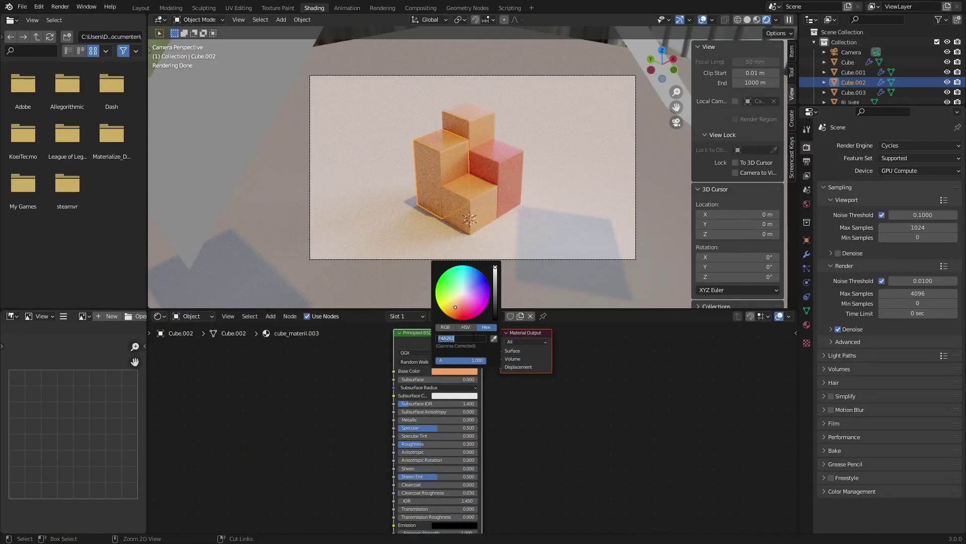
key("ctrl+v")
key("Return")
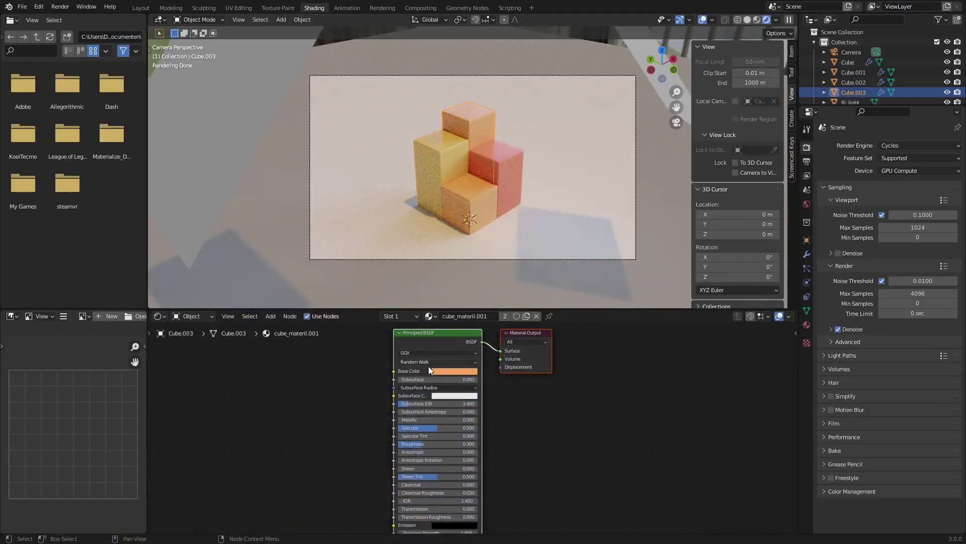
left_click(431, 371)
key("ctrl+v")
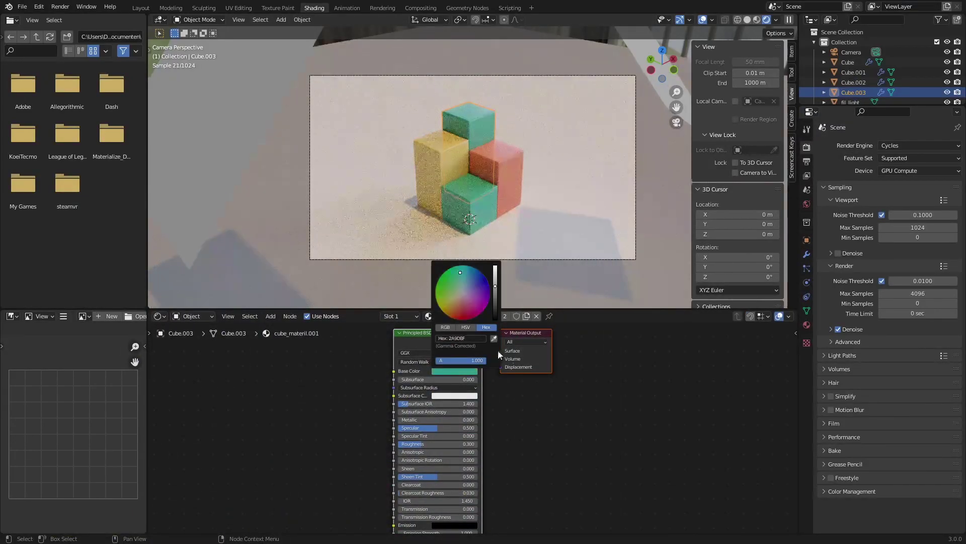
key("Escape")
left_click(505, 315)
left_click(443, 371)
key("ctrl+v")
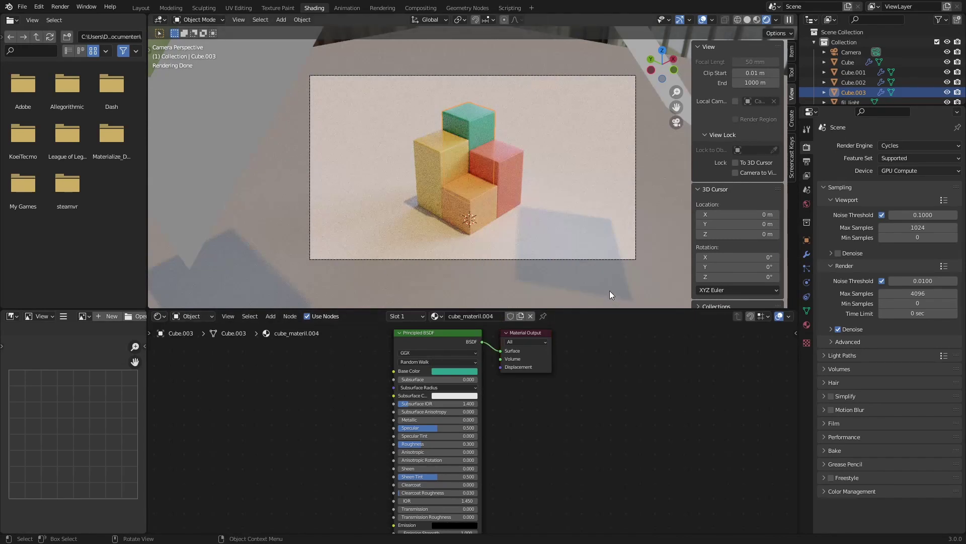
- Give the floor plane a new material with dark blue base colour 264653
left_click(610, 292)
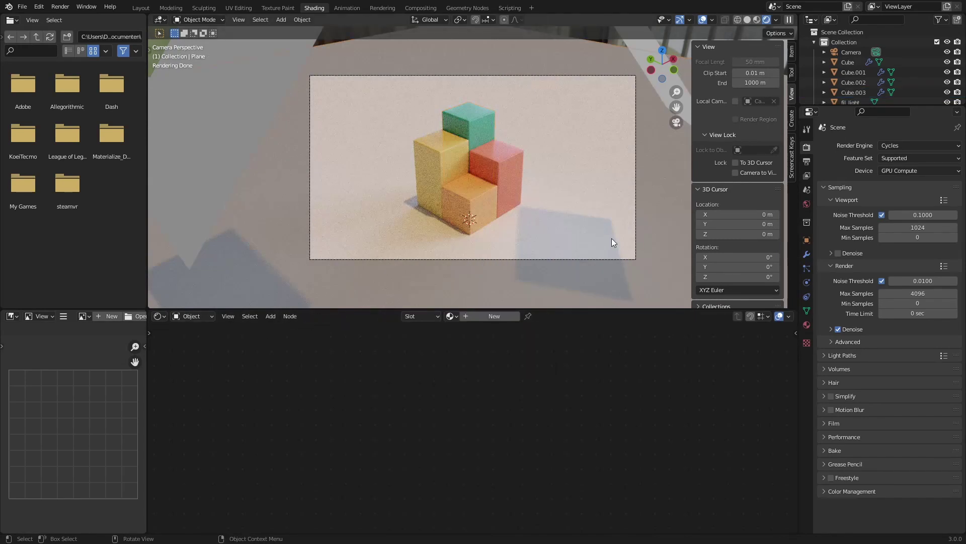
left_click(498, 316)
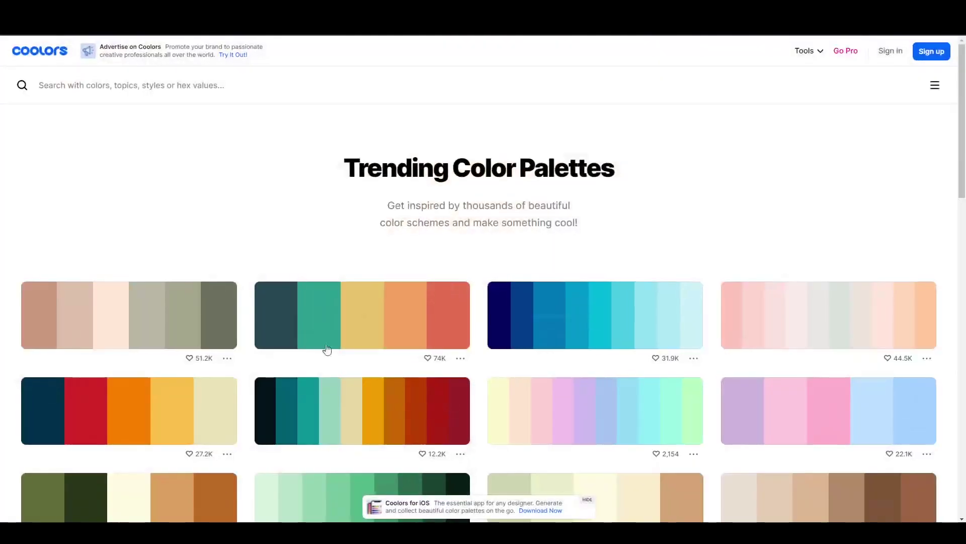
left_click(315, 282)
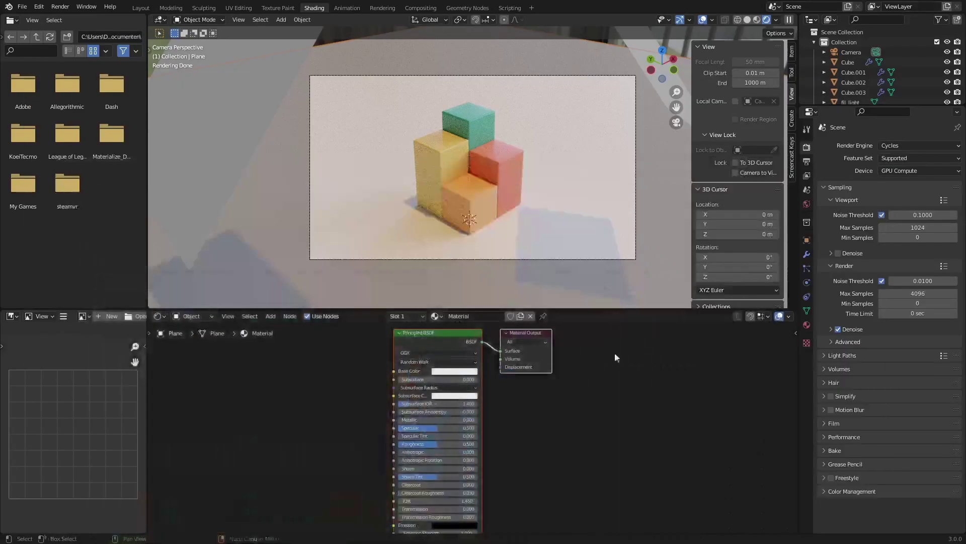
left_click(441, 371)
left_click(470, 337)
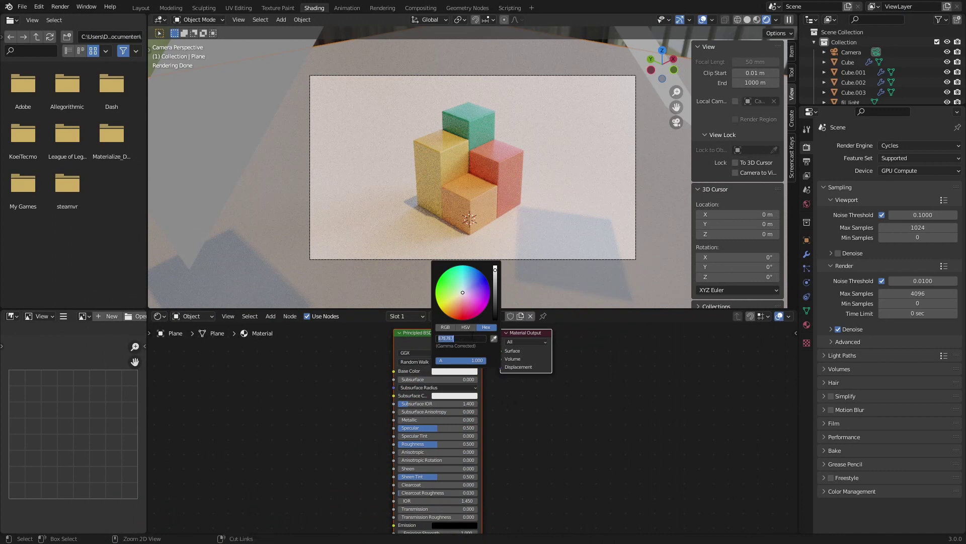
key("ctrl+v")
key("Return")
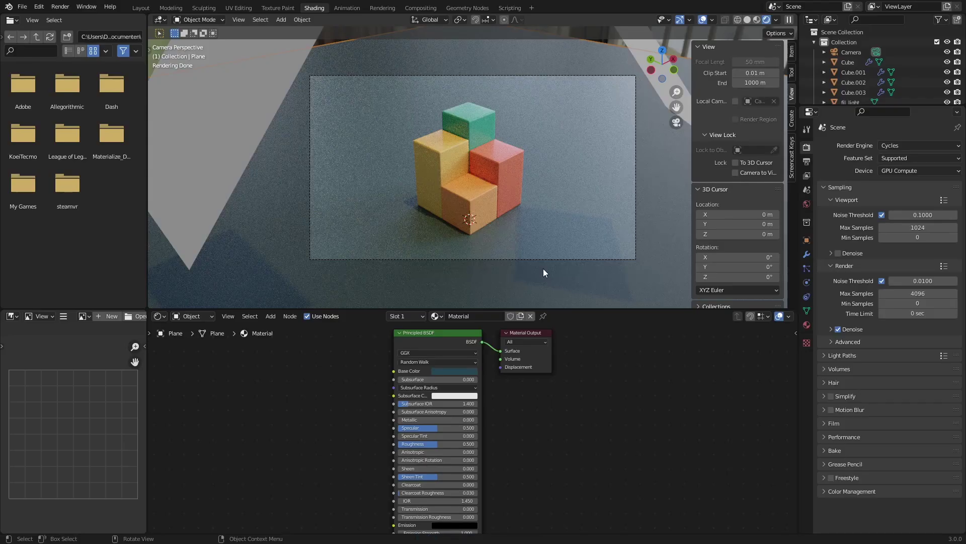
- In Solid shading, add a new plane, lift it above the cubes and enlarge it
left_click(746, 19)
key("KP_0")
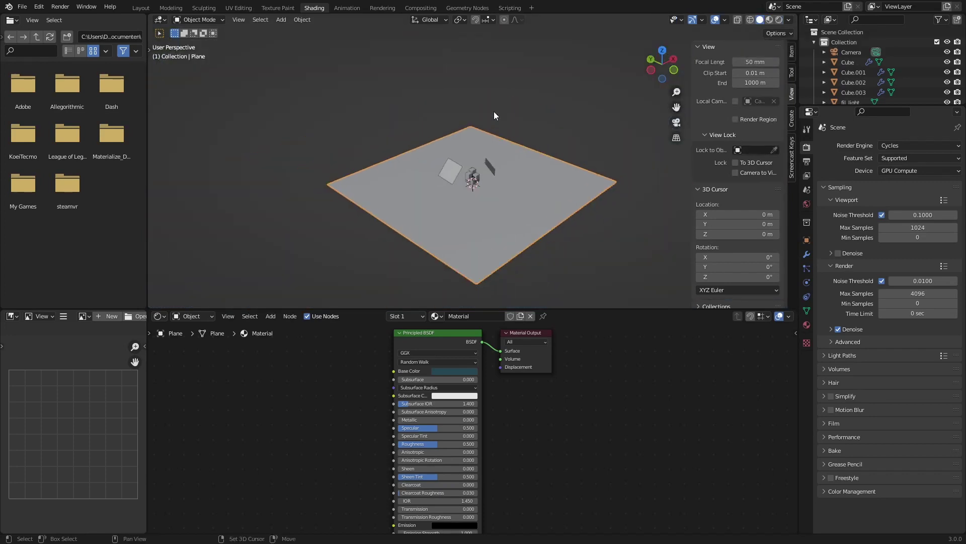
key("shift+a")
mouse_move(494, 112)
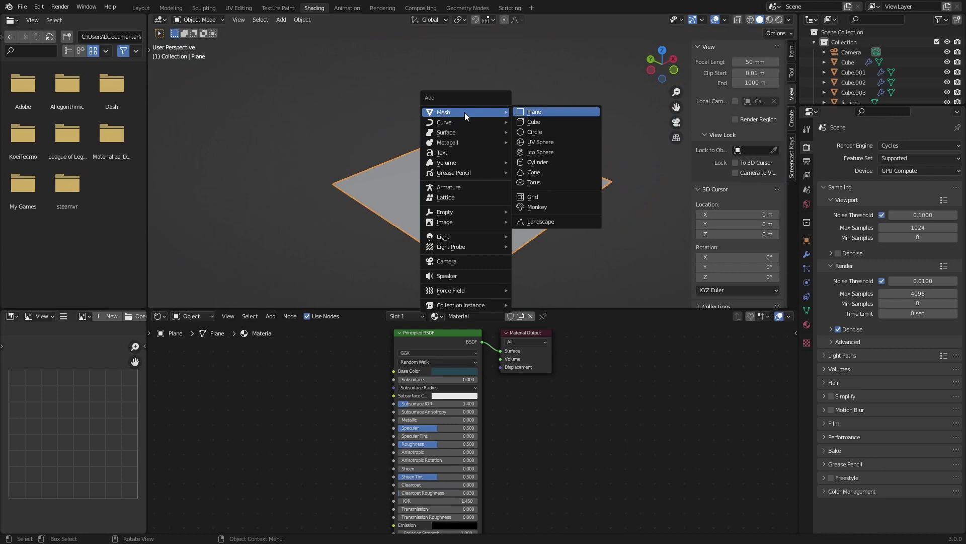
left_click(535, 112)
scroll(560, 161, "up", 4)
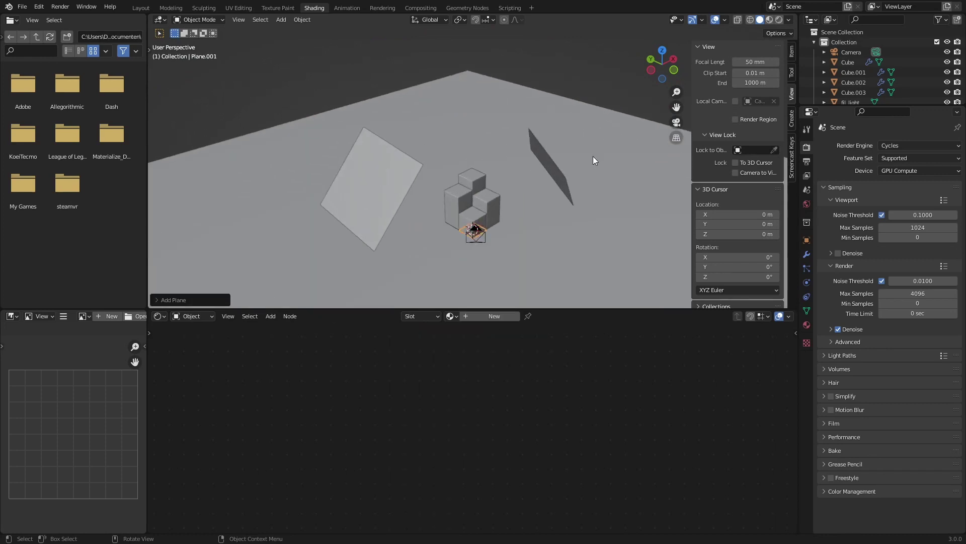
key("g")
left_click(623, 299)
key("s")
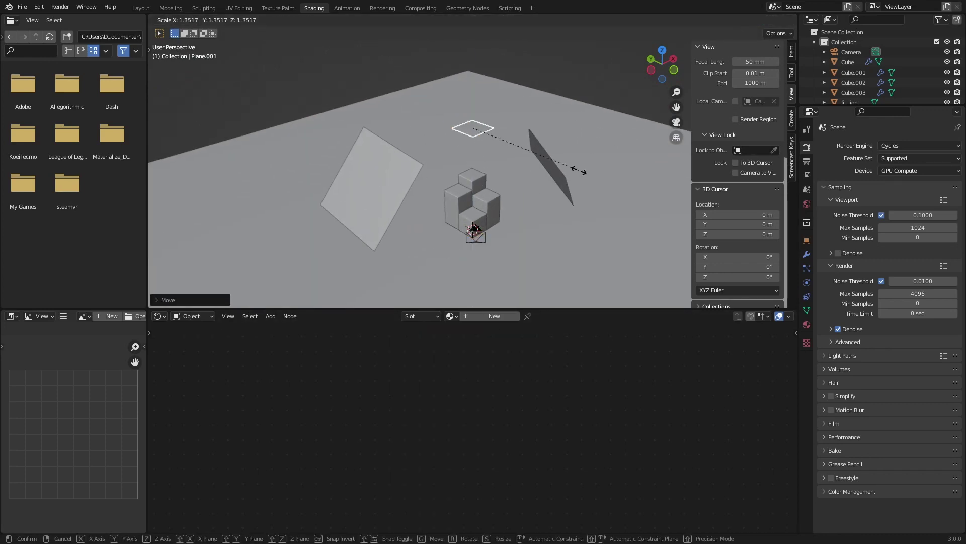
key("Return")
- Centre the plane over the cubes from a wireframe top view, then enter Edit Mode
middle_click_drag(426, 144, 566, 162)
middle_click_drag(424, 206, 416, 243)
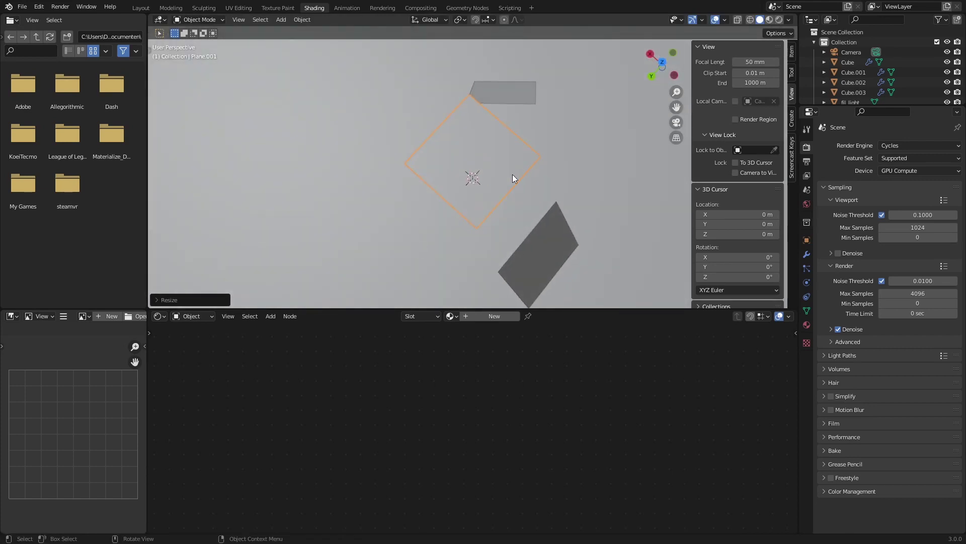
key("KP_7")
key("z")
left_click(482, 171)
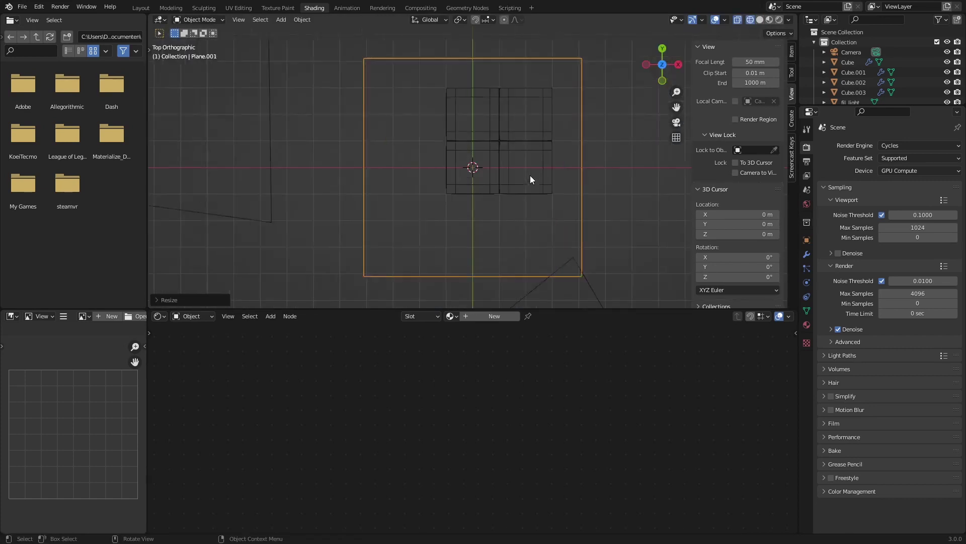
scroll(554, 222, "up", 1)
key("g")
left_click(587, 207)
scroll(586, 207, "down", 2)
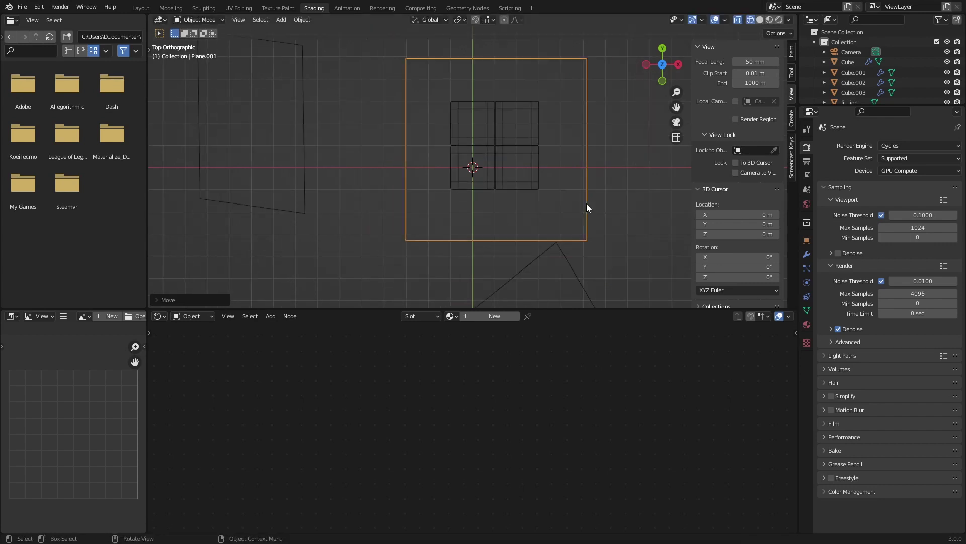
scroll(579, 207, "down", 1)
key("z")
left_click(569, 204)
mouse_move(569, 205)
middle_mouse_down()
mouse_move(496, 173)
mouse_move(551, 129)
mouse_move(518, 162)
mouse_move(491, 119)
middle_mouse_up()
key("Tab")
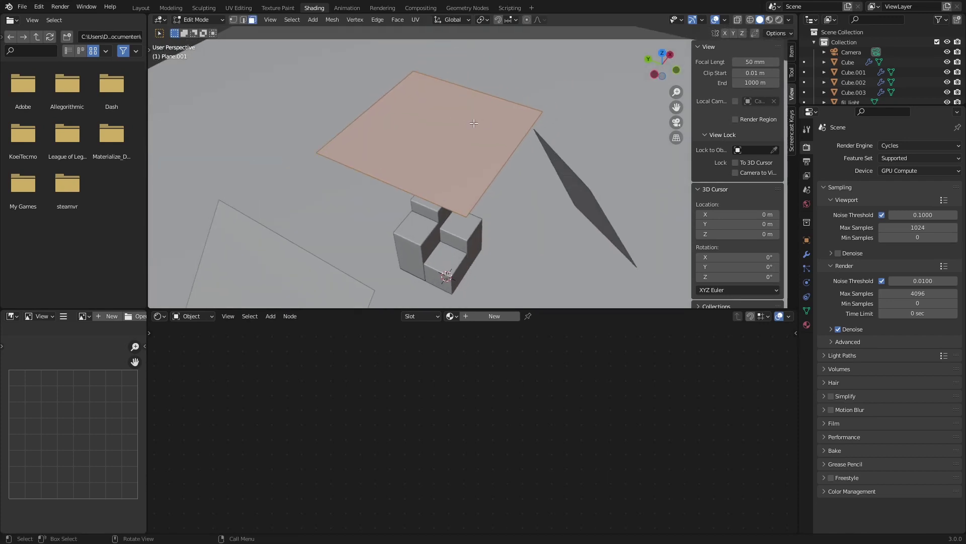
- Subdivide the plane's face and set Number of Cuts to 50
right_click(452, 116)
left_click(451, 116)
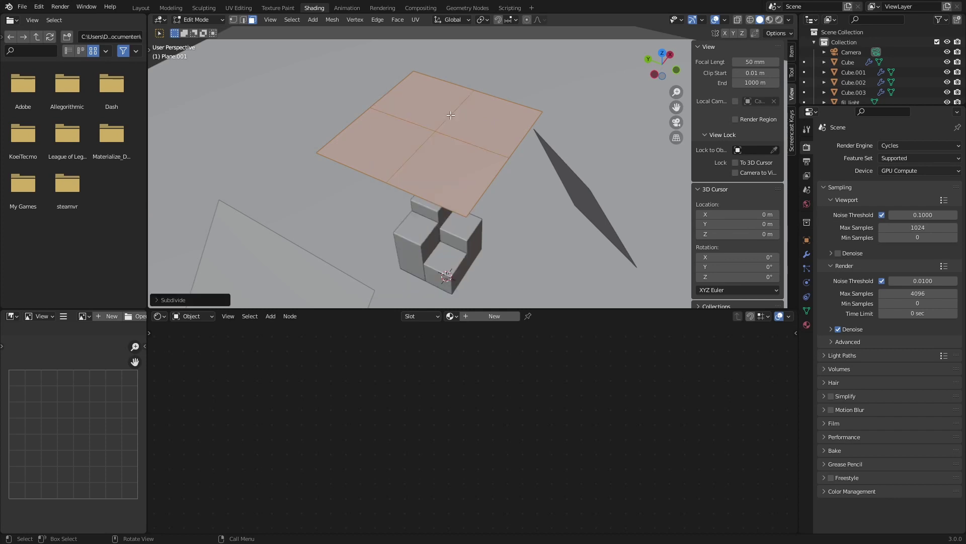
left_click(159, 299)
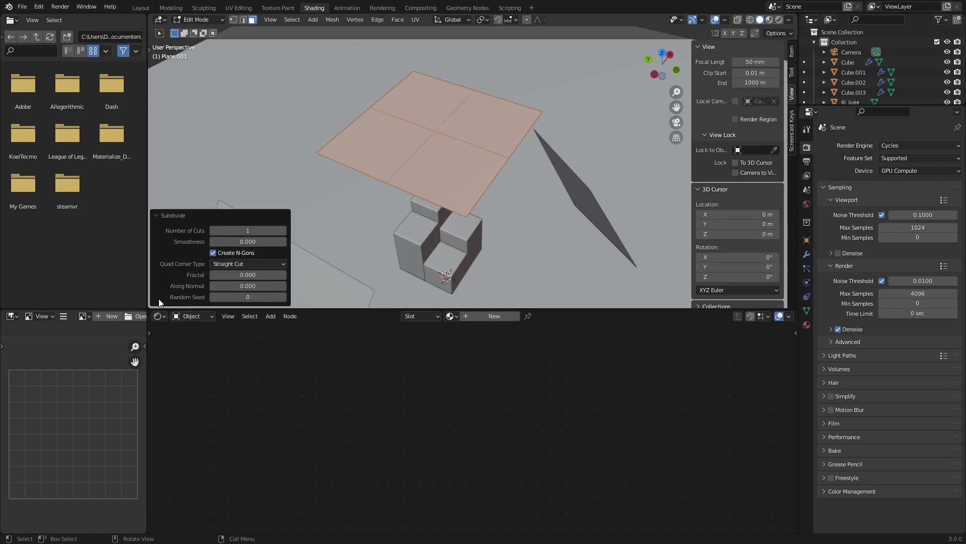
left_click_drag(227, 230, 245, 230)
left_click(246, 230)
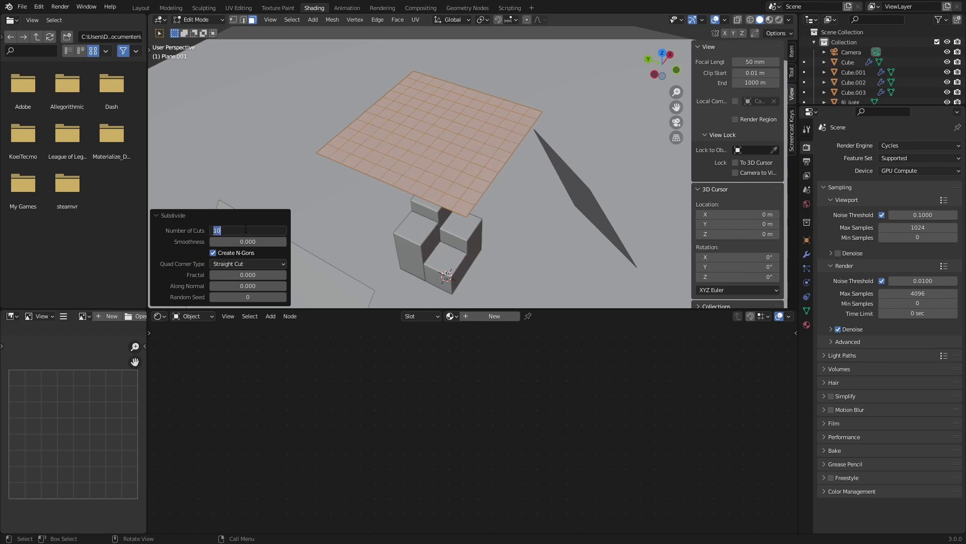
type("50")
key("Return")
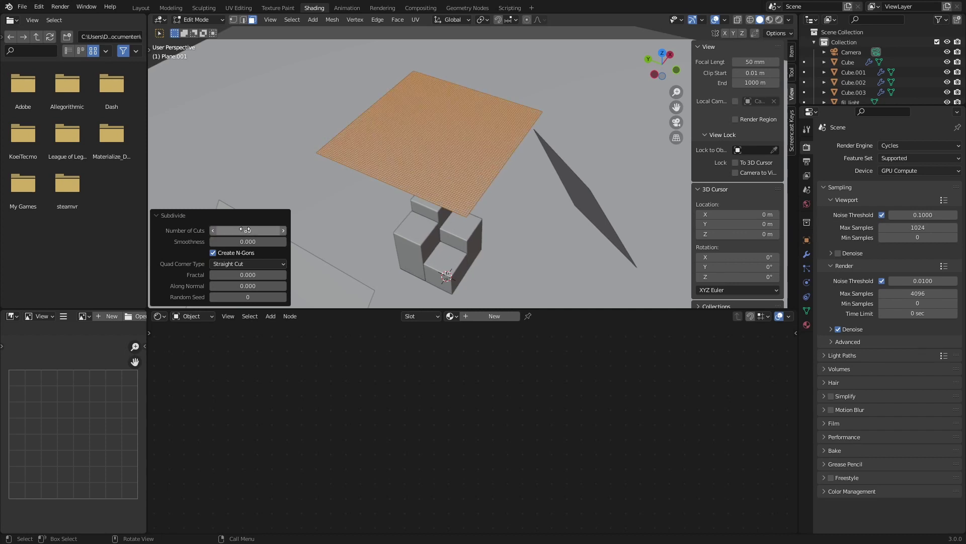
- Back in Object Mode, add Cloth physics to the upper plane
key("Tab")
left_click(806, 282)
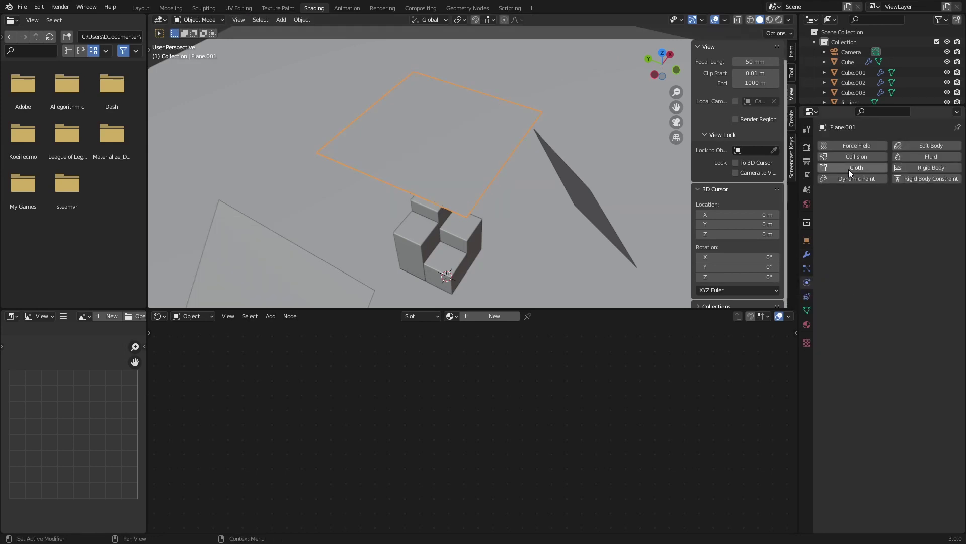
left_click(849, 169)
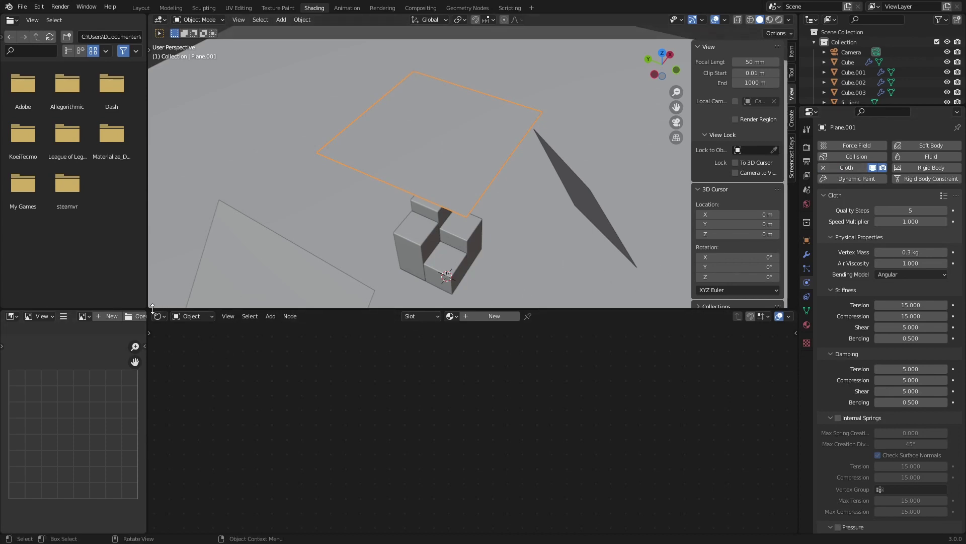
- Split off a Timeline area, play the cloth falling, and rewind to frame 0
left_click_drag(152, 310, 154, 350)
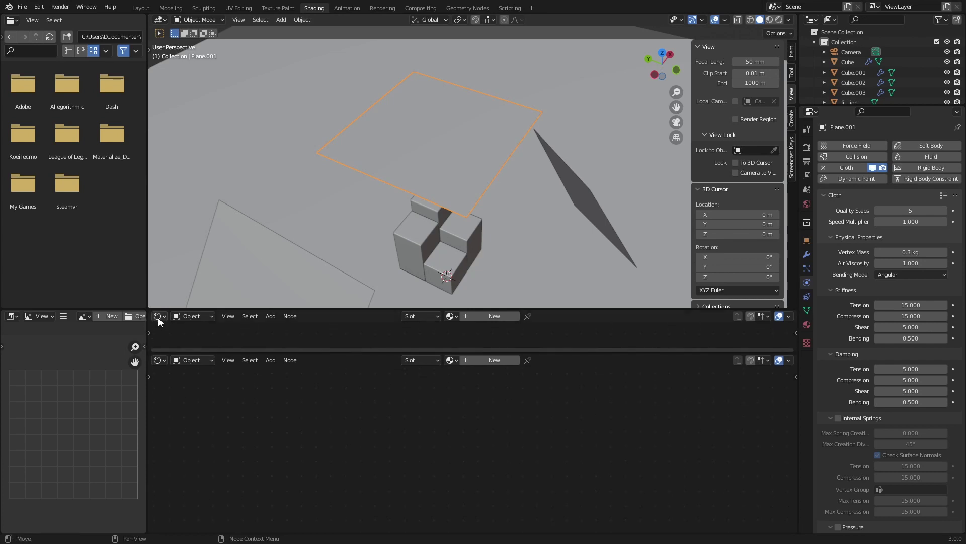
left_click(160, 316)
left_click(285, 354)
key("space")
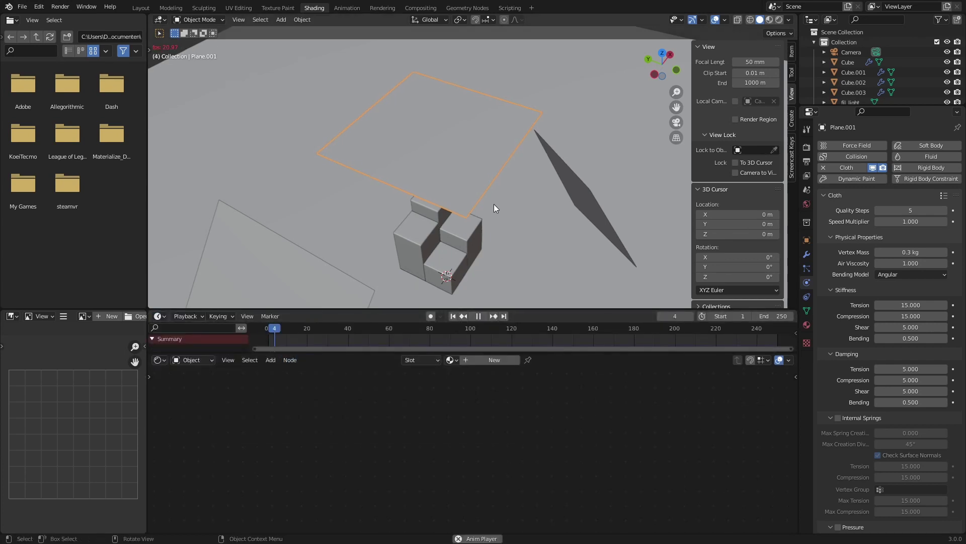
key("Escape")
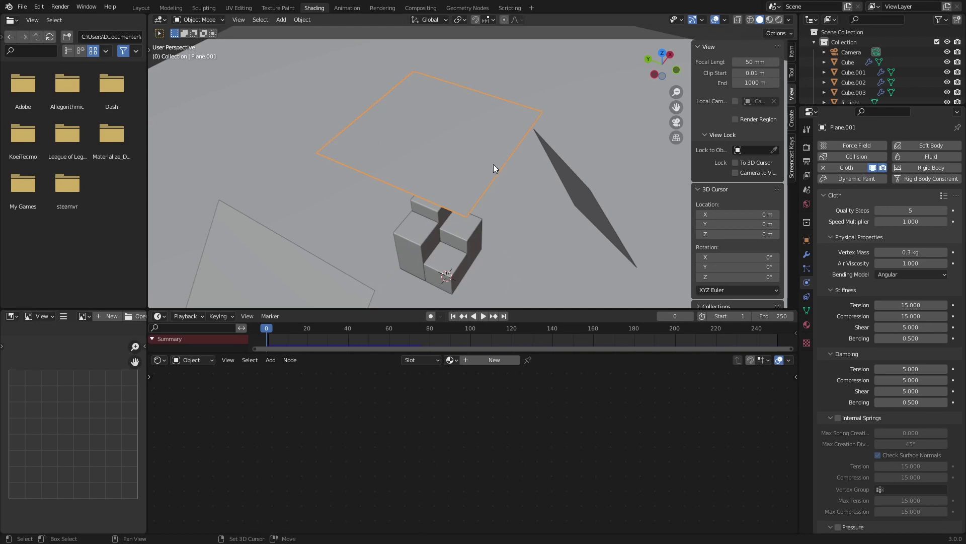
- Make the green cube, red cube and floor plane collision objects
middle_click_drag(493, 164, 483, 174)
left_click(432, 177)
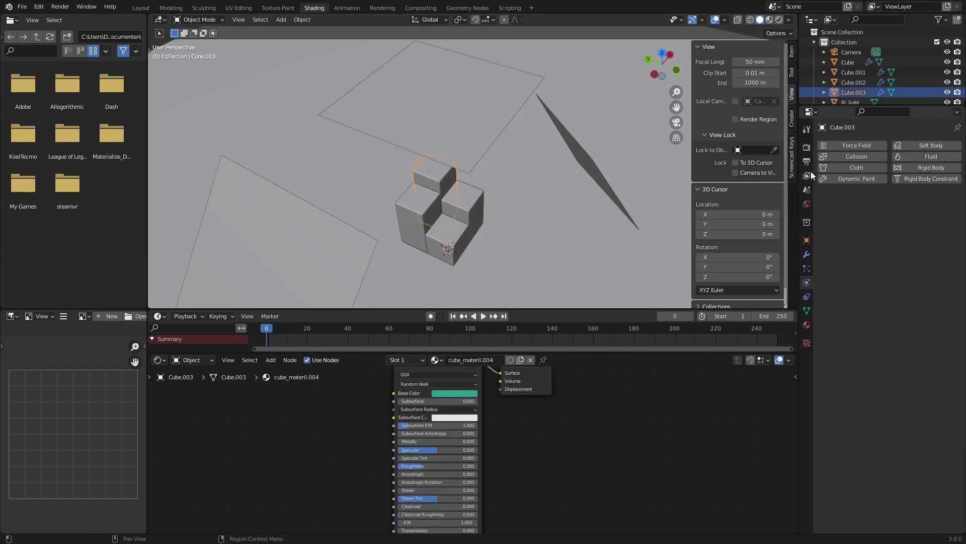
left_click(846, 157)
left_click(466, 206)
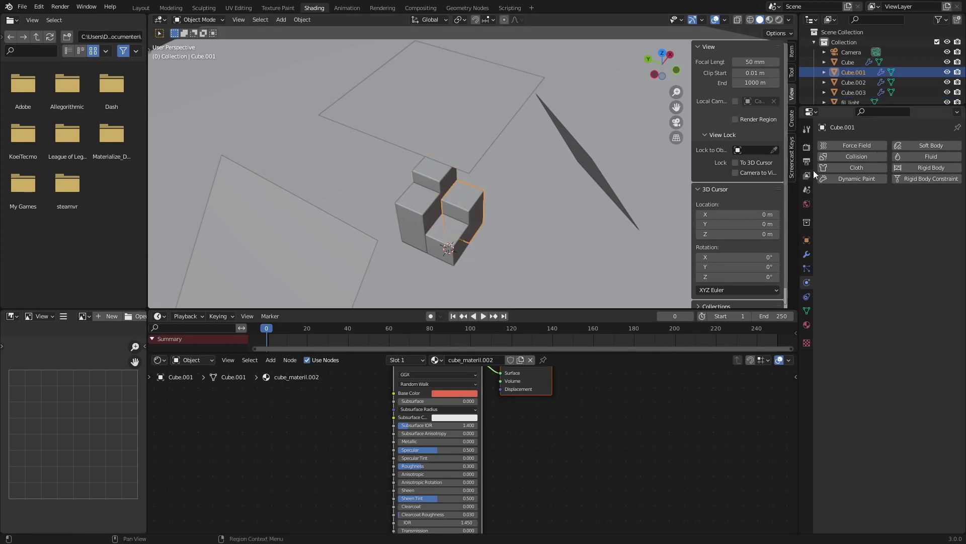
left_click(853, 159)
left_click(503, 196)
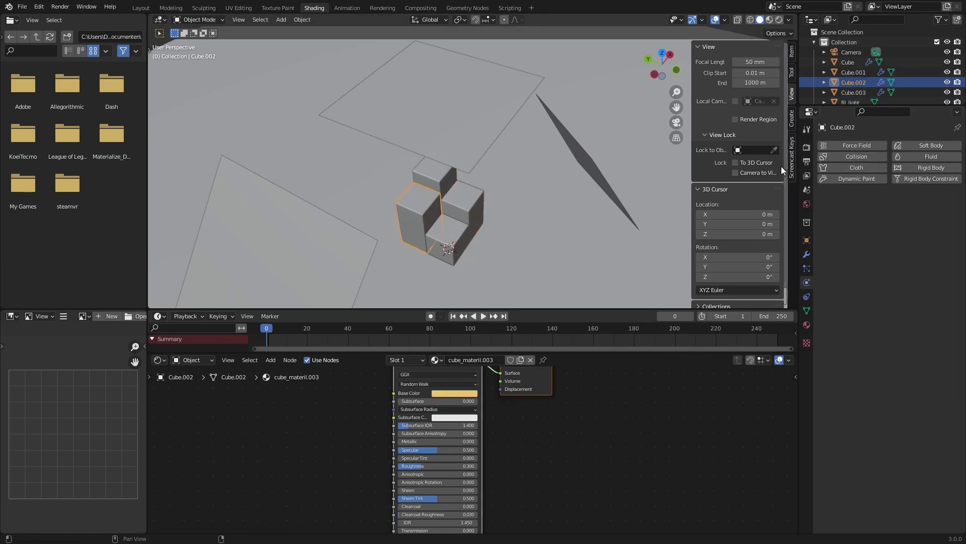
left_click(852, 156)
- Play the cloth simulation to inspect the drape, then rewind to the first frame
key("space")
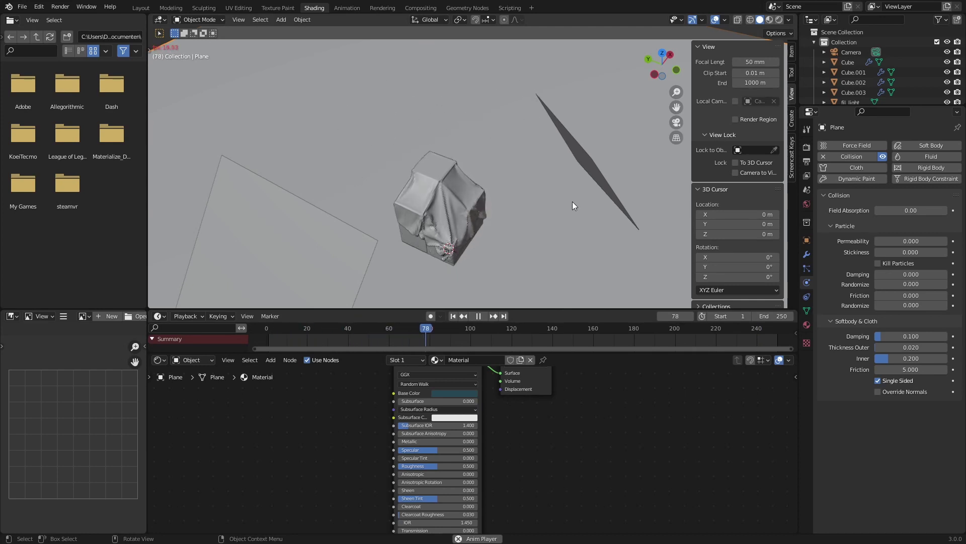
key("space")
middle_click_drag(476, 217, 453, 192)
left_click(268, 334)
key("space")
key("Escape")
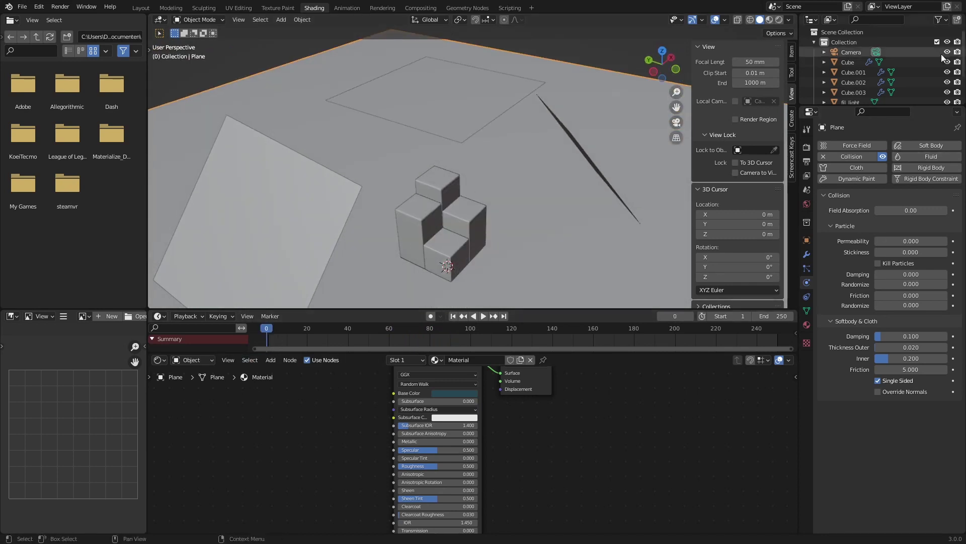
- Scale the upper cloth plane to 1.648 and replay the simulation near the end
left_click(494, 97)
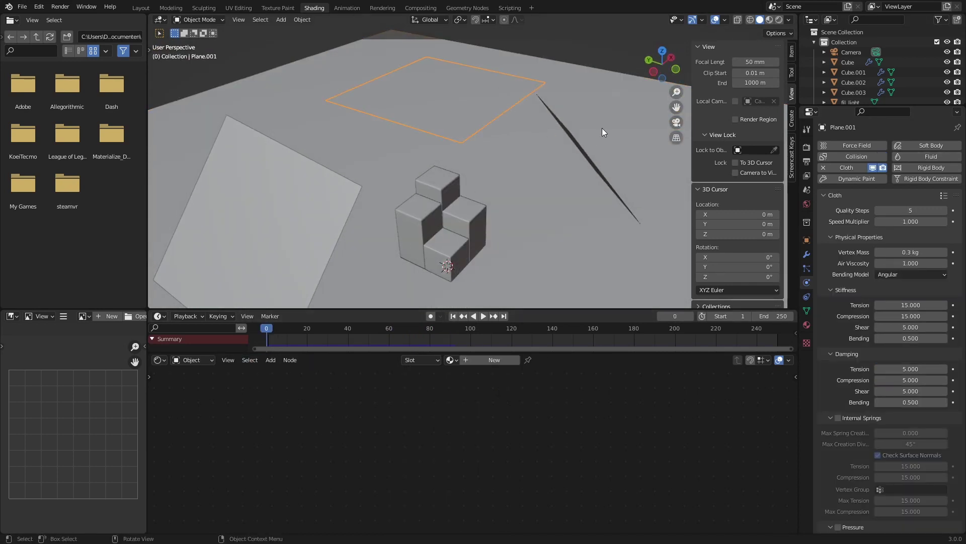
key("s")
left_click(705, 146)
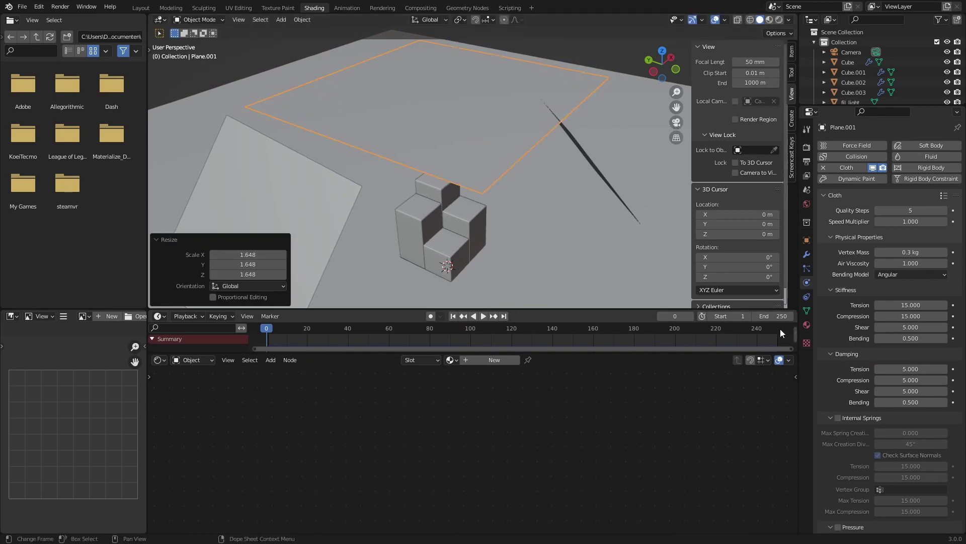
left_click(771, 329)
key("space")
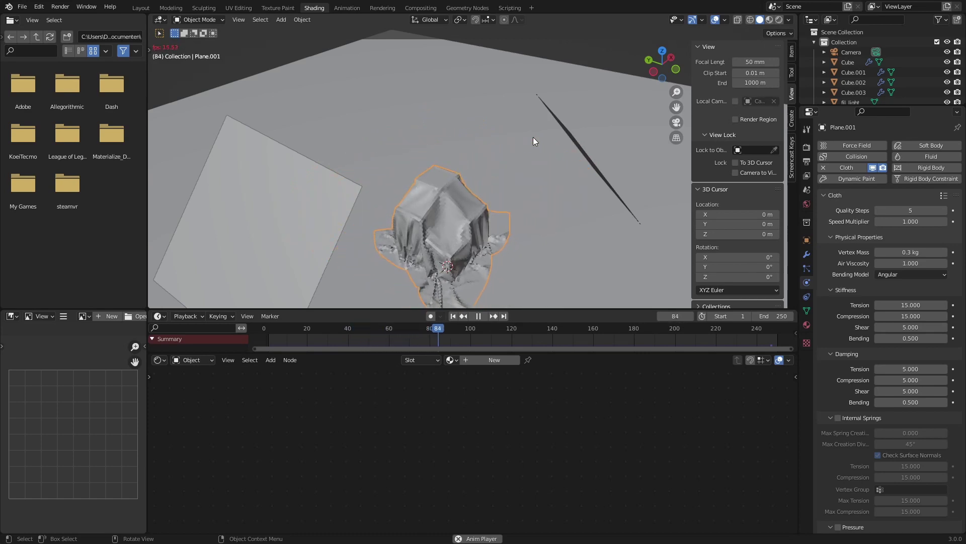
- Stop playback and view the draped cloth close up in Rendered shading
key("space")
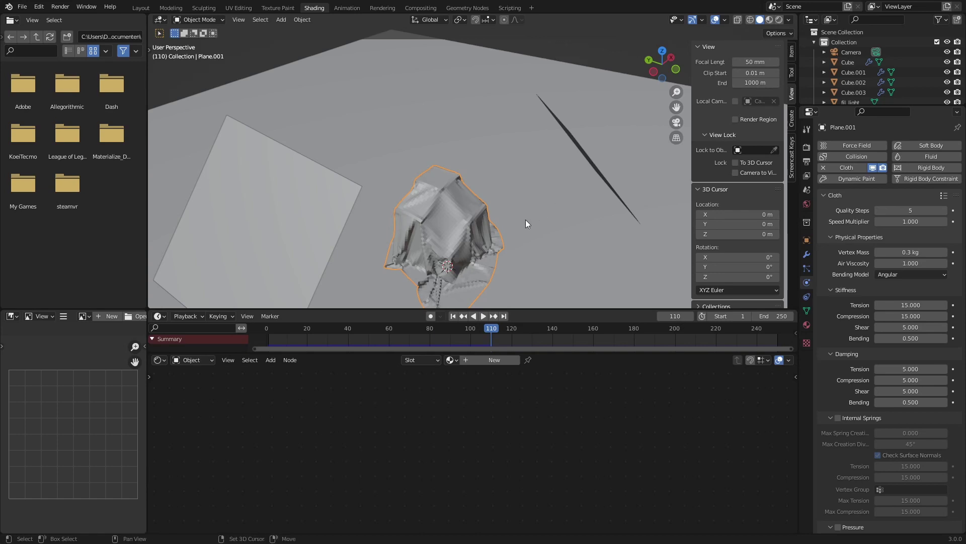
middle_click_drag(525, 220, 521, 188, "shift")
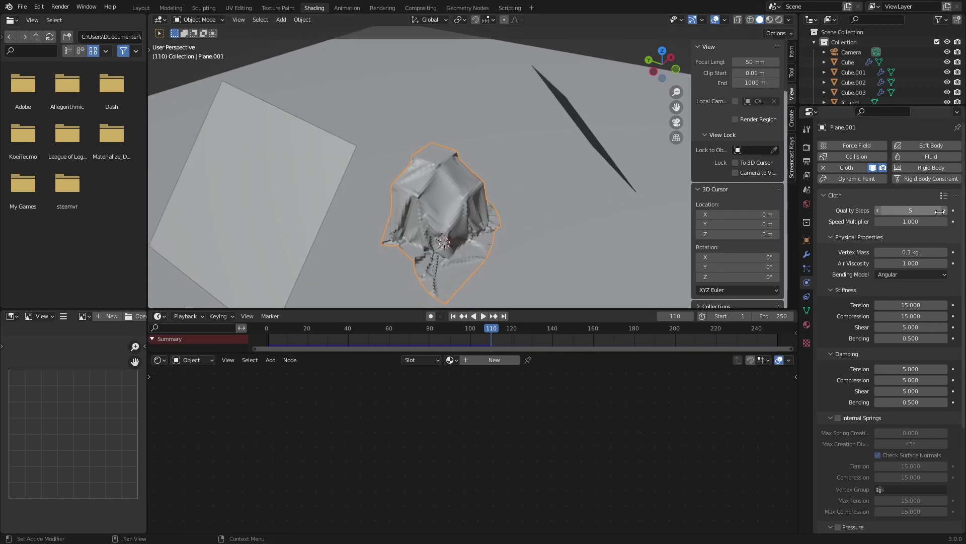
scroll(419, 164, "up", 5)
middle_click_drag(418, 164, 524, 187, "shift")
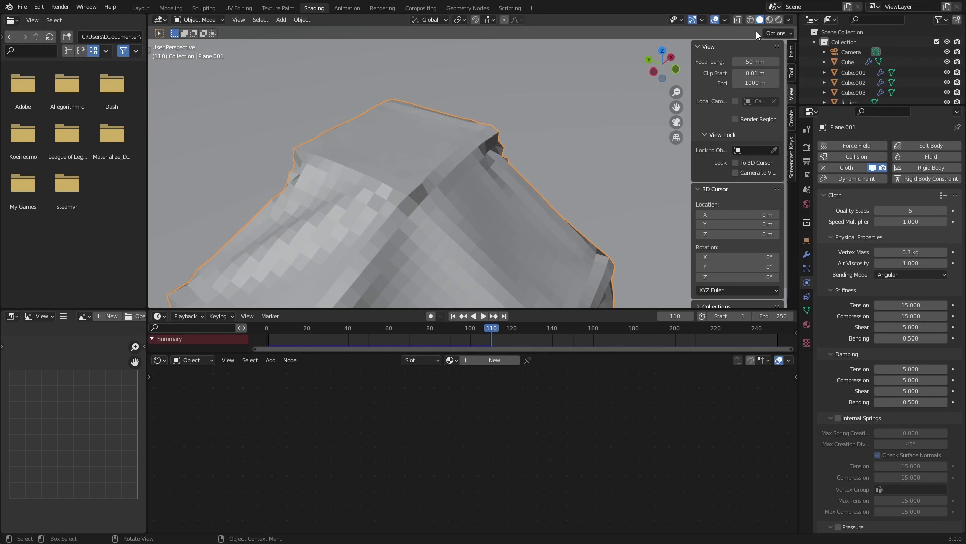
left_click(769, 20)
left_click(779, 19)
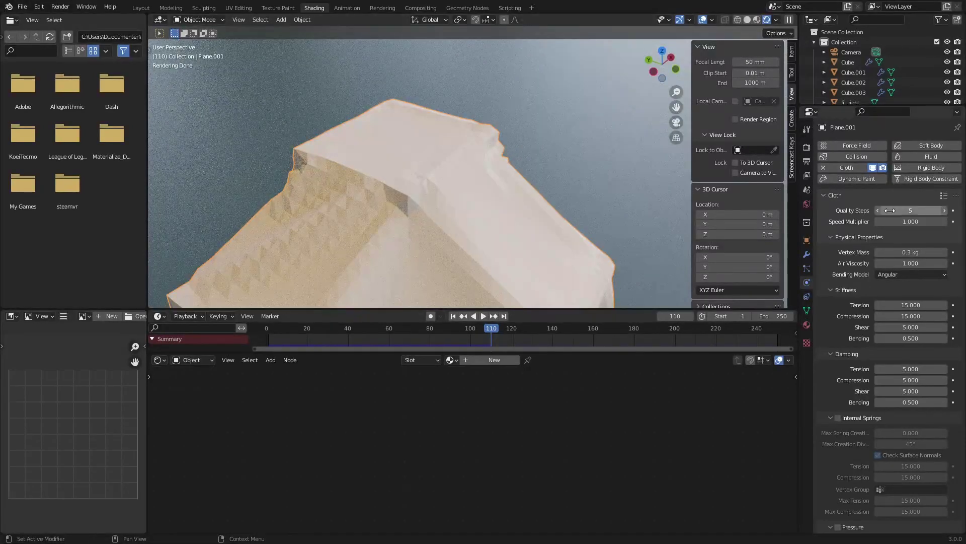
- Raise the cloth Quality Steps from 5 to 7
left_click_drag(924, 210, 940, 210)
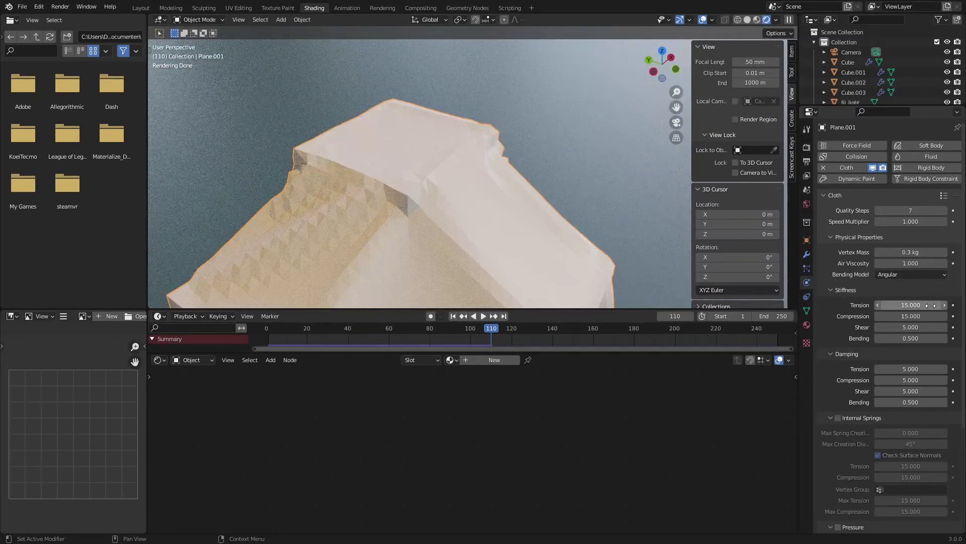
scroll(830, 376, "down", 5)
scroll(843, 373, "down", 2)
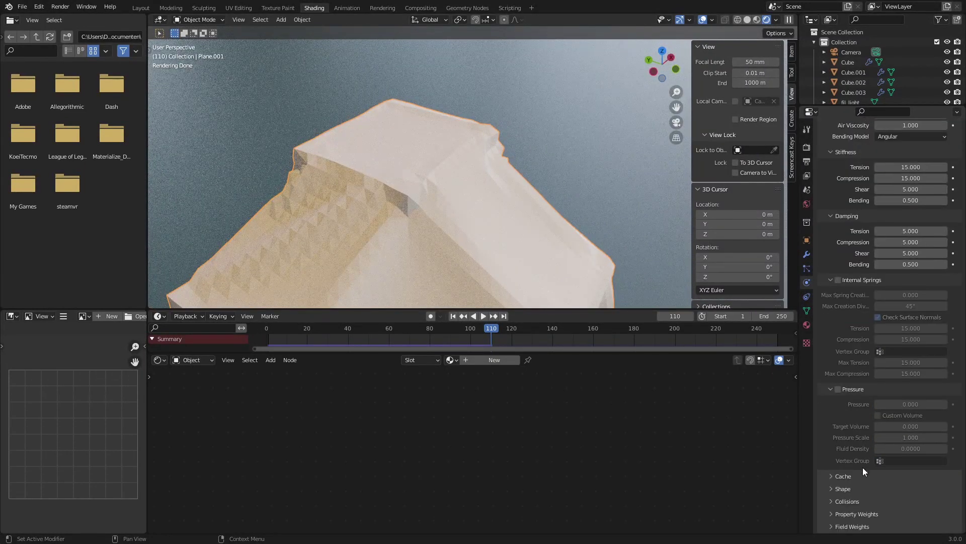
scroll(430, 155, "down", 4)
- Return to Solid shading and add a Subdivision Surface modifier above Cloth
key("z")
left_click(460, 149)
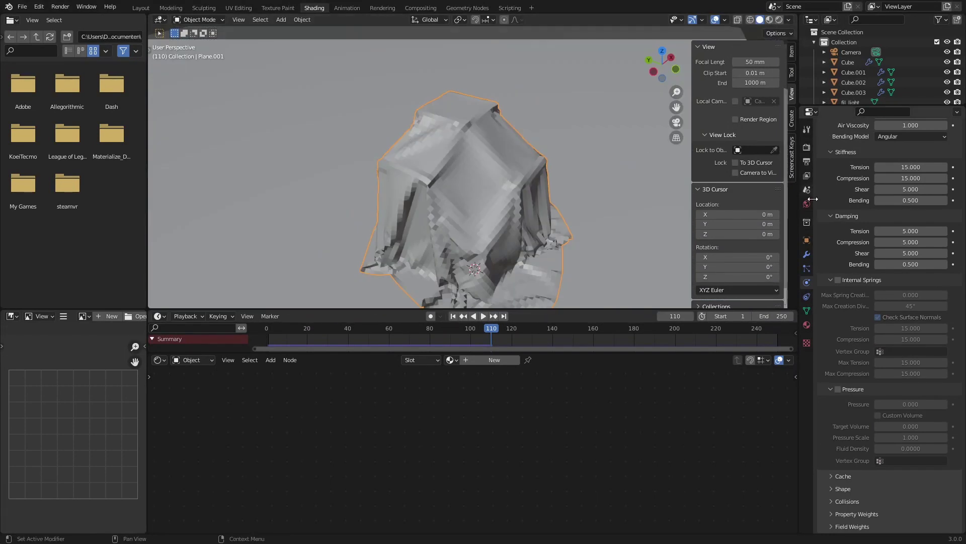
left_click(807, 254)
left_click(855, 146)
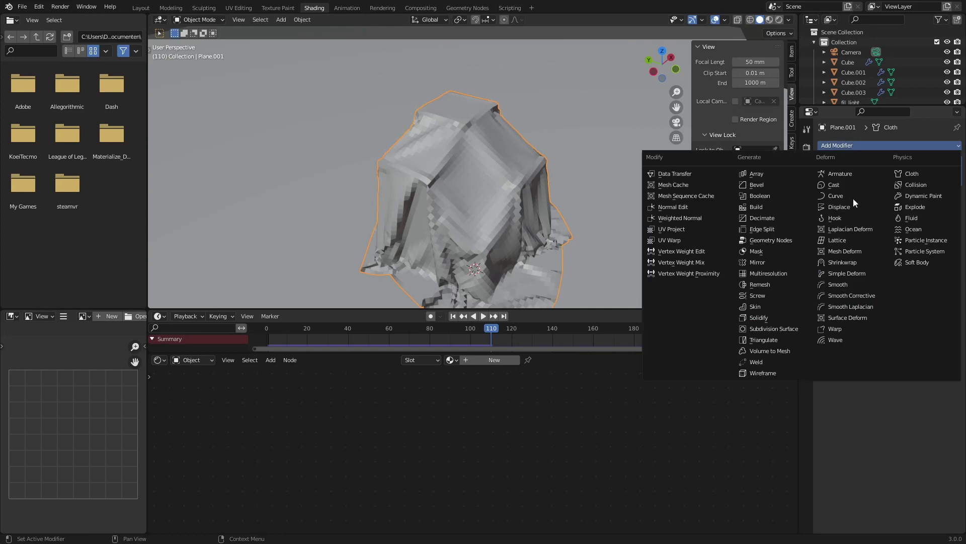
left_click(791, 328)
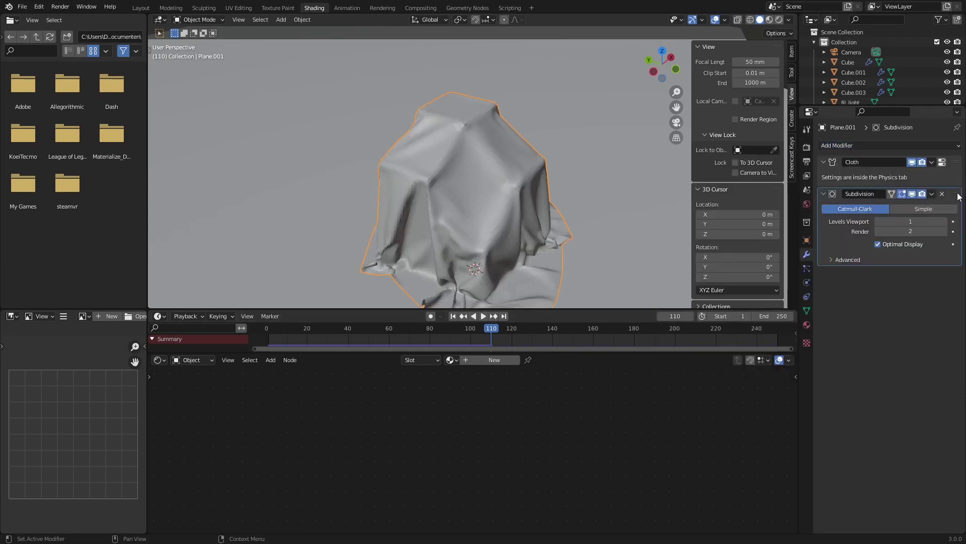
left_click_drag(959, 196, 920, 163)
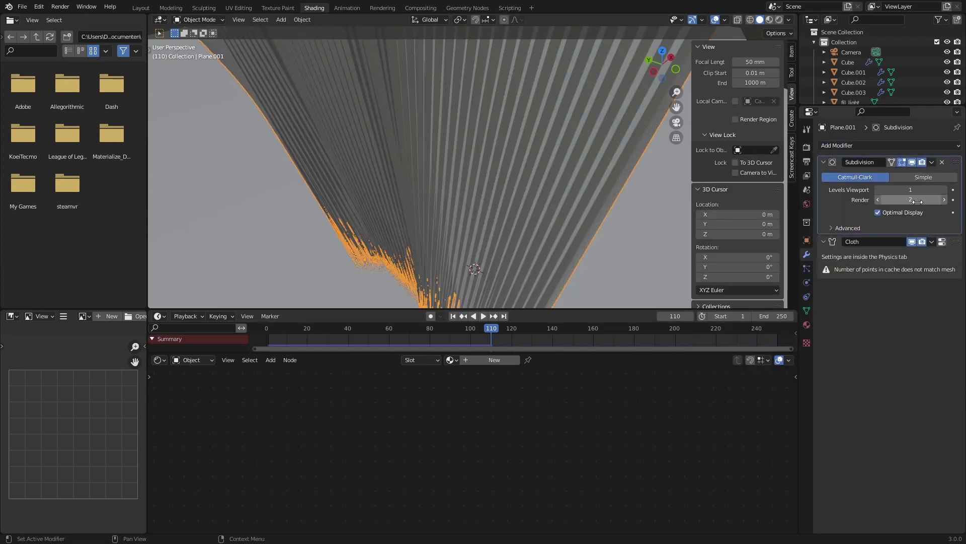
- Replay the cloth simulation from near the end of the timeline
left_click(768, 329)
key("space")
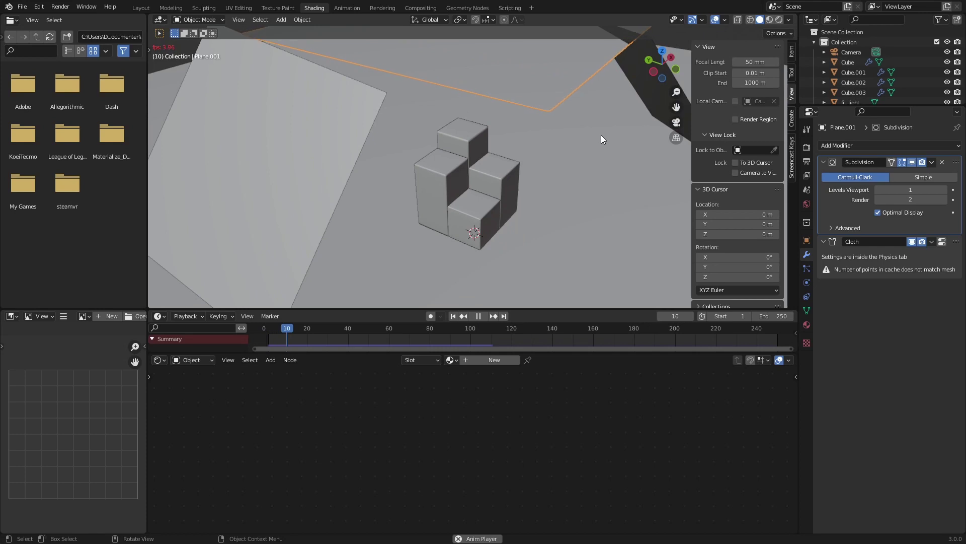
key("space")
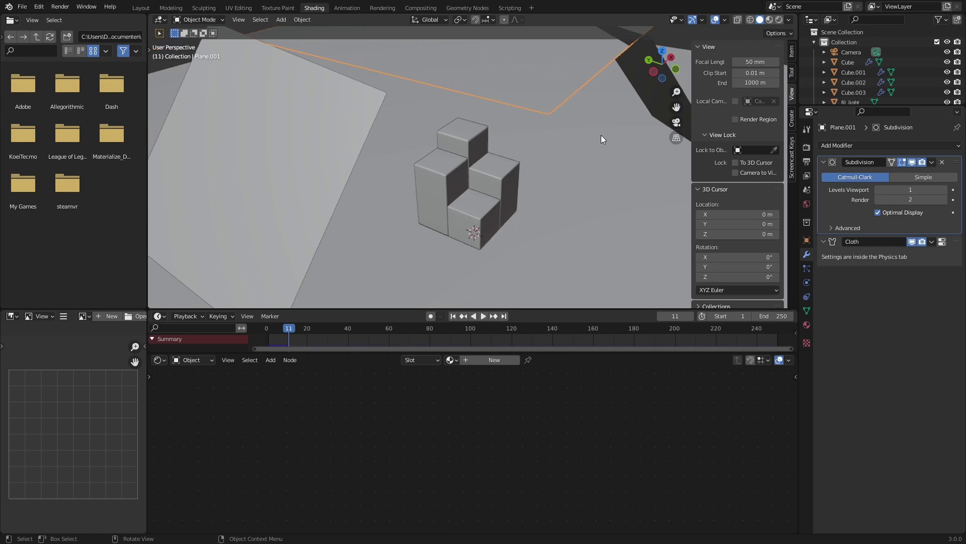
- Remove the Subdivision modifier and set both scene and cloth cache end frames to 120
left_click(942, 162)
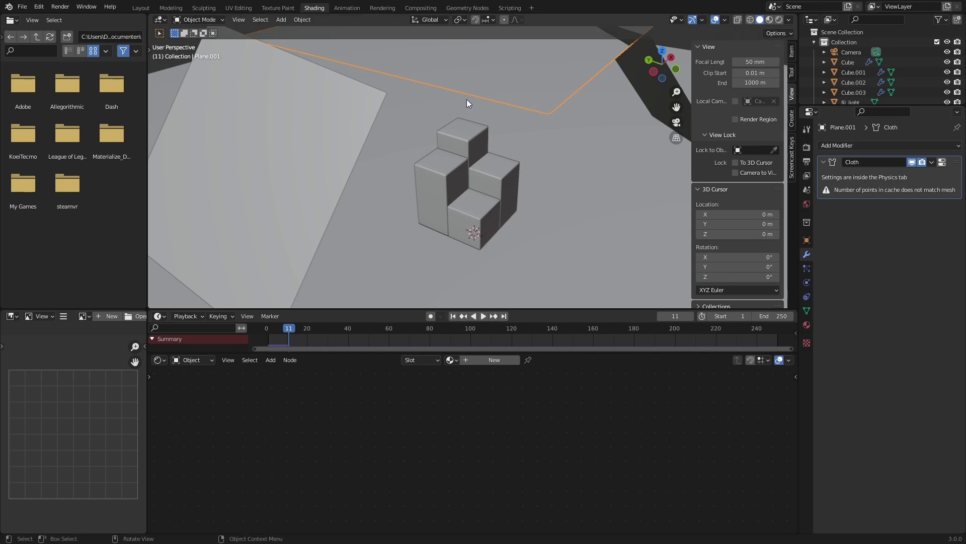
left_click(807, 283)
scroll(833, 325, "down", 5)
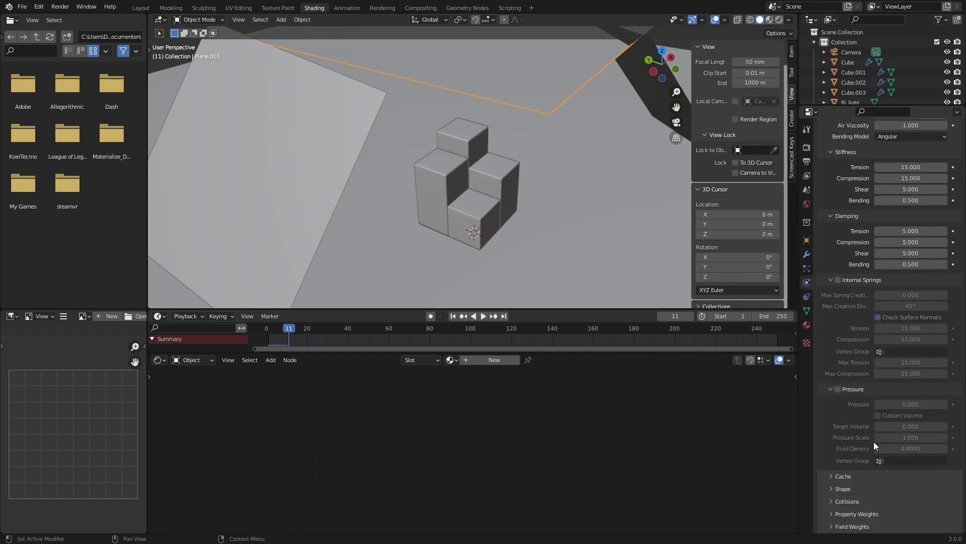
left_click(846, 475)
scroll(866, 474, "down", 3)
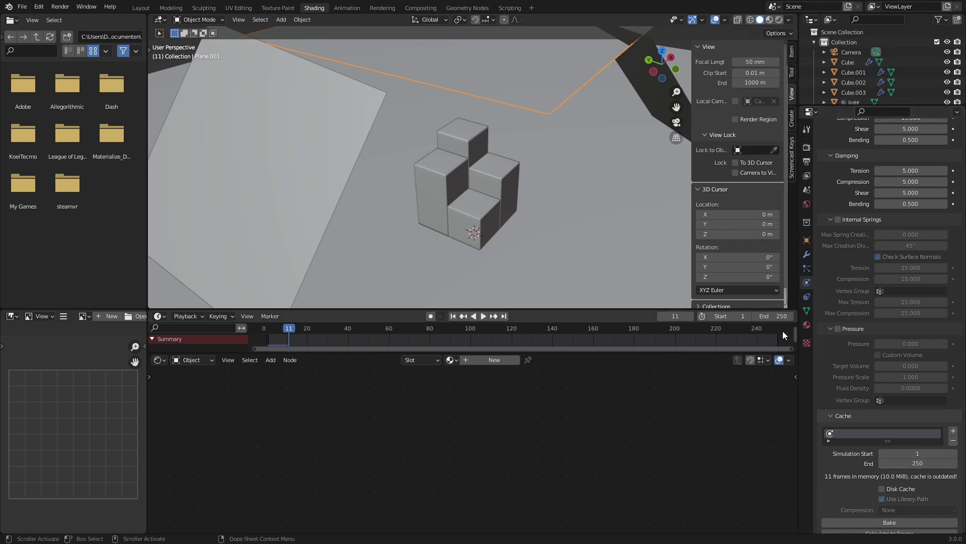
left_click(774, 316)
type("1")
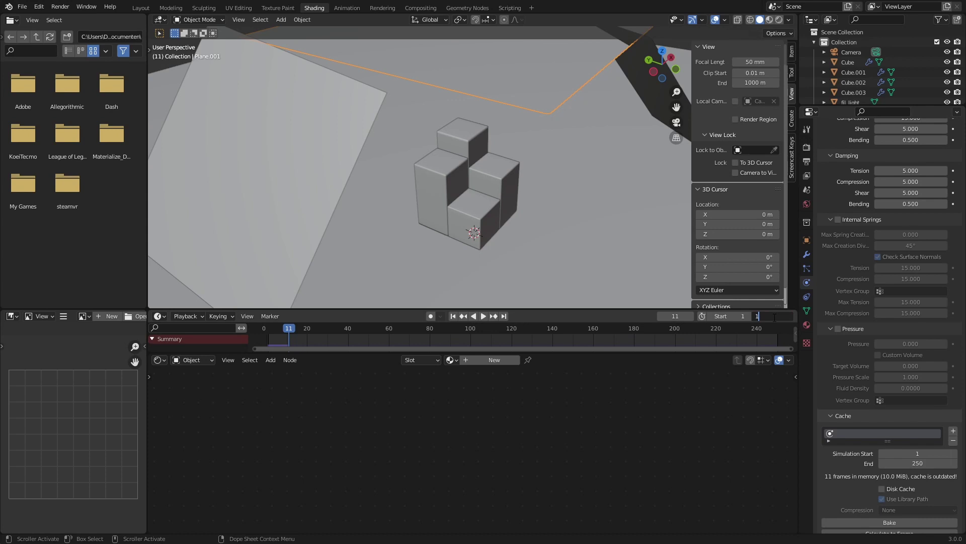
type("20")
key("Return")
left_click(896, 463)
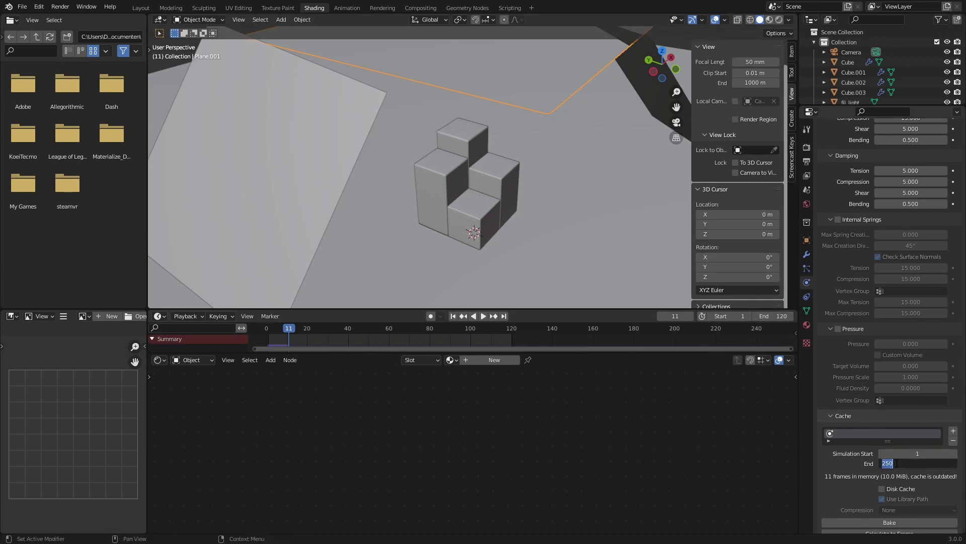
type("120")
key("Return")
- Bake the cloth simulation and scrub the timeline to check the drape
left_click(866, 522)
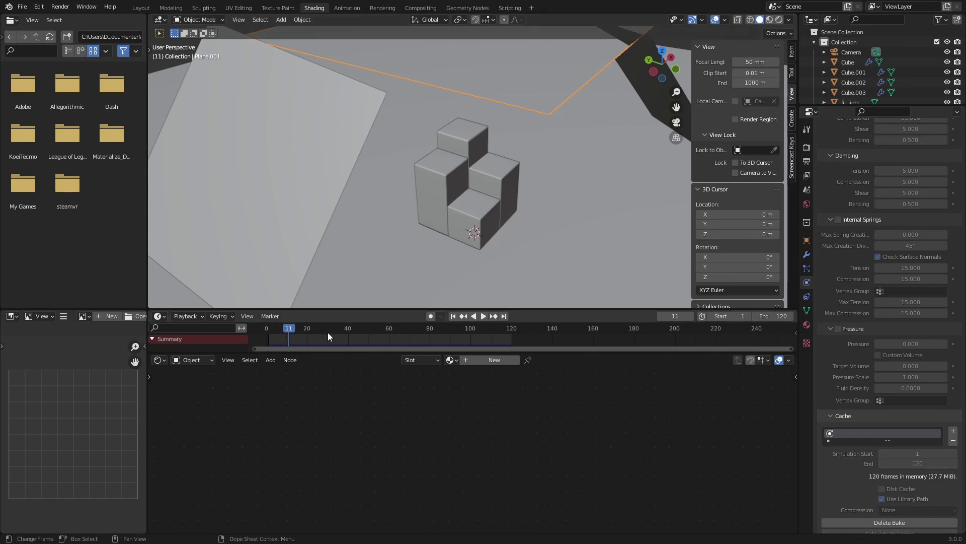
left_click_drag(323, 330, 396, 327)
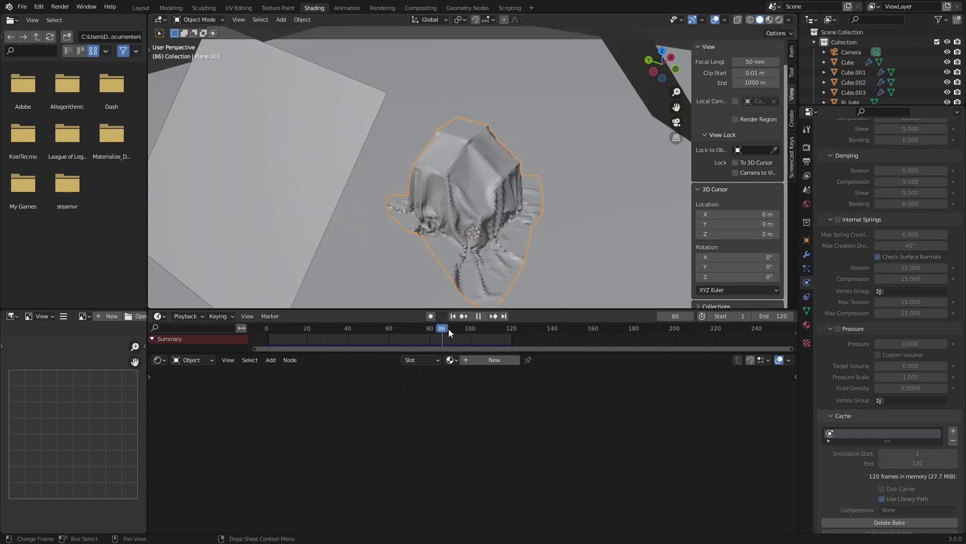
mouse_move(491, 331)
left_mouse_down()
mouse_move(524, 330)
mouse_move(267, 328)
mouse_move(499, 328)
left_mouse_up()
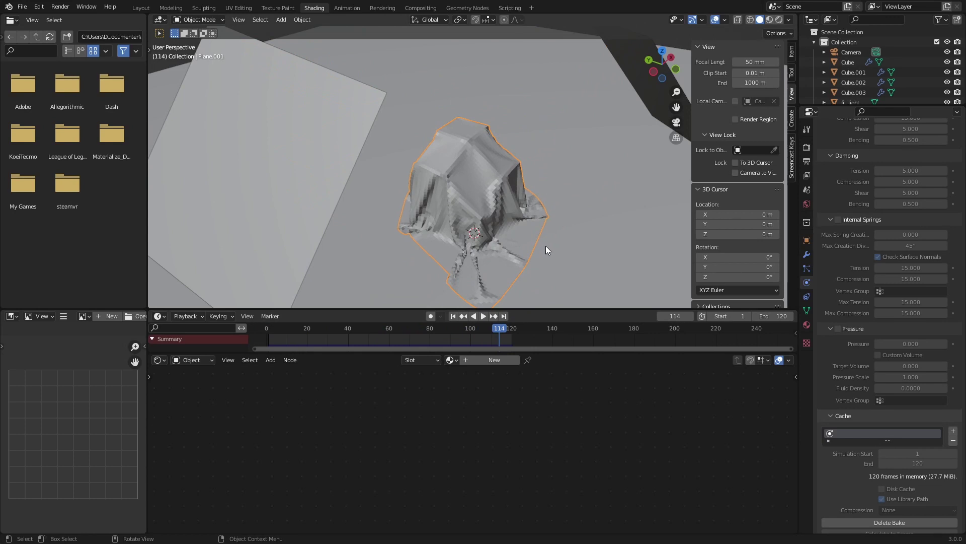
- Save tutorial_part_3_cloth.blend, then apply Shade Smooth to the cloth in camera view
key("ctrl+s")
key("KP_0")
scroll(518, 173, "up", 6)
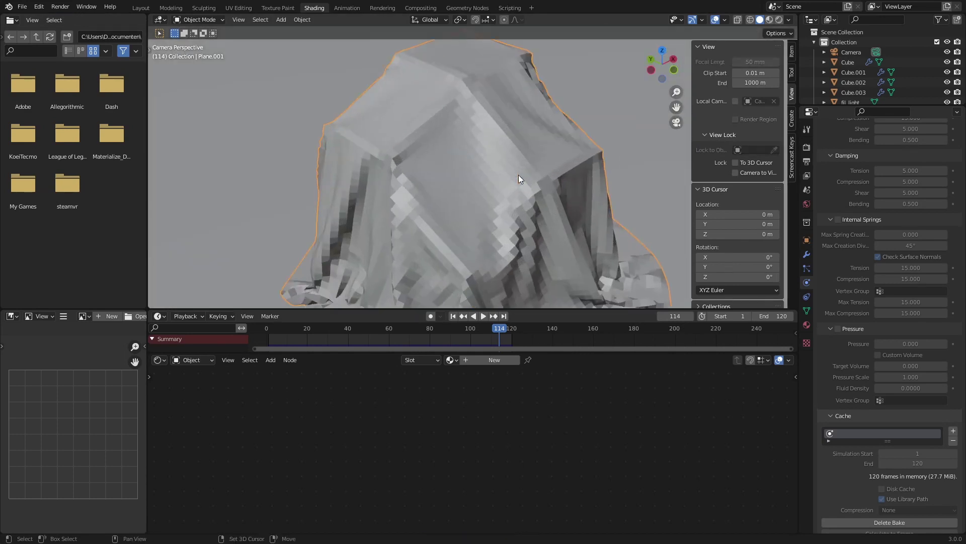
scroll(508, 143, "down", 2)
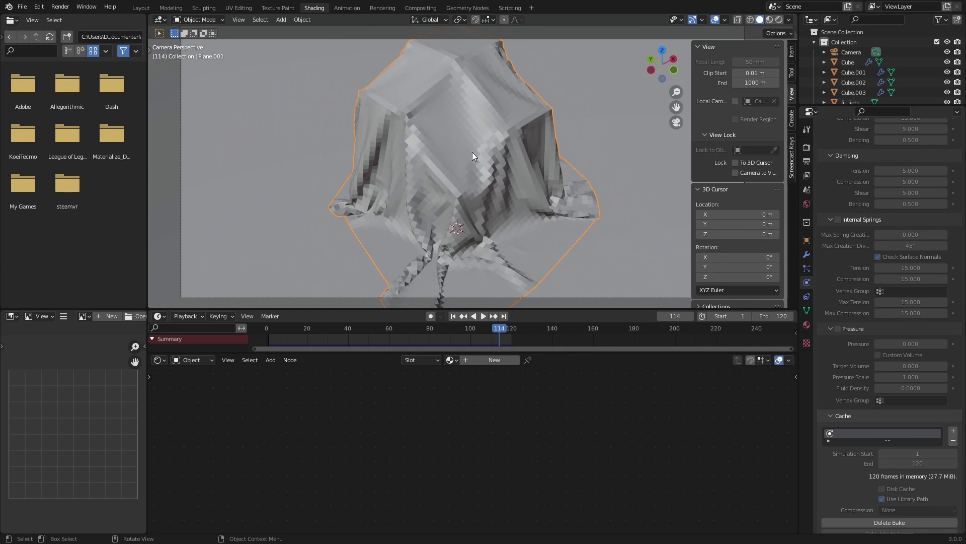
right_click(488, 163)
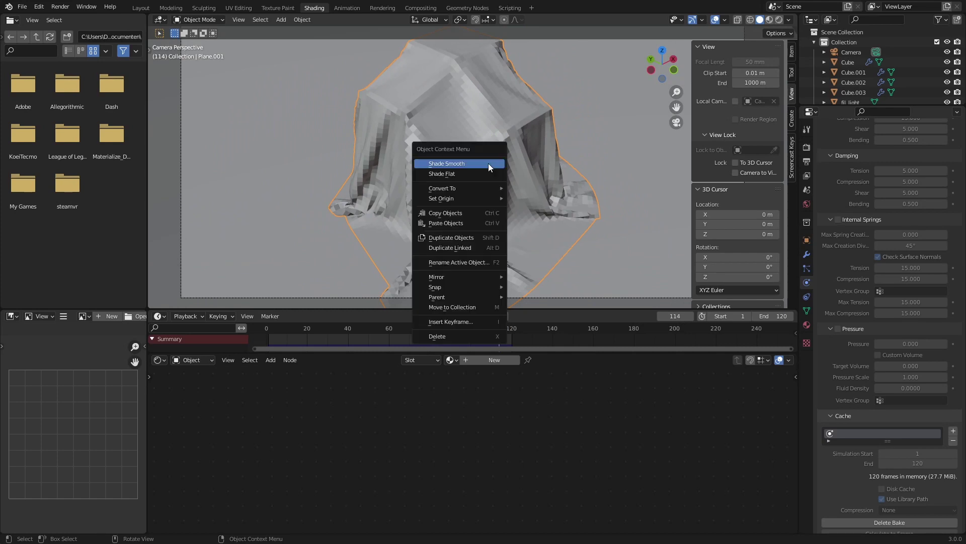
left_click(488, 163)
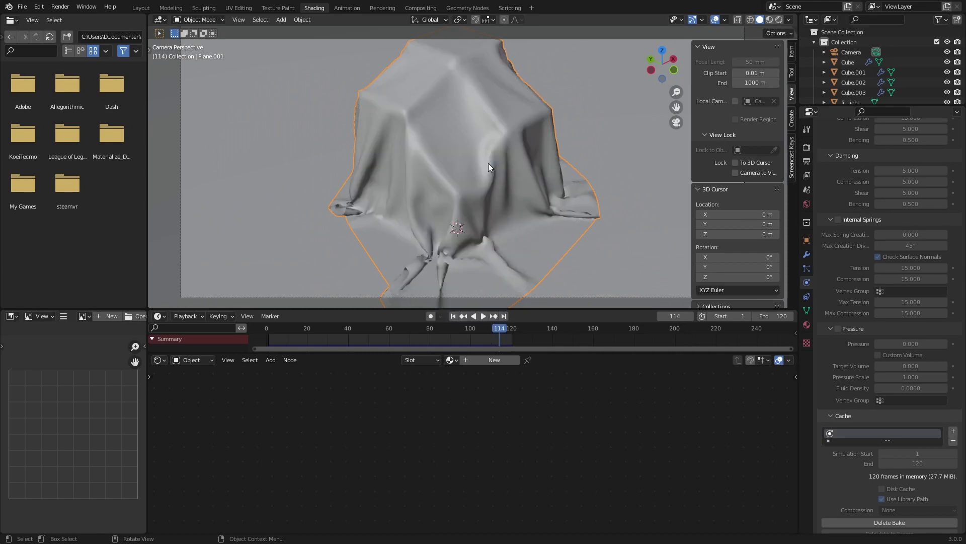
- Add Subdivision Surface and Solidify modifiers to the cloth plane
left_click(807, 254)
left_click(868, 144)
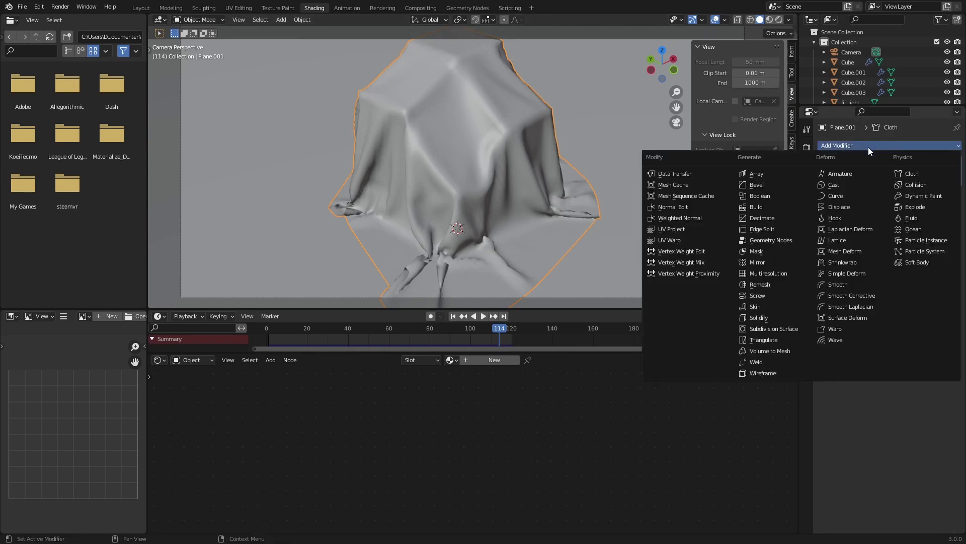
left_click(802, 328)
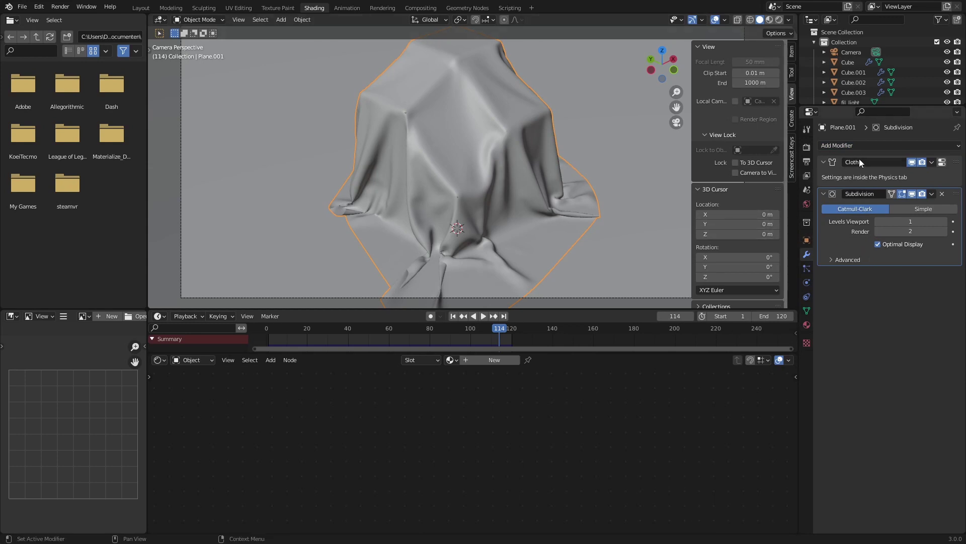
left_click(862, 146)
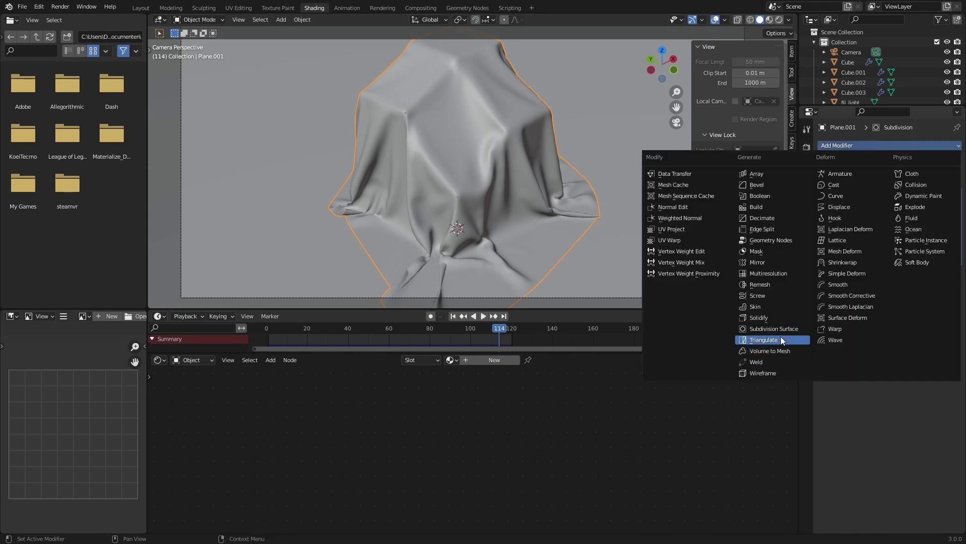
left_click(785, 318)
middle_click_drag(511, 189, 508, 149)
scroll(508, 149, "down", 5)
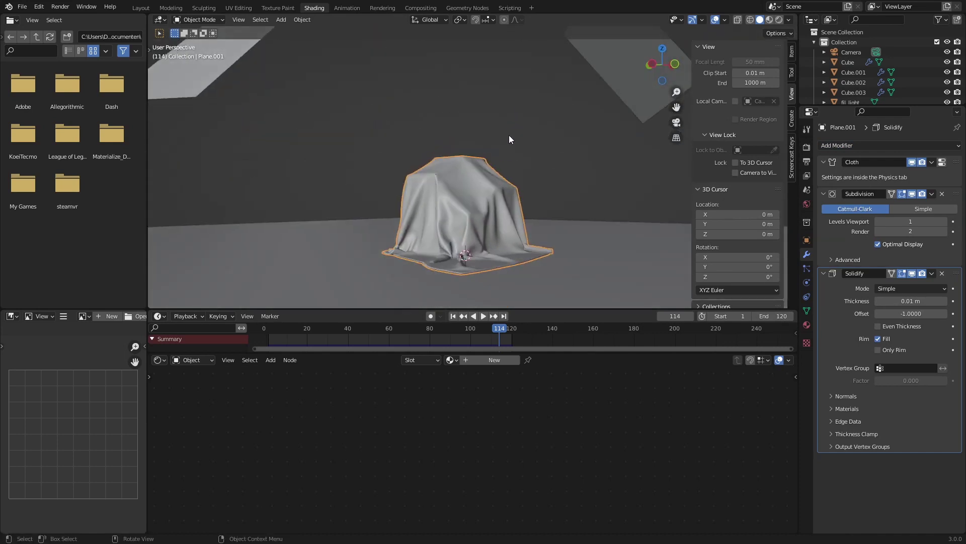
scroll(509, 134, "up", 10)
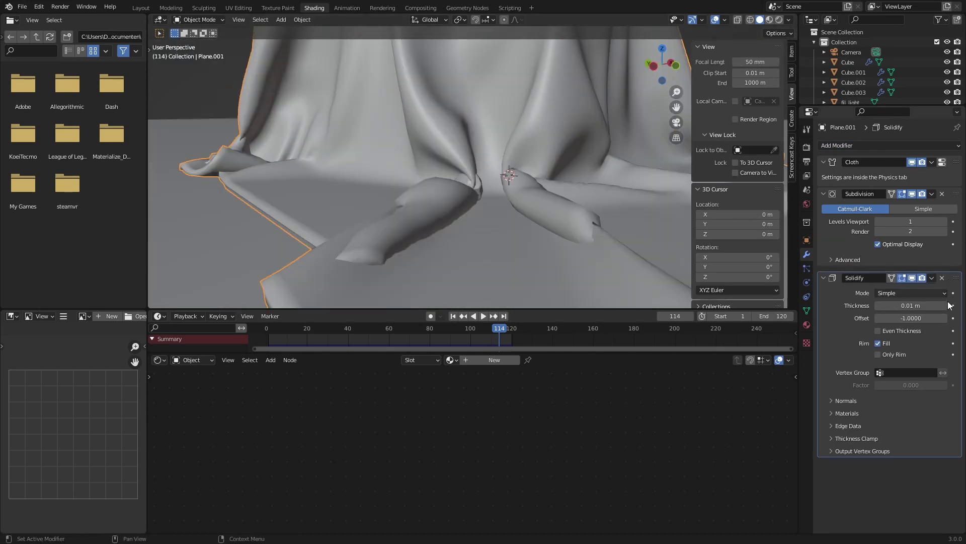
- Move Solidify above Subdivision and set its thickness to 0.002 m
left_click_drag(956, 278, 956, 194)
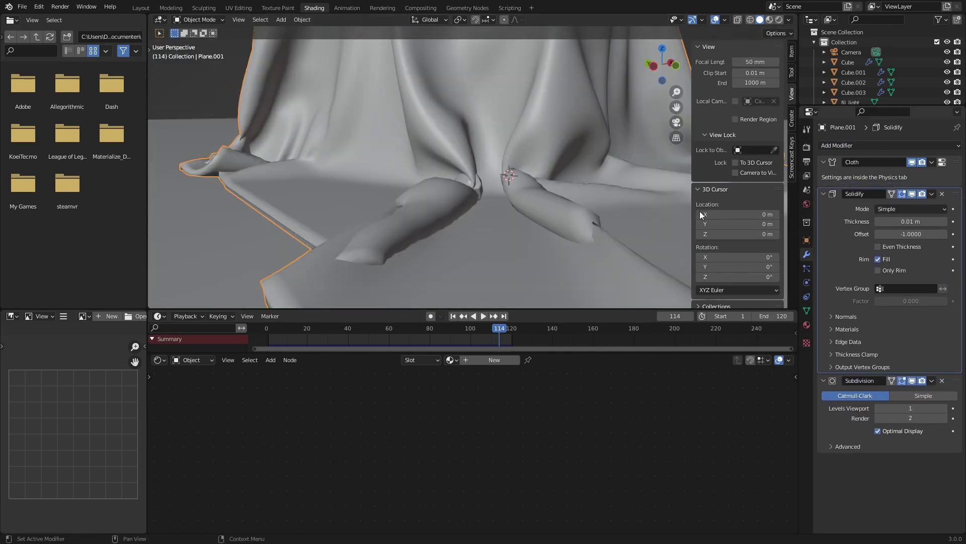
middle_click_drag(379, 210, 348, 151, "shift")
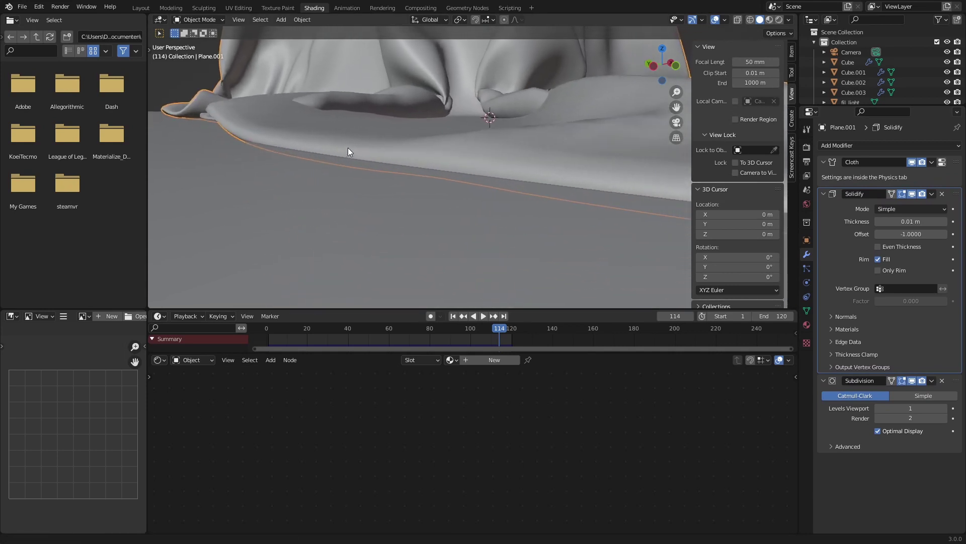
mouse_move(911, 222)
left_mouse_down()
mouse_move(891, 221)
mouse_move(922, 224)
left_mouse_up()
middle_click_drag(453, 151, 476, 197)
- Create a new material for the cloth named plastic
left_click(497, 361)
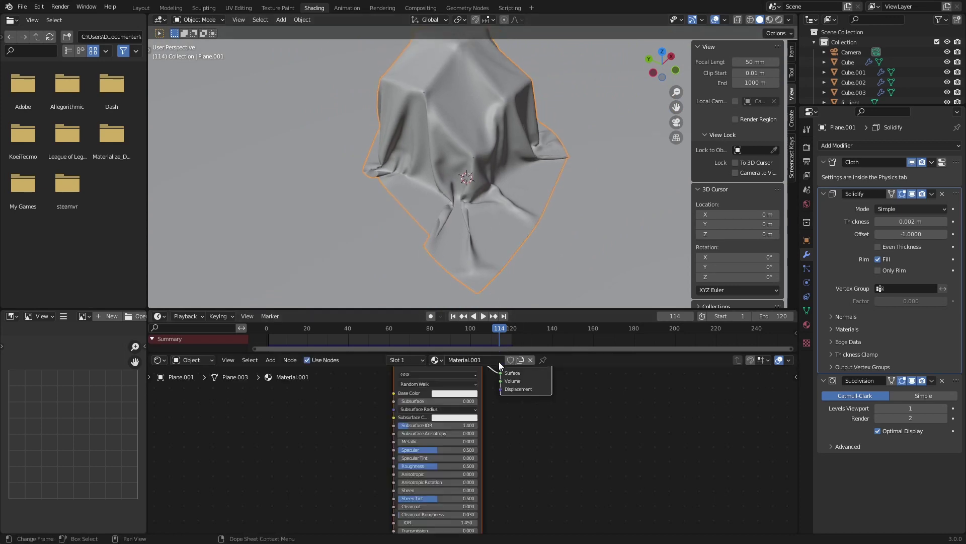
double_click(497, 361)
type("plastic")
- Replace the Principled BSDF with a Glass BSDF on Surface and view it Rendered
middle_click_drag(449, 418, 463, 447)
left_click(448, 406)
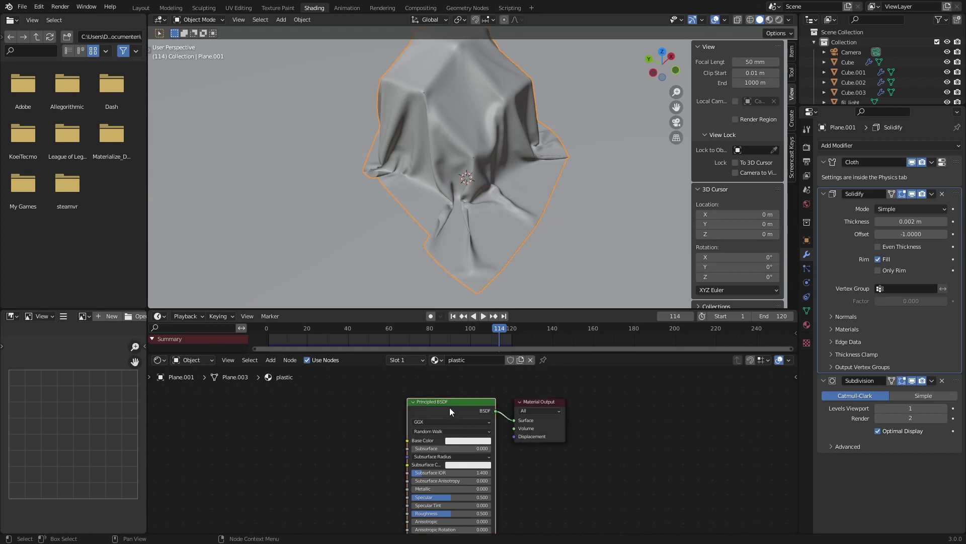
key("x")
key("shift+a")
left_click(449, 407)
type("glass")
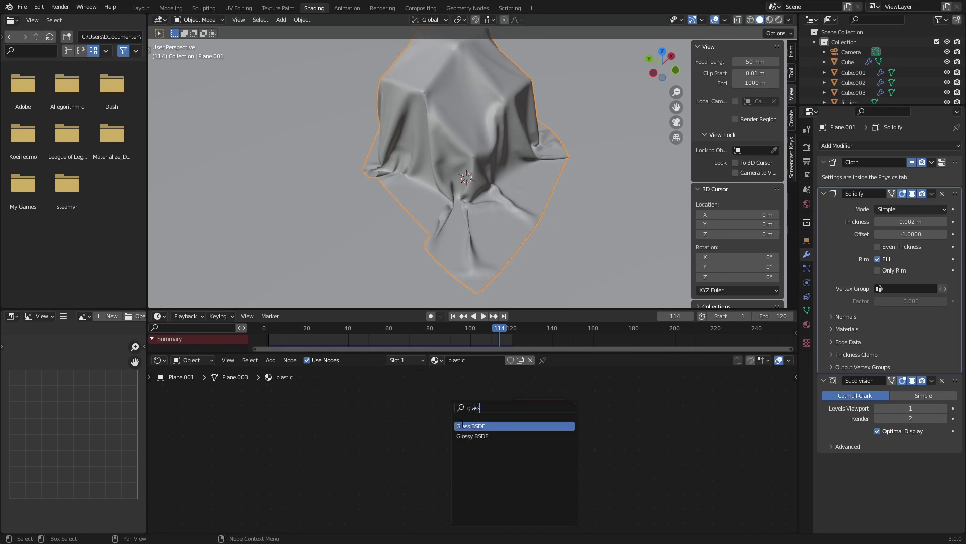
left_click(462, 426)
left_click(420, 427)
left_click_drag(458, 420, 514, 420)
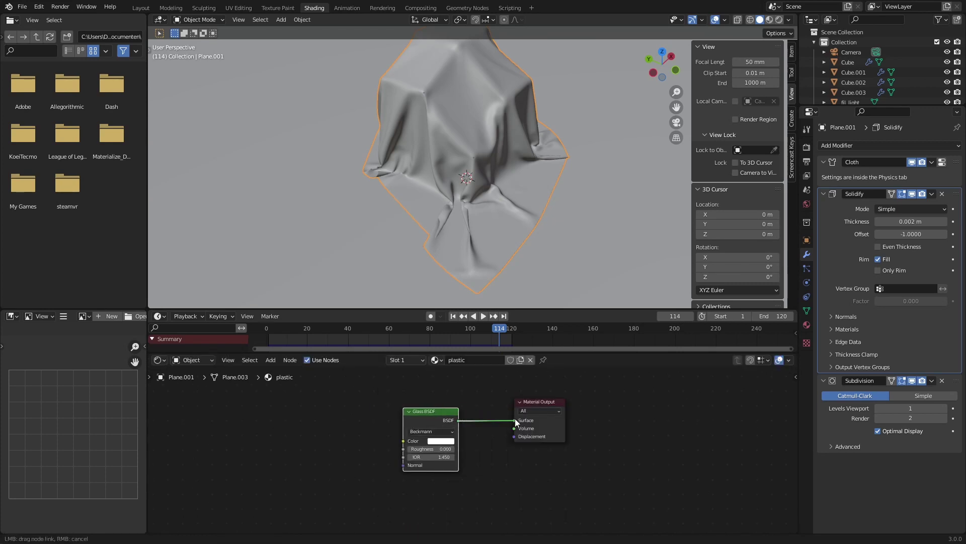
left_click(781, 21)
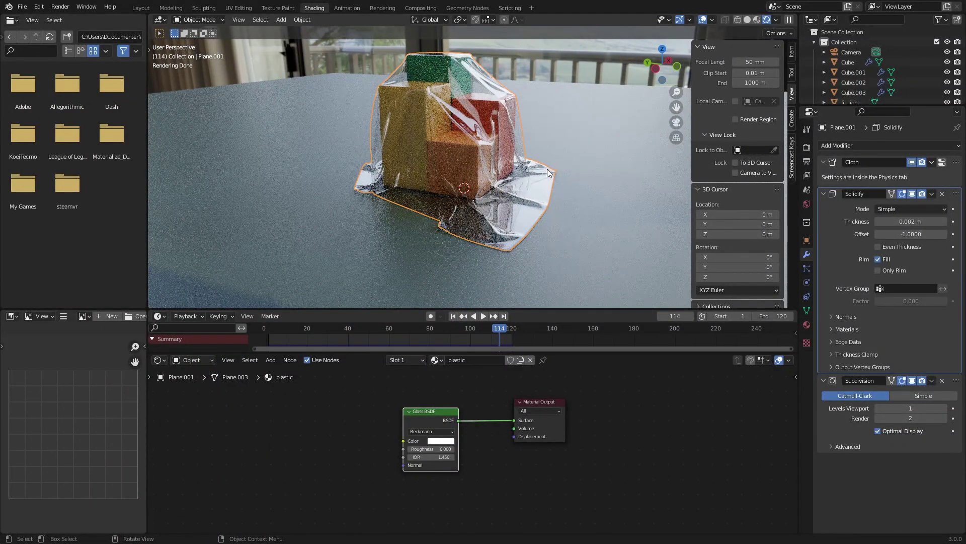
- Add a Glossy BSDF node below the Glass BSDF
left_click_drag(421, 410, 374, 406)
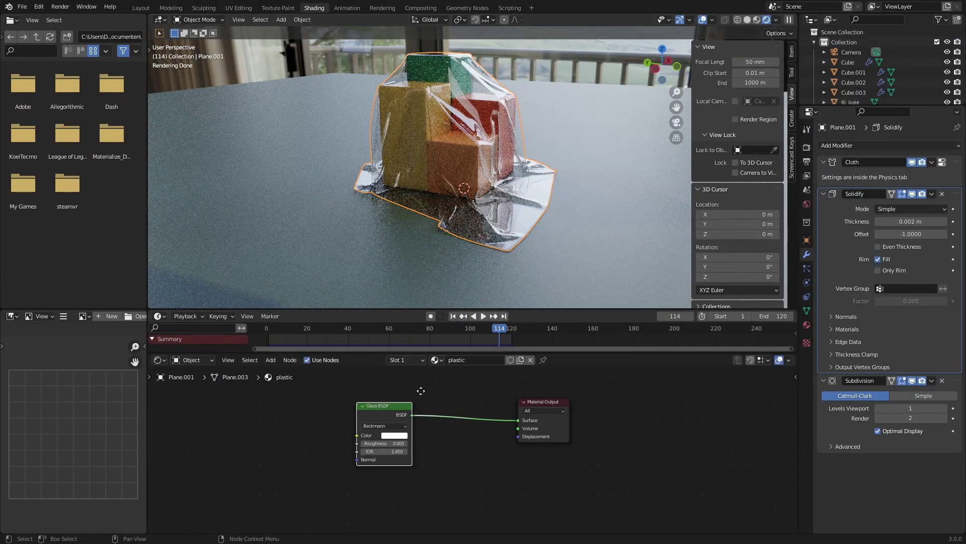
key("shift+a")
left_click(490, 393)
type("glo")
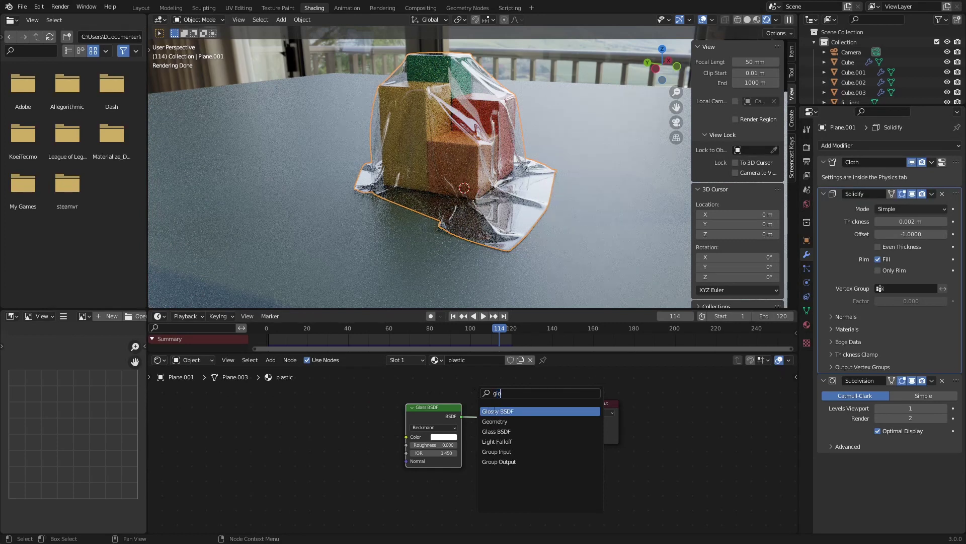
left_click(495, 411)
left_click(434, 485)
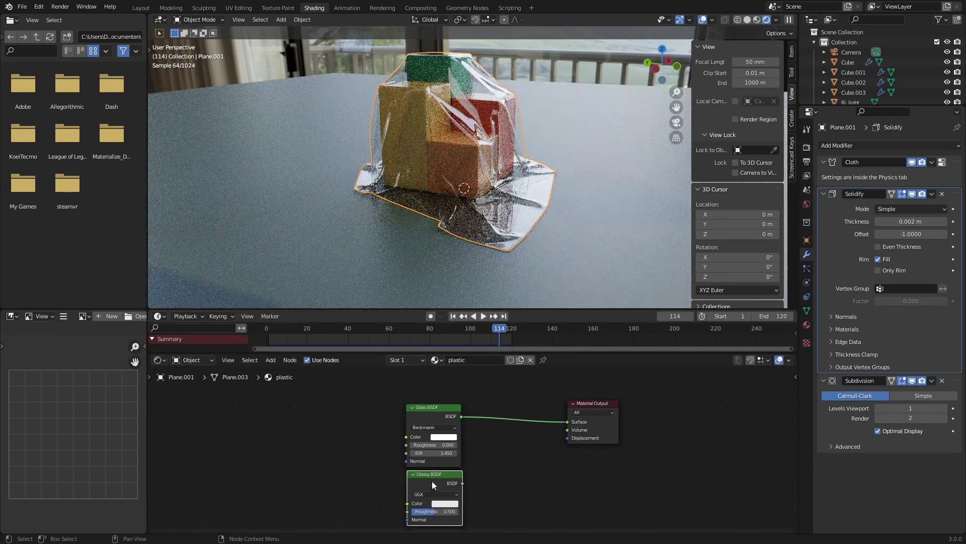
- Insert a Mix Shader before Material Output and wire the Glossy BSDF into it
key("shift+a")
left_click(504, 396)
type("mi")
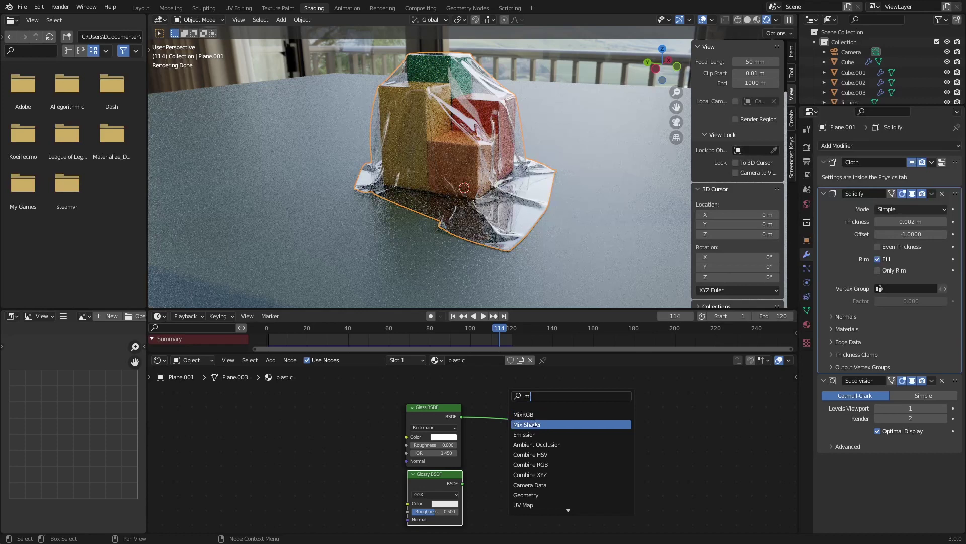
left_click(534, 425)
left_click(529, 411)
left_click_drag(462, 483, 503, 433)
scroll(498, 420, "up", 2, "shift")
- Add a Layer Weight node and connect its Facing output to the Mix Shader factor
key("shift+a")
left_click(476, 425)
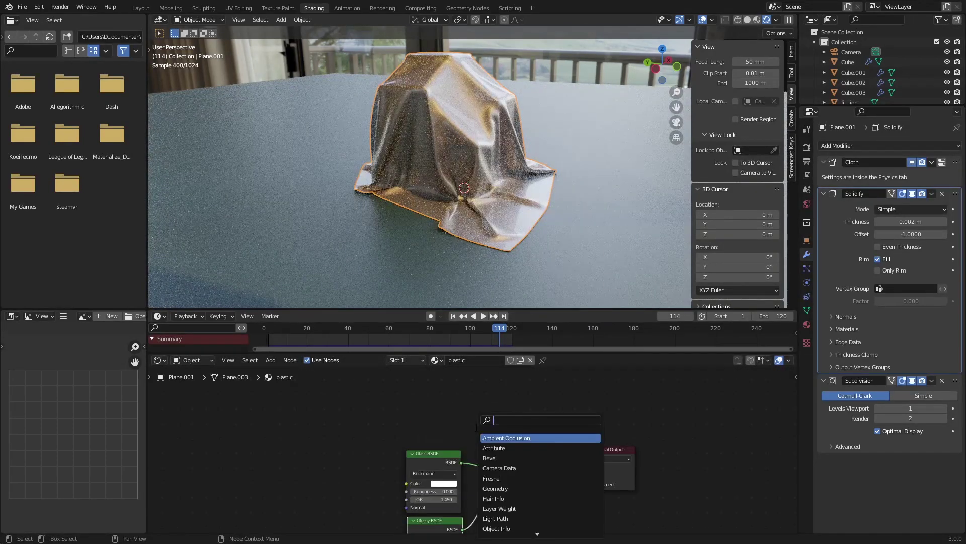
type("lay")
key("Return")
left_click(415, 406)
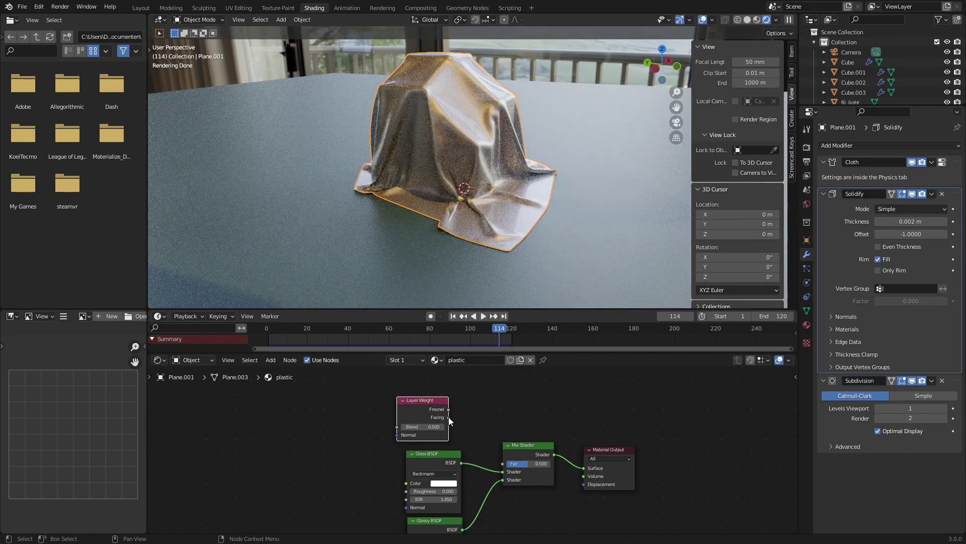
left_click_drag(448, 417, 503, 463)
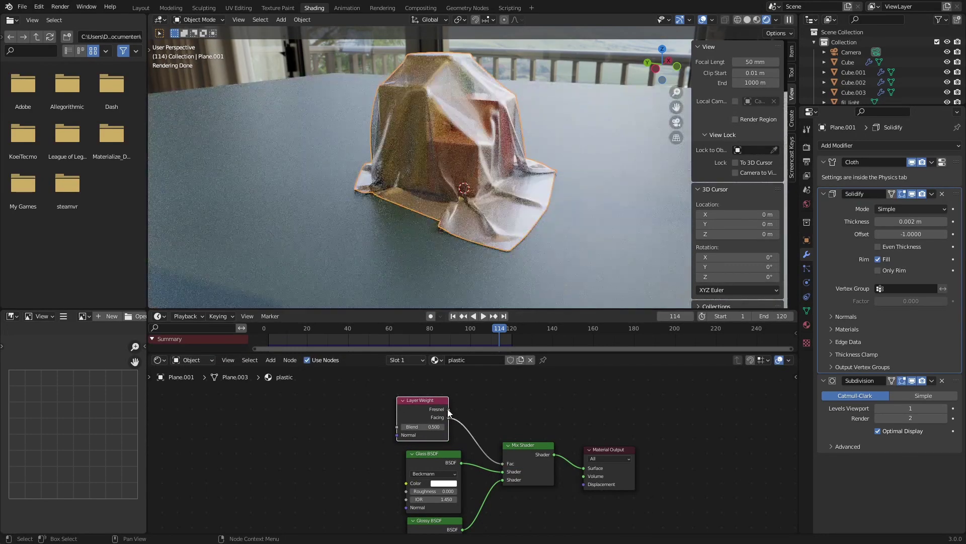
- Search for the RGB Curves node to add
key("shift+a")
left_click(498, 379)
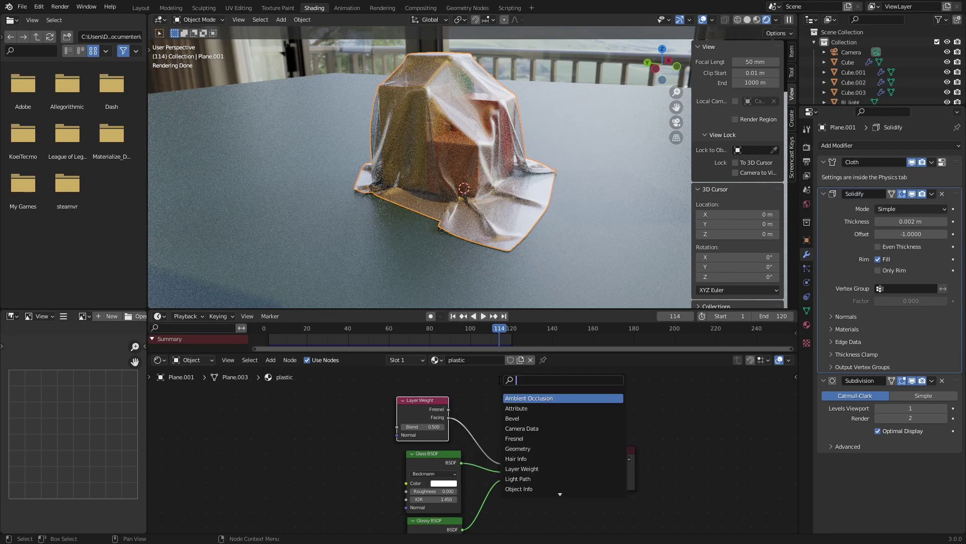
type("curve")
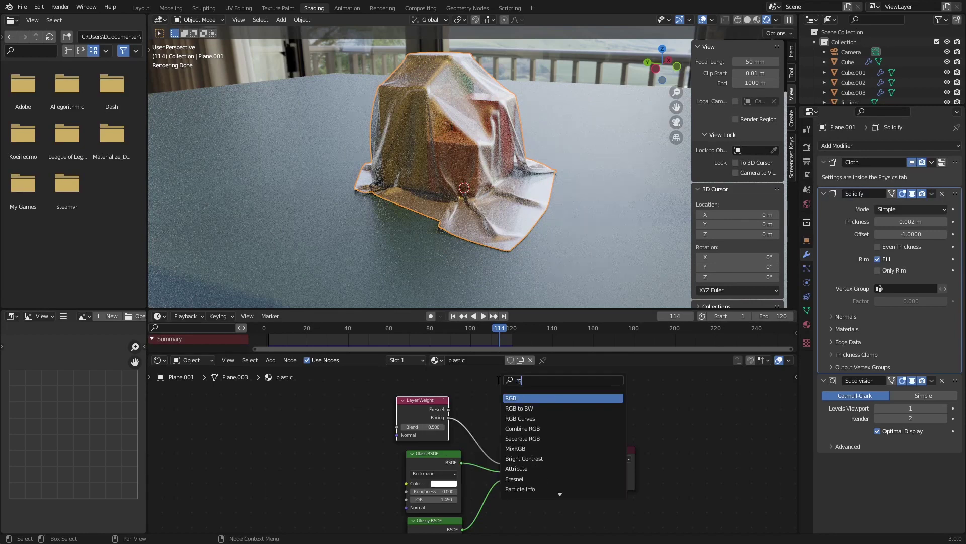
key("Down")
key("Down")
- Drop RGB Curves into the Facing-to-Fac link and add a midpoint on its curve
key("Return")
left_click(493, 385)
left_click(509, 418)
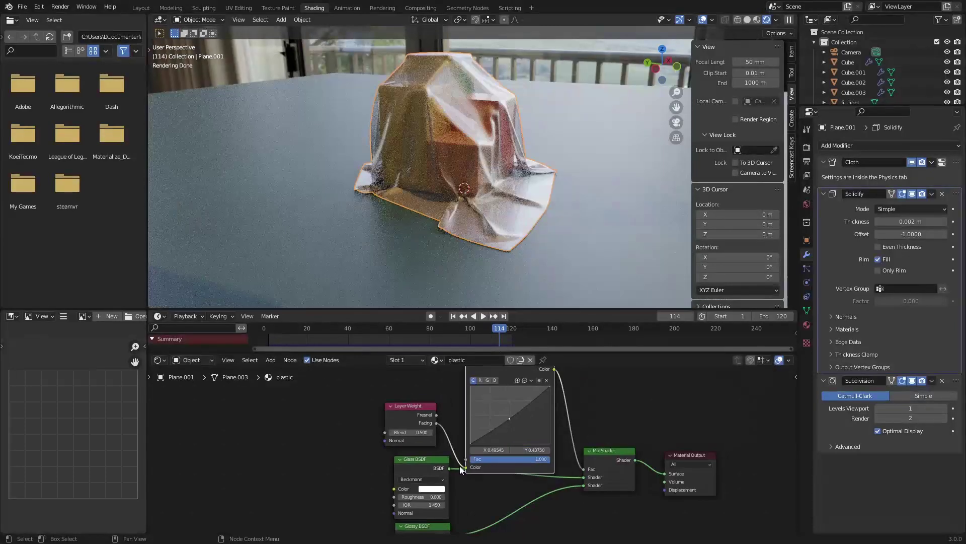
scroll(460, 164, "up", 5)
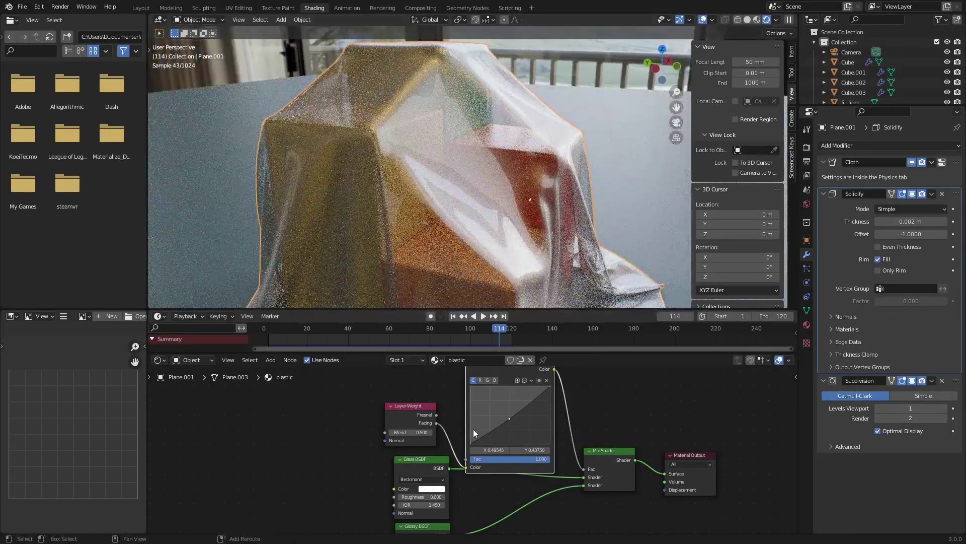
scroll(473, 429, "up", 2)
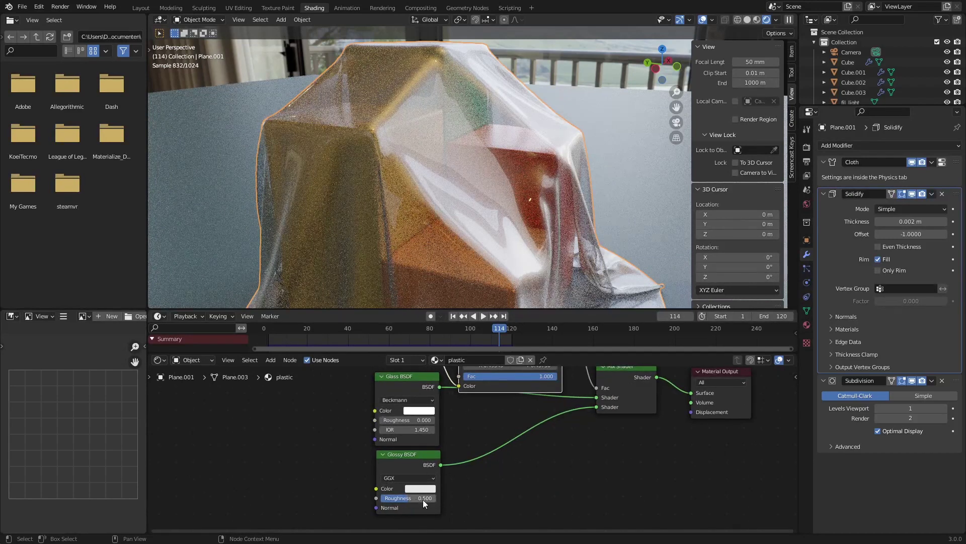
- Set Glossy BSDF roughness to 0.01 and pull the curve point to about X 0.731, Y 0.213
left_click_drag(424, 498, 414, 498)
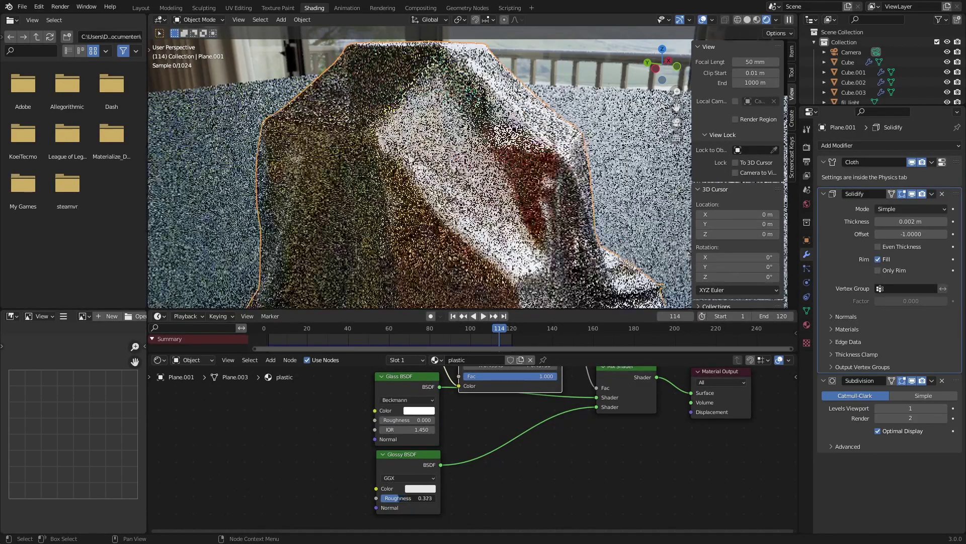
left_click(425, 498)
type("0.01")
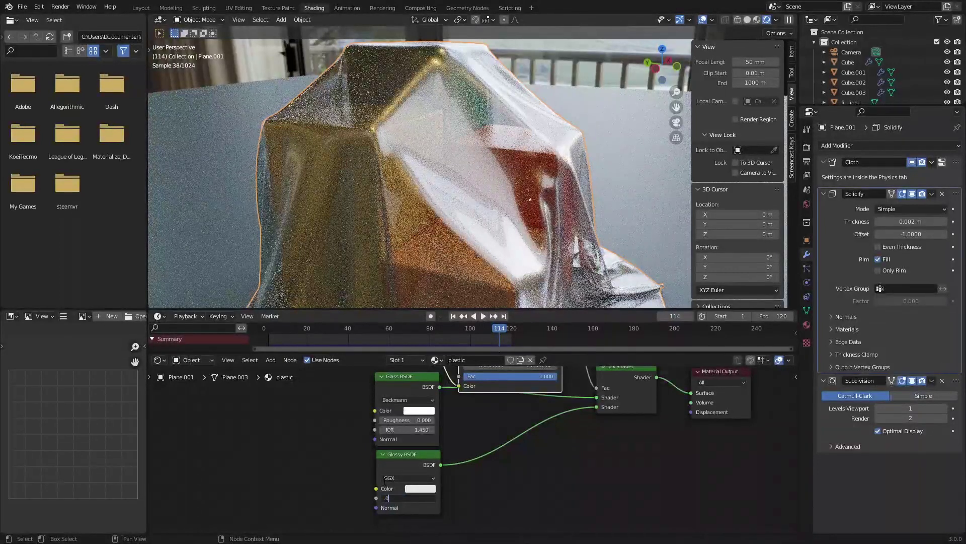
key("Return")
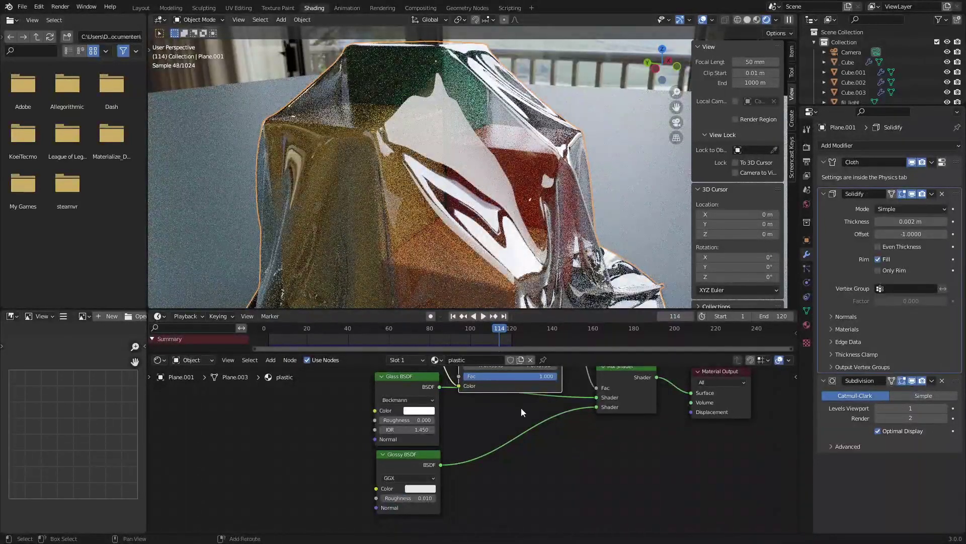
middle_click_drag(522, 410, 521, 495)
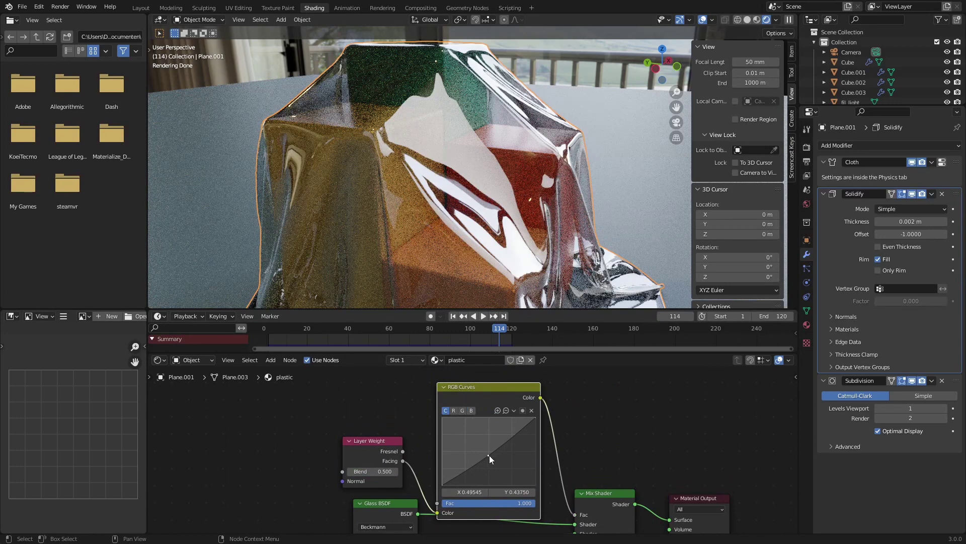
left_click_drag(489, 455, 510, 470)
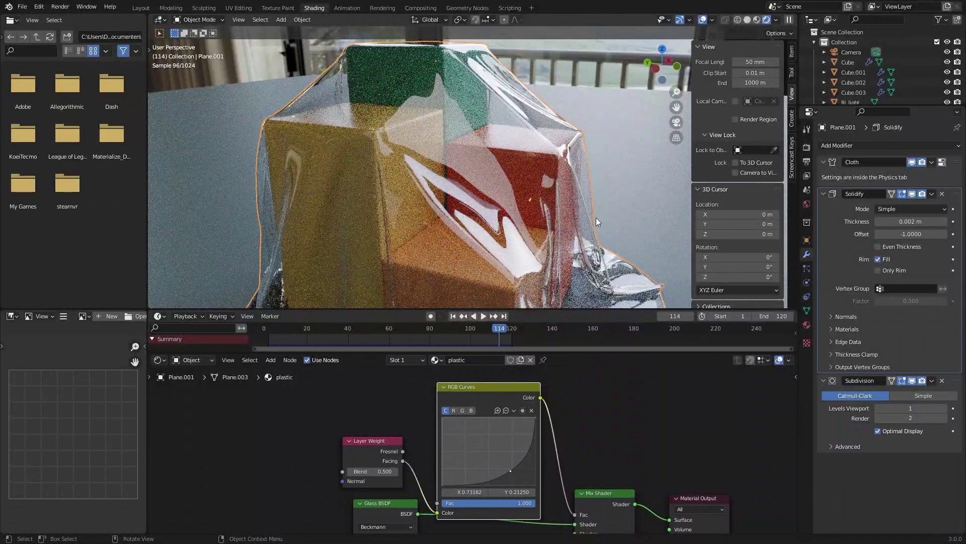
- Raise the Glass BSDF roughness to 0.3
middle_click_drag(433, 443, 459, 360)
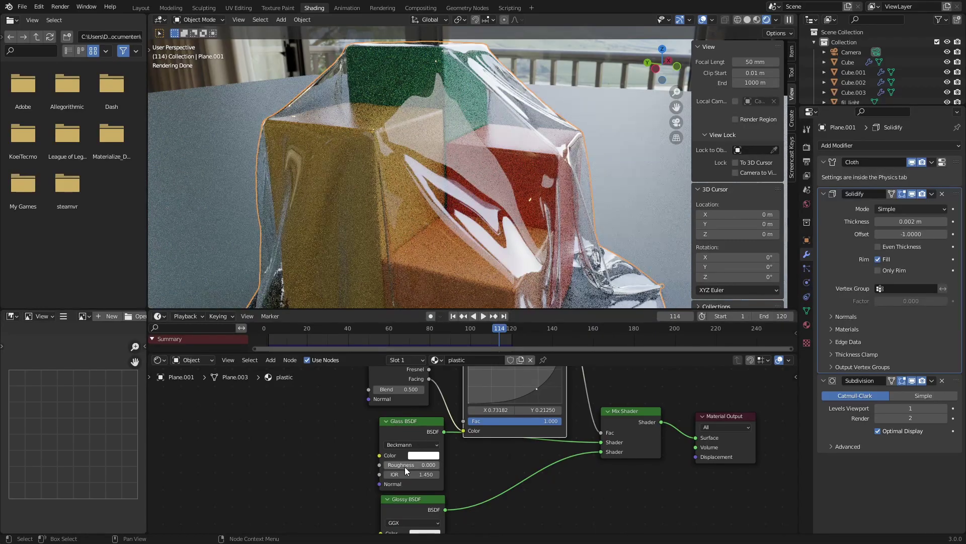
left_click_drag(404, 467, 425, 466)
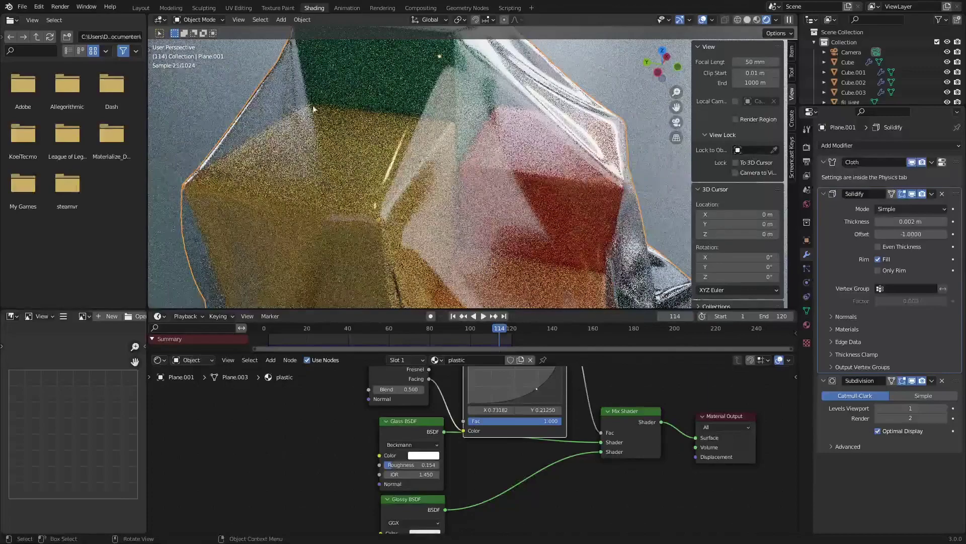
left_click_drag(411, 470, 416, 470)
double_click(415, 470)
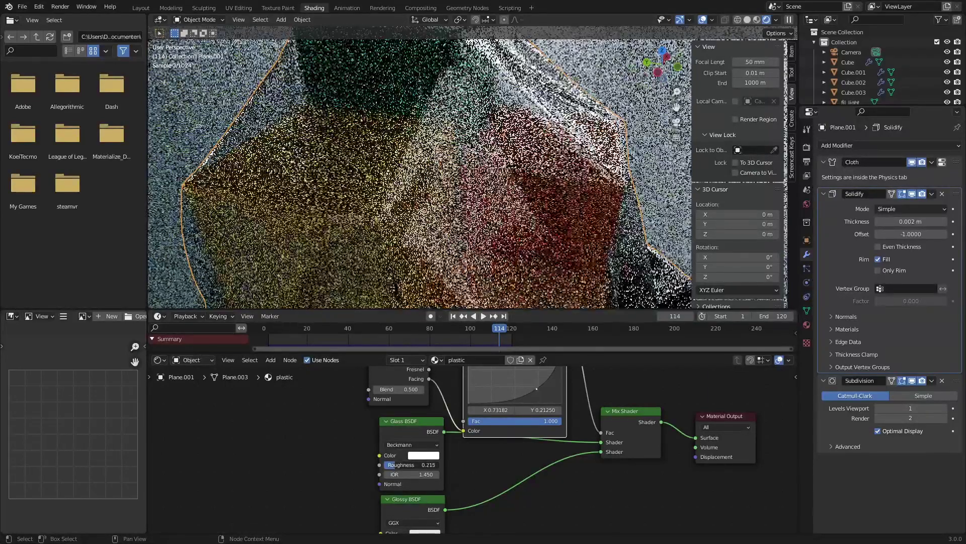
type("0.3")
key("Return")
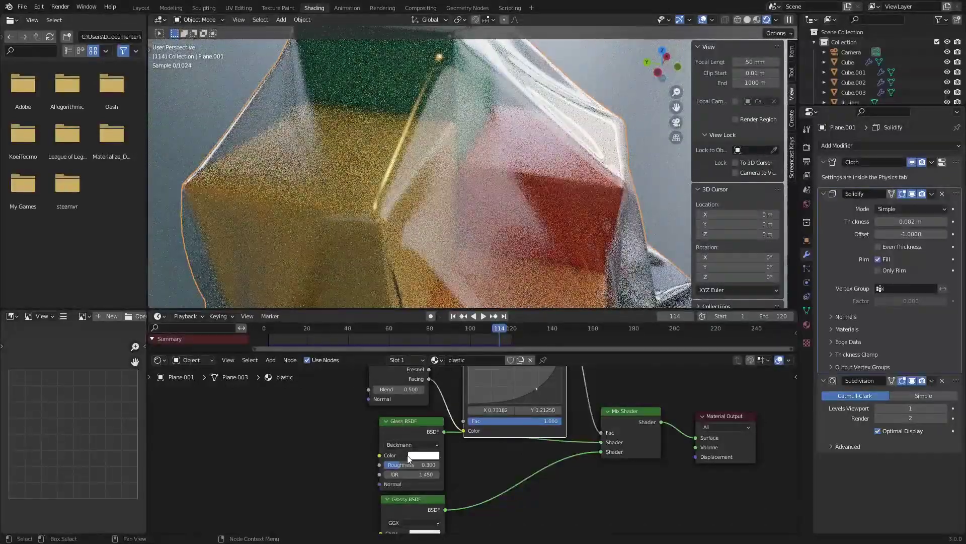
scroll(515, 195, "down", 5)
- Switch the viewport to Camera Perspective to preview the frosted plastic render
key("KP_0")
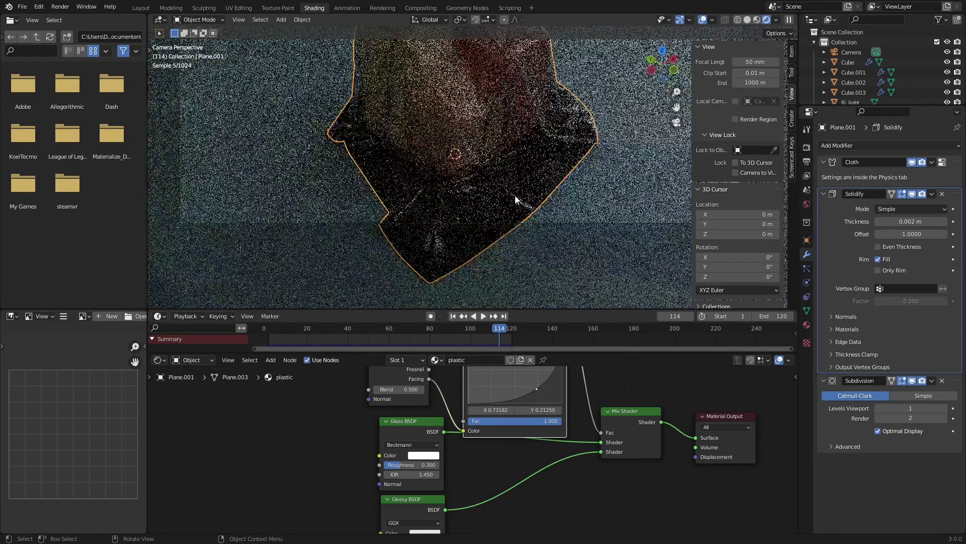